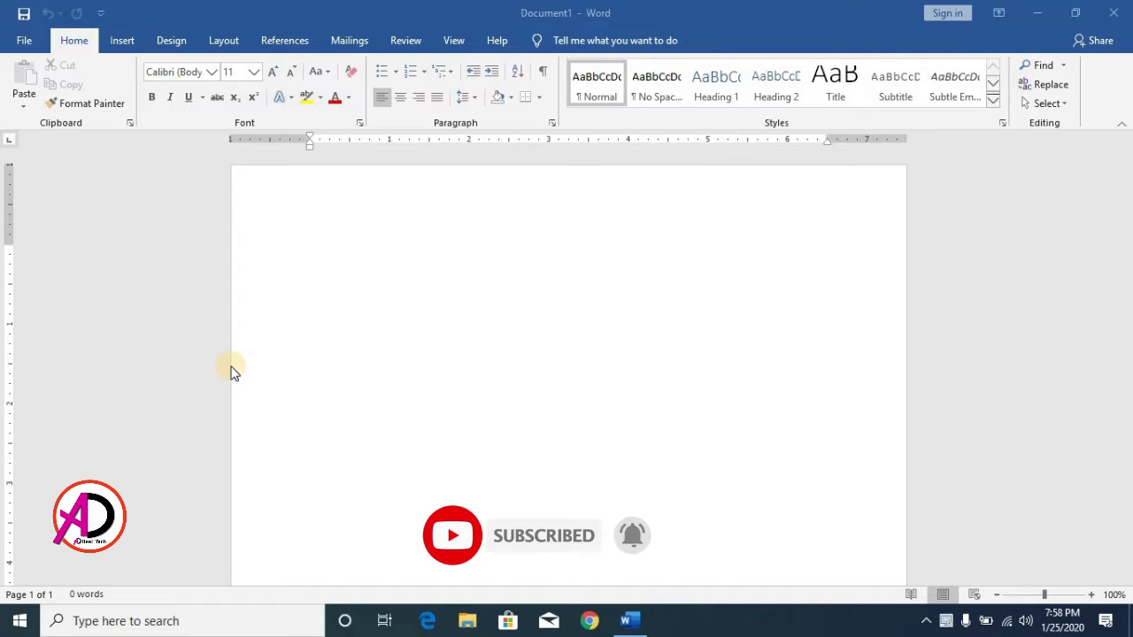
Step: Set a custom paper size 6 inches wide and 4 inches high for the whole document
left_click(225, 39)
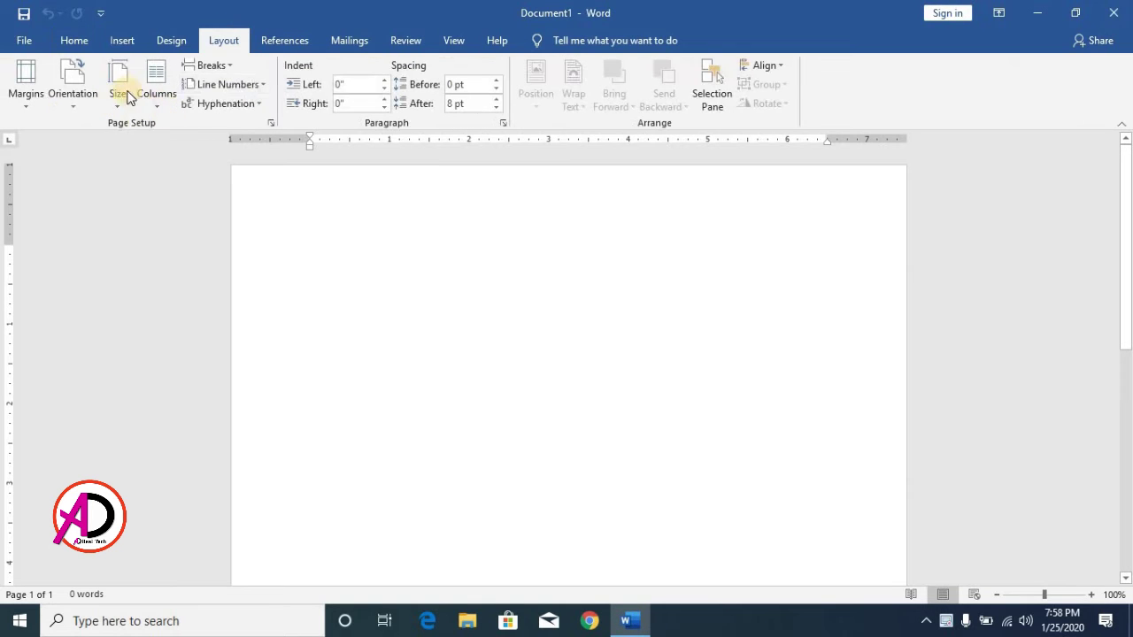
left_click(116, 89)
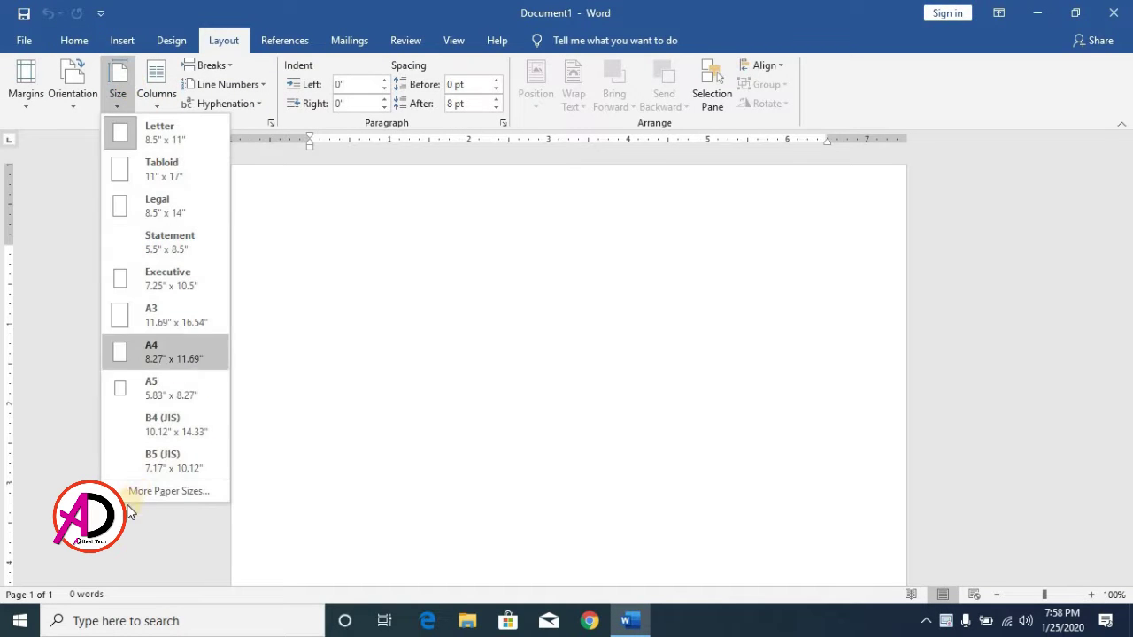
left_click(176, 492)
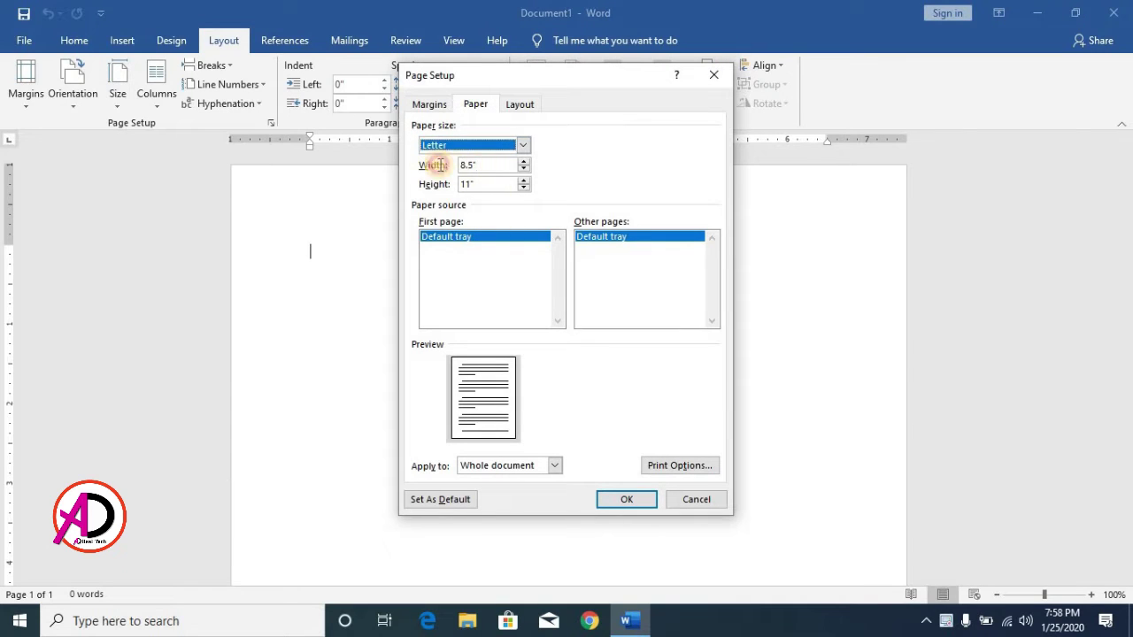
key("Tab")
type("6")
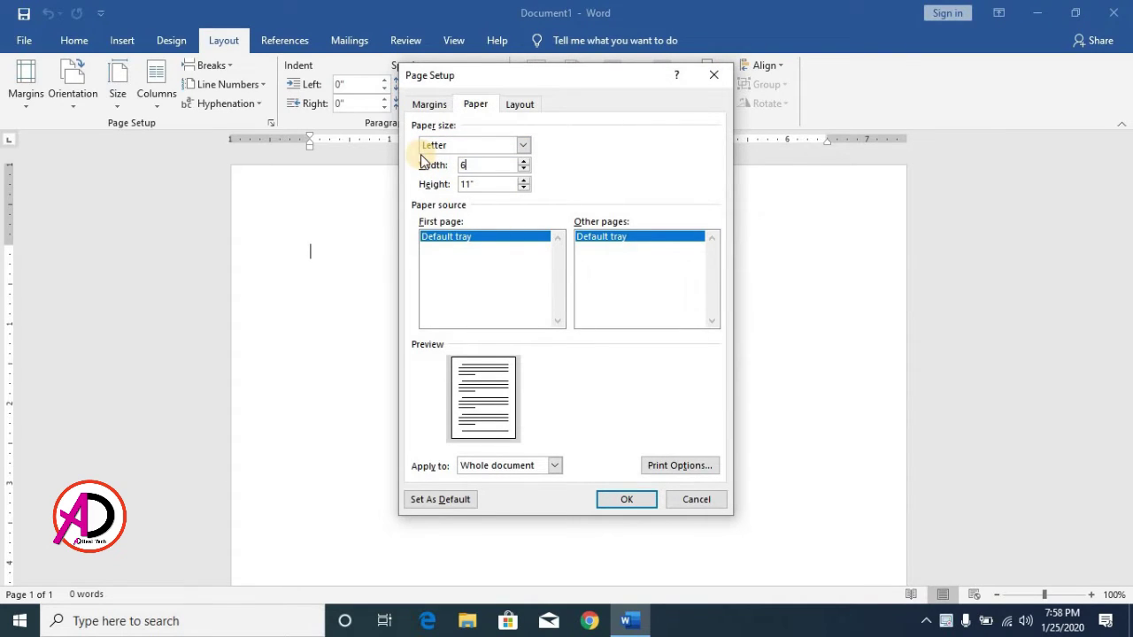
key("Tab")
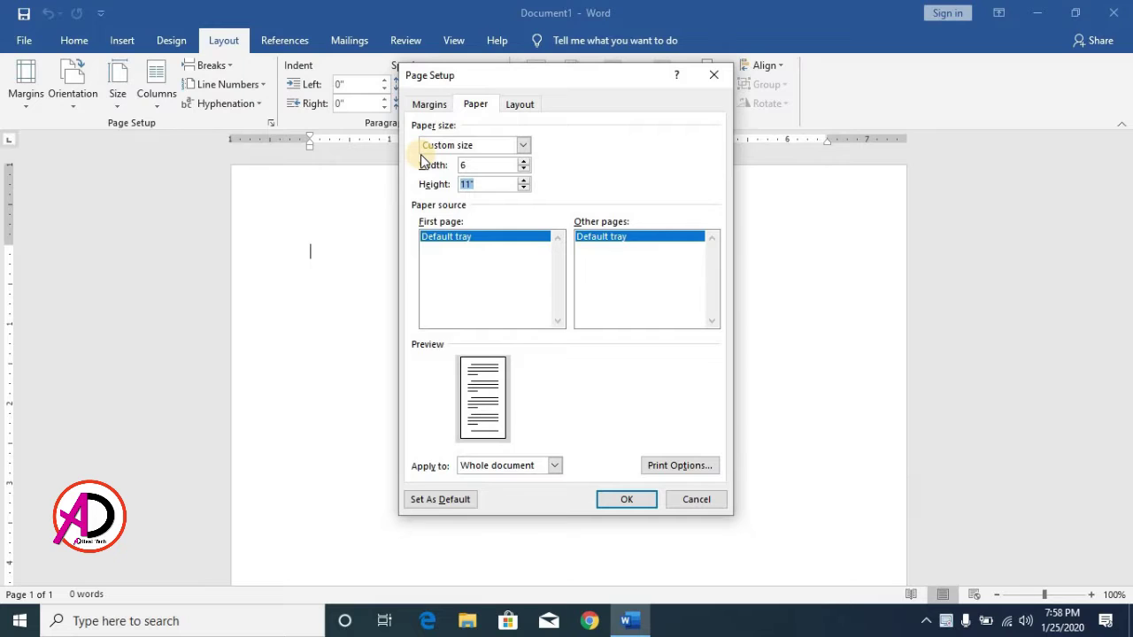
type("4")
key("Tab")
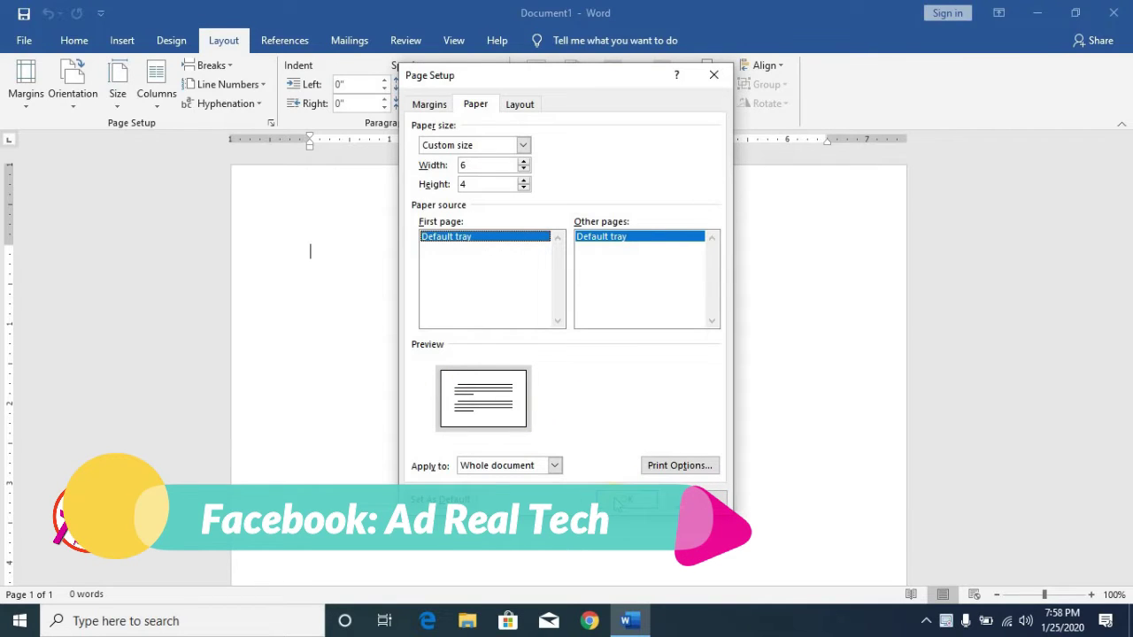
left_click(620, 500)
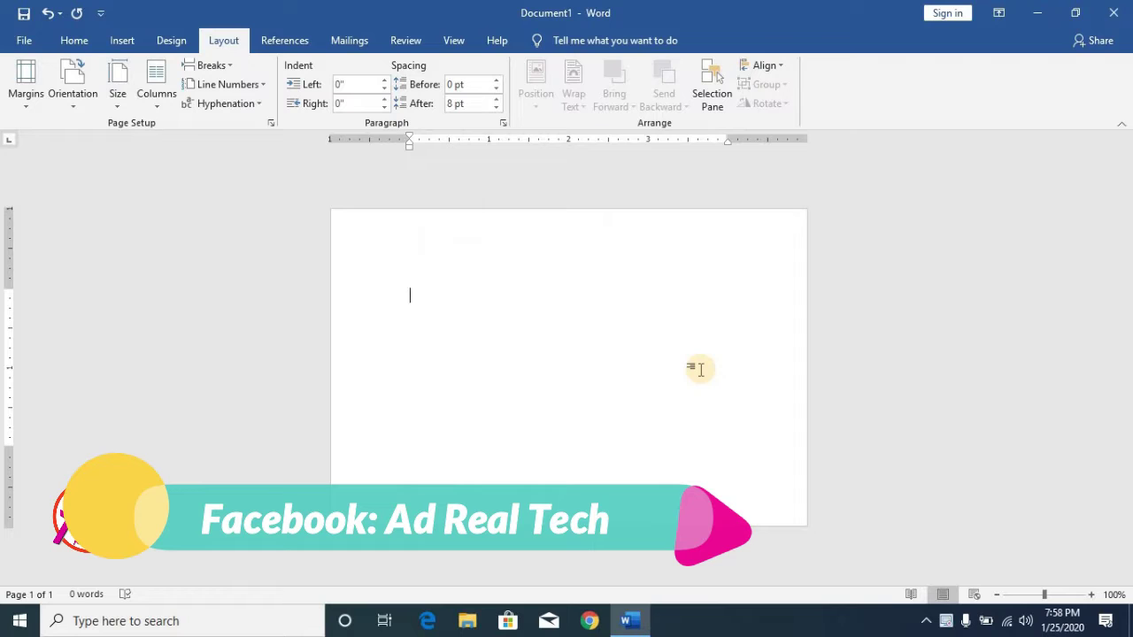
Step: Set custom page margins of 0.3 inches on the top, bottom, left and right
scroll(699, 370, "up", 1, "ctrl")
left_click(21, 100)
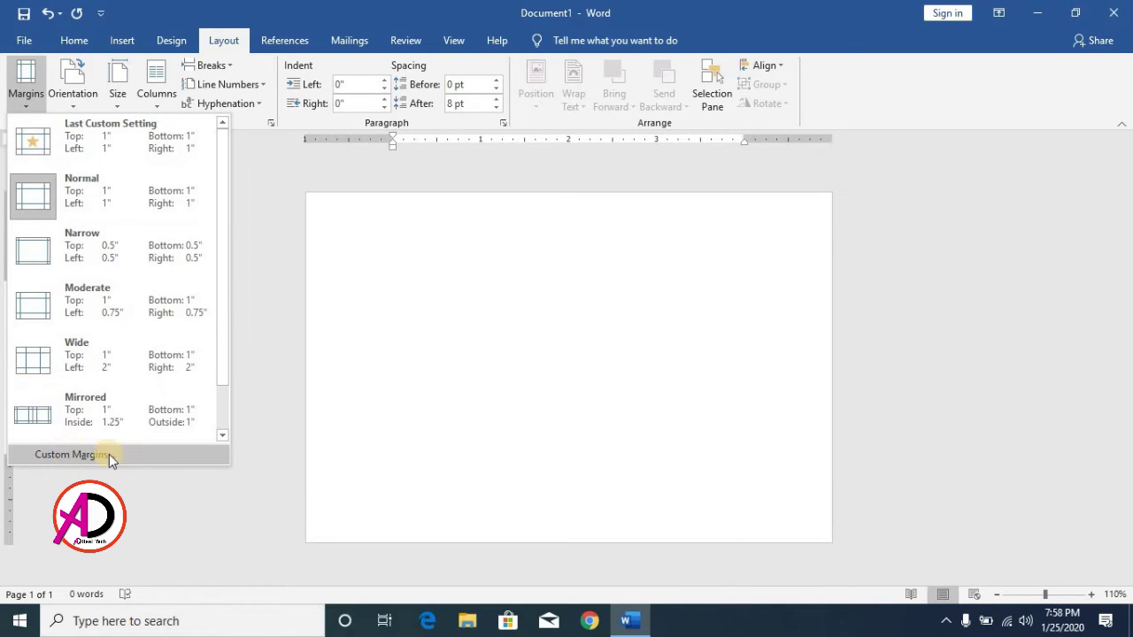
left_click(113, 455)
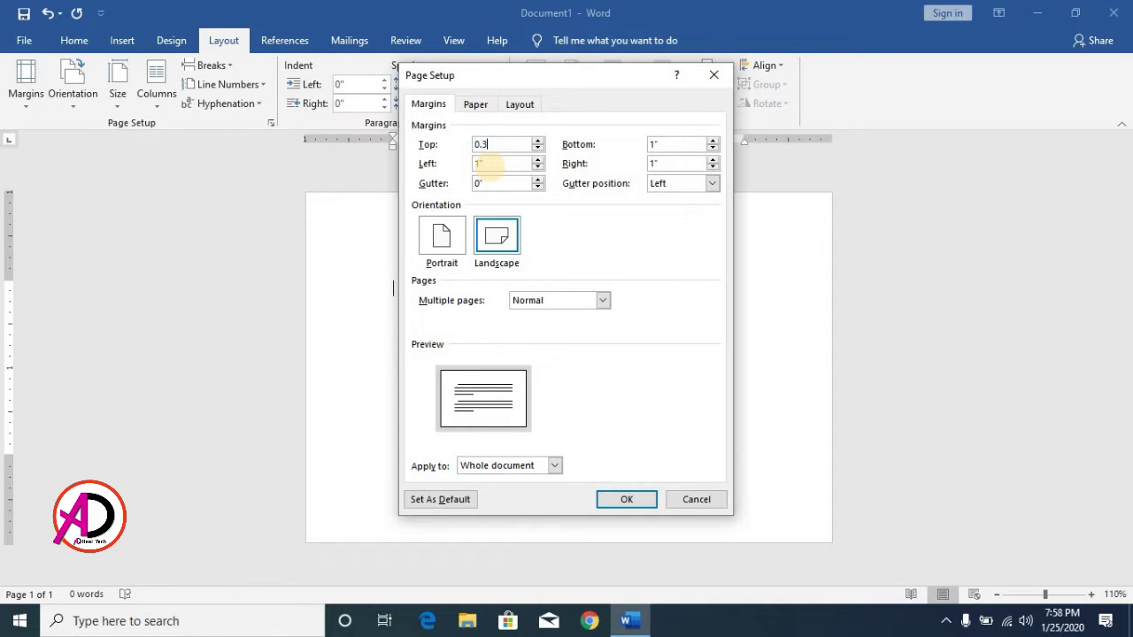
type("0.3")
key("Tab")
type("0.3")
double_click(492, 164)
type("0")
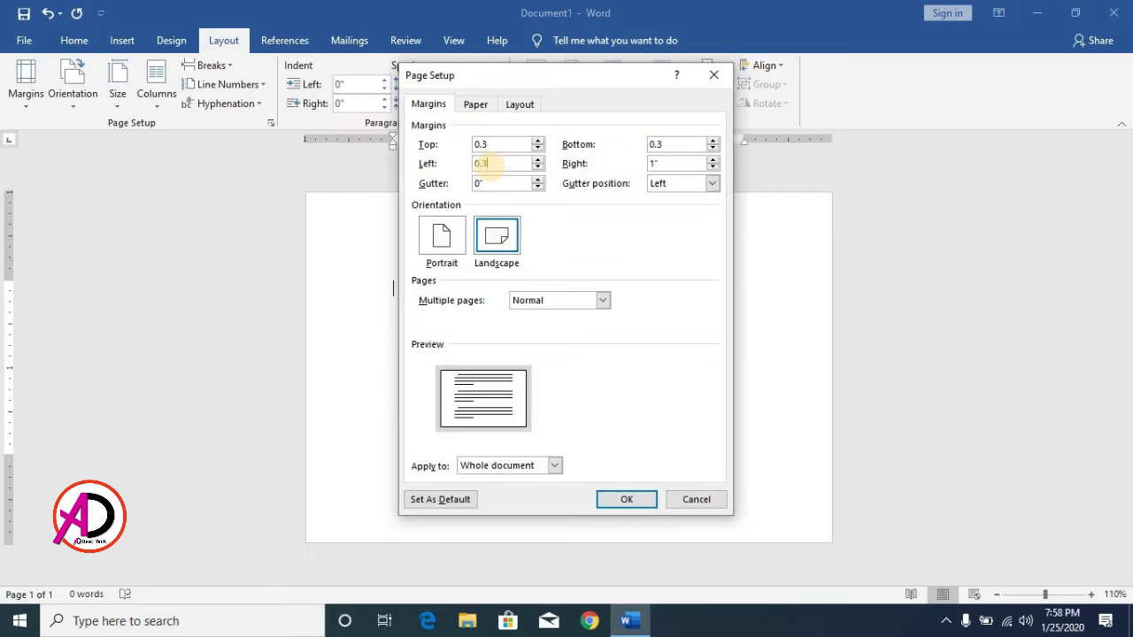
key("Tab")
type("0.3")
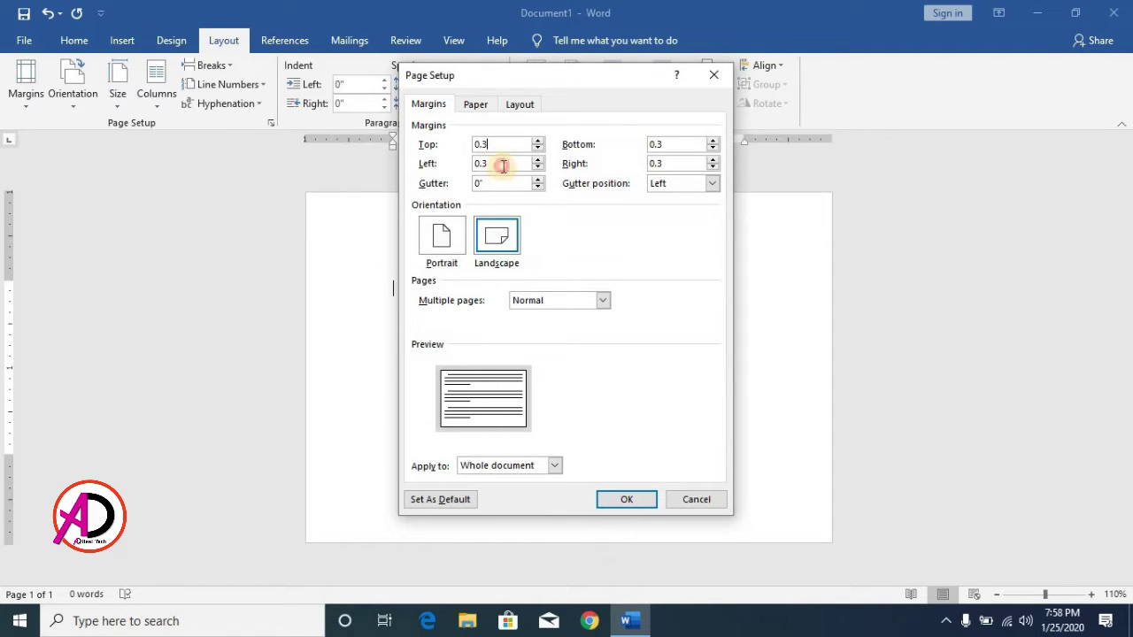
left_click(675, 144)
left_click(629, 498)
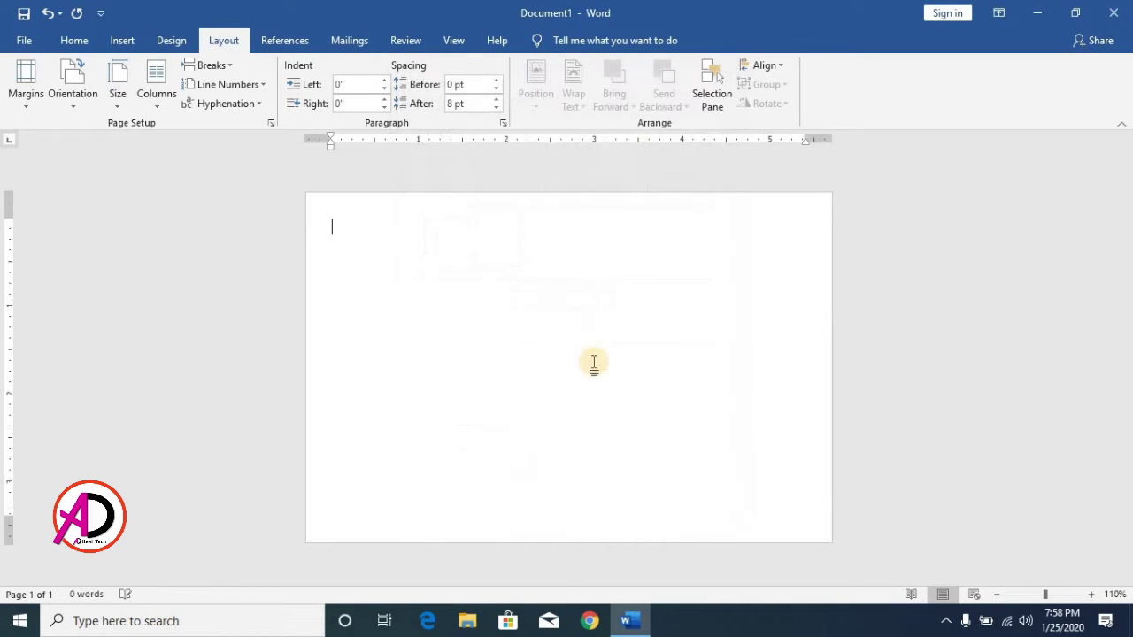
Step: Choose a box page border in the 3 pt double-line style with a thick outer and thin inner line
left_click(171, 40)
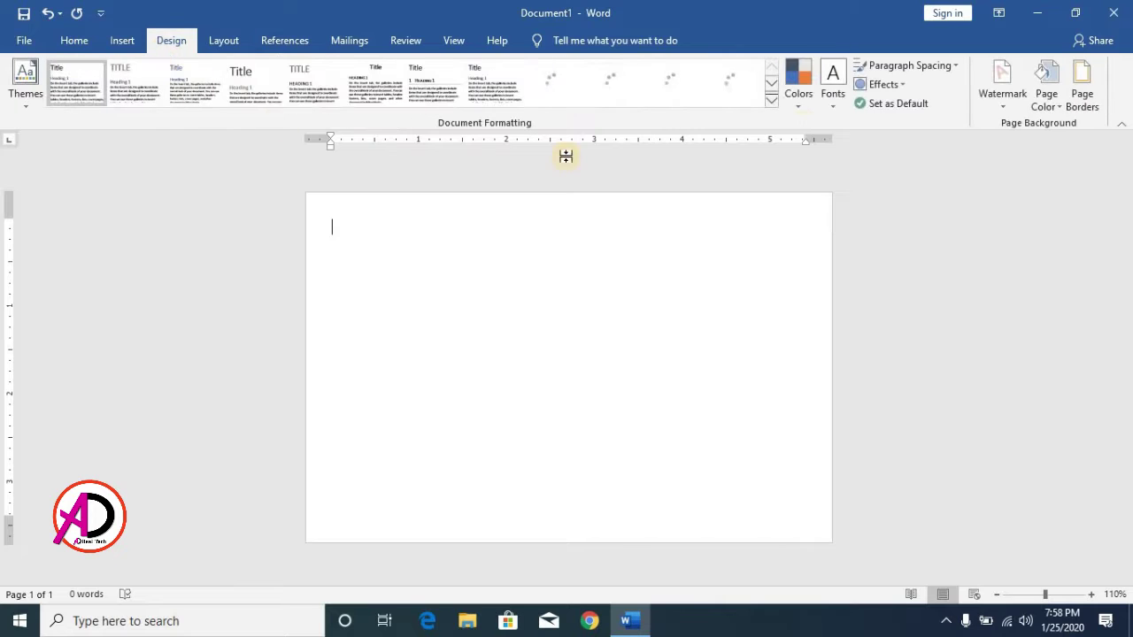
left_click(1078, 98)
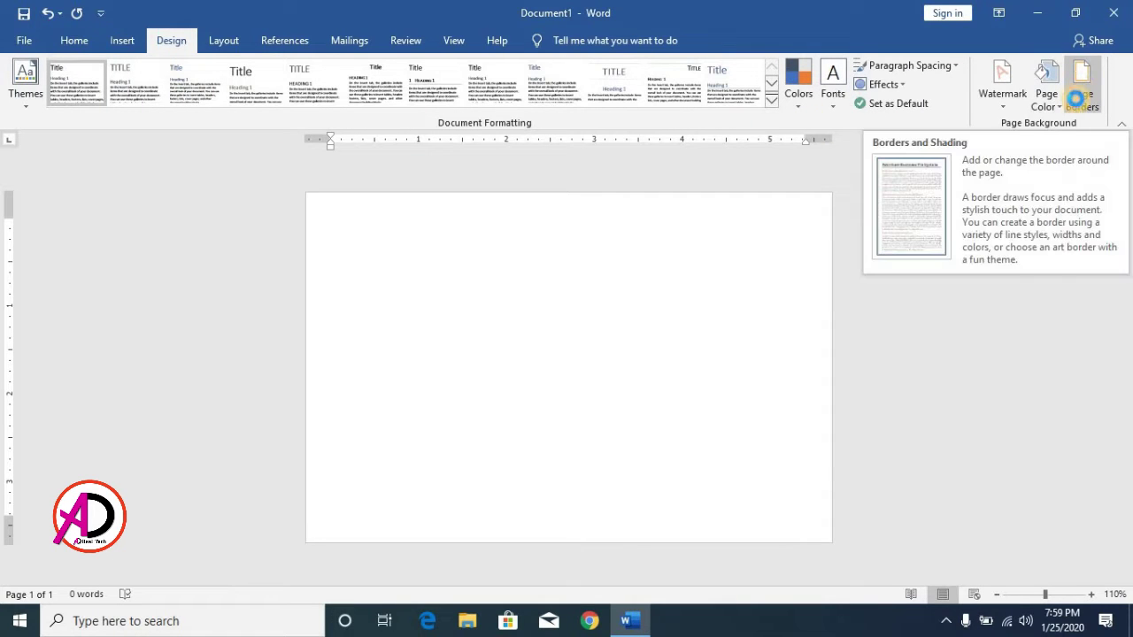
left_click(561, 226)
left_click_drag(562, 225, 560, 236)
left_click(502, 281)
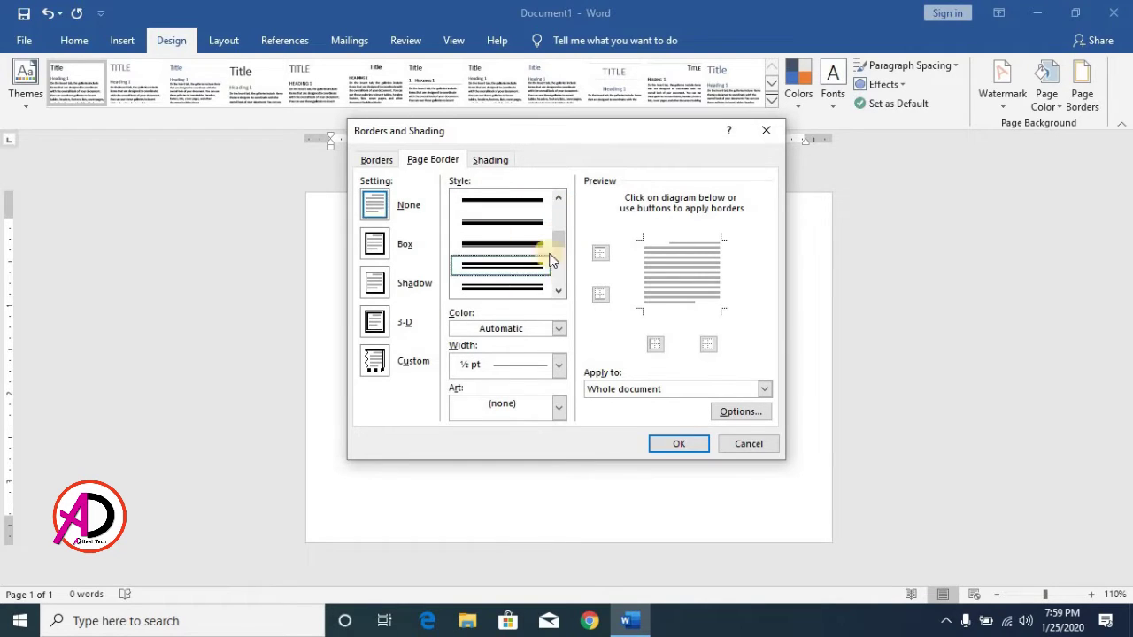
Step: Set the page border's color to standard dark red
left_click(560, 366)
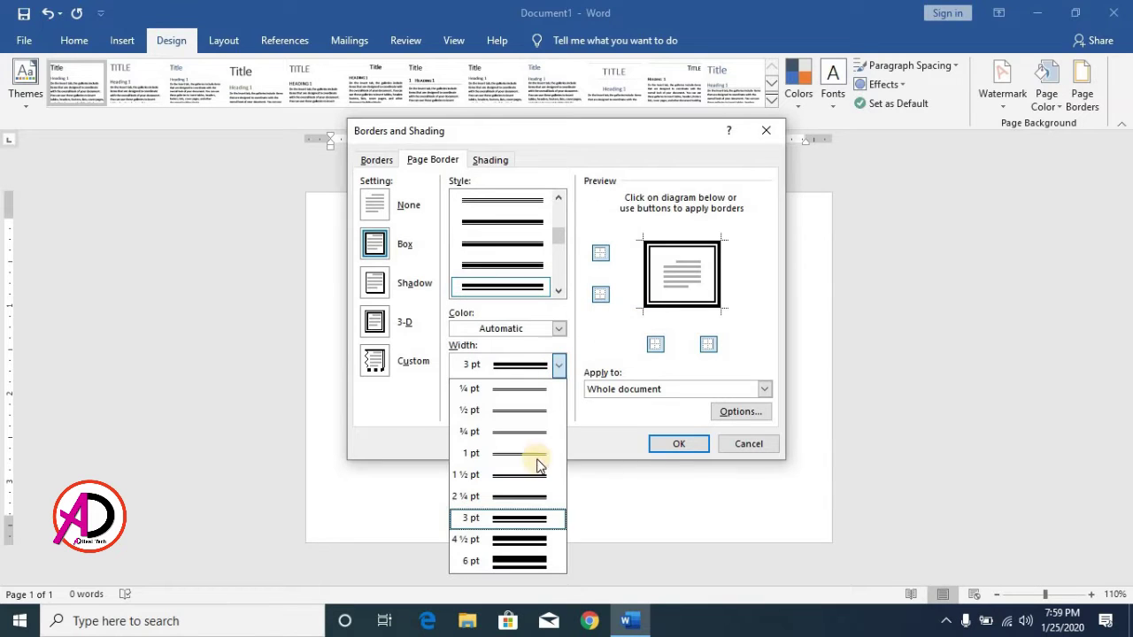
key("Escape")
left_click(559, 407)
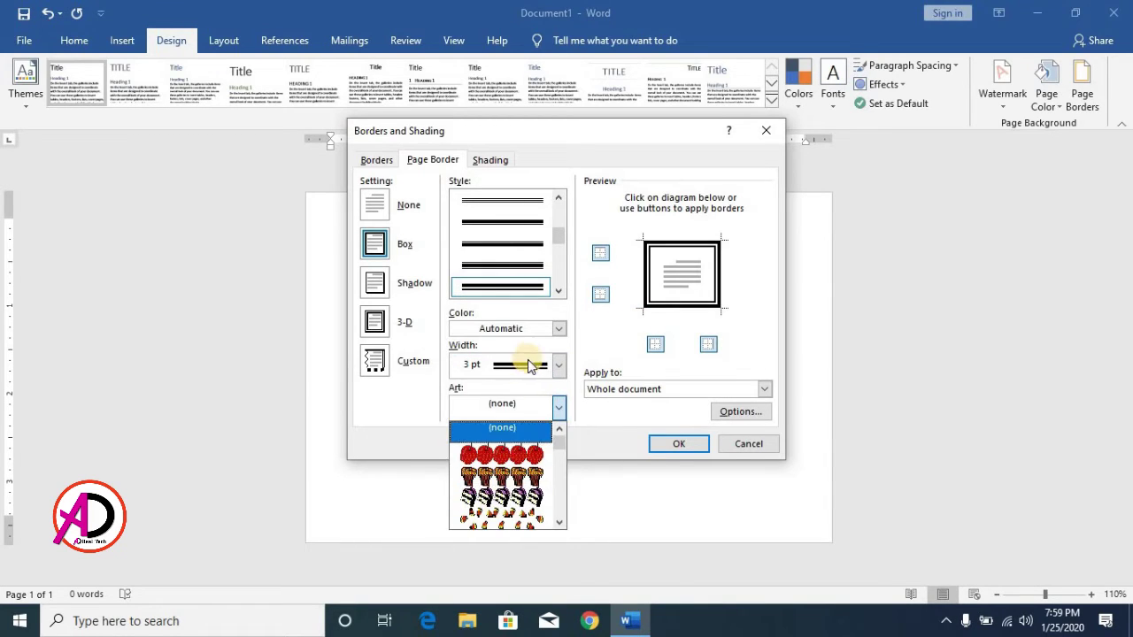
left_click(526, 329)
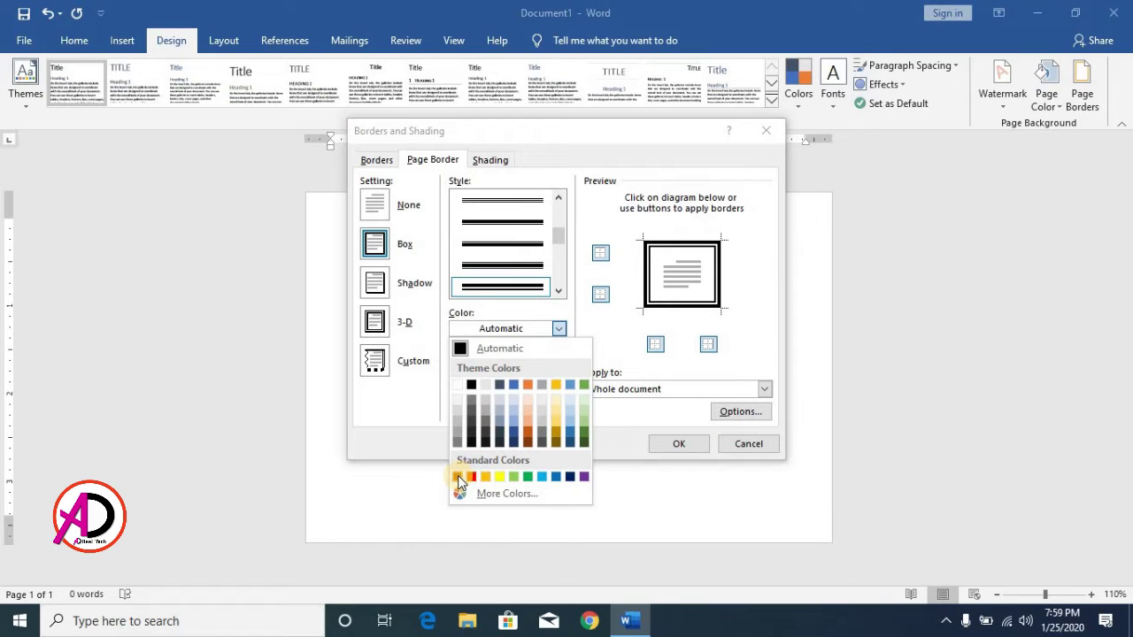
left_click(456, 477)
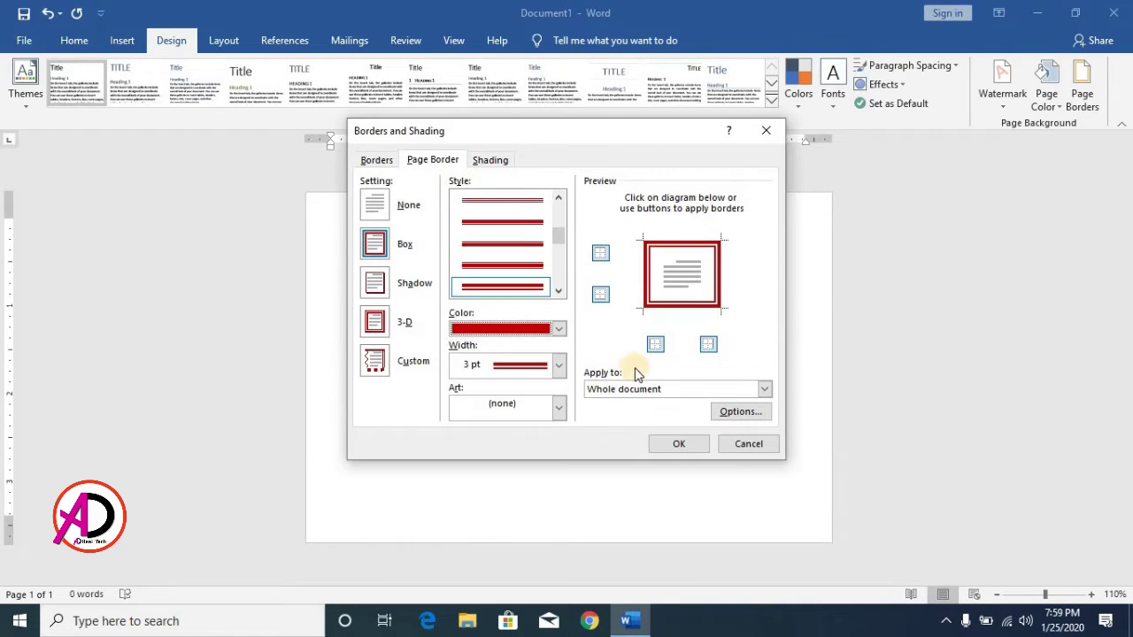
Step: Set the page border's top, bottom, left and right margins to 10 pt, measured from the edge of page, and apply the border
left_click(737, 413)
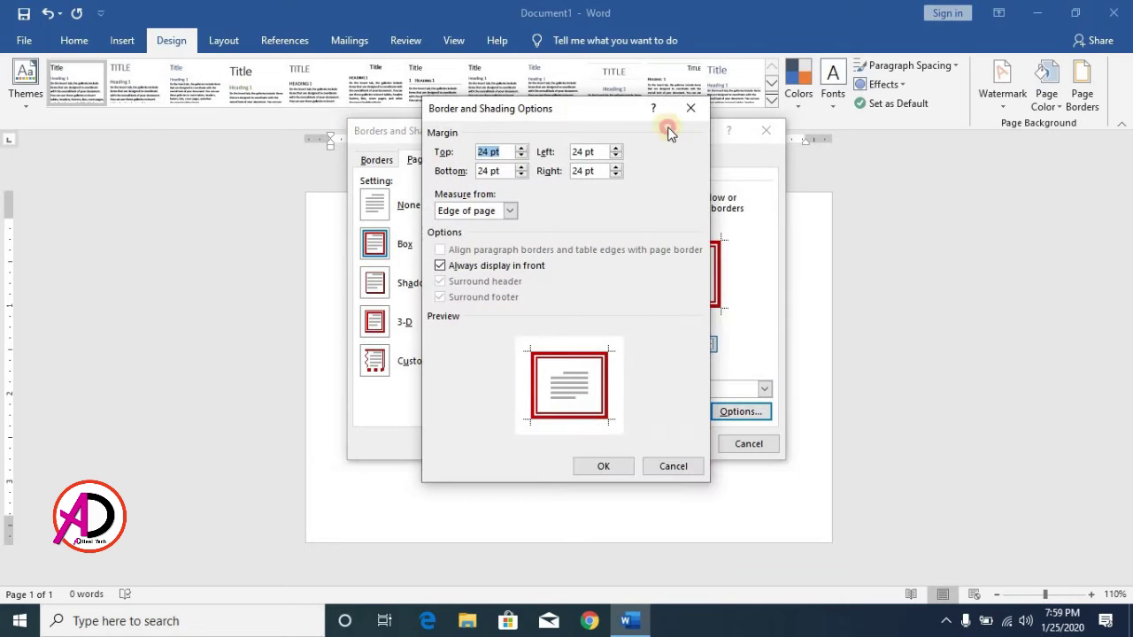
left_click_drag(665, 111, 741, 132)
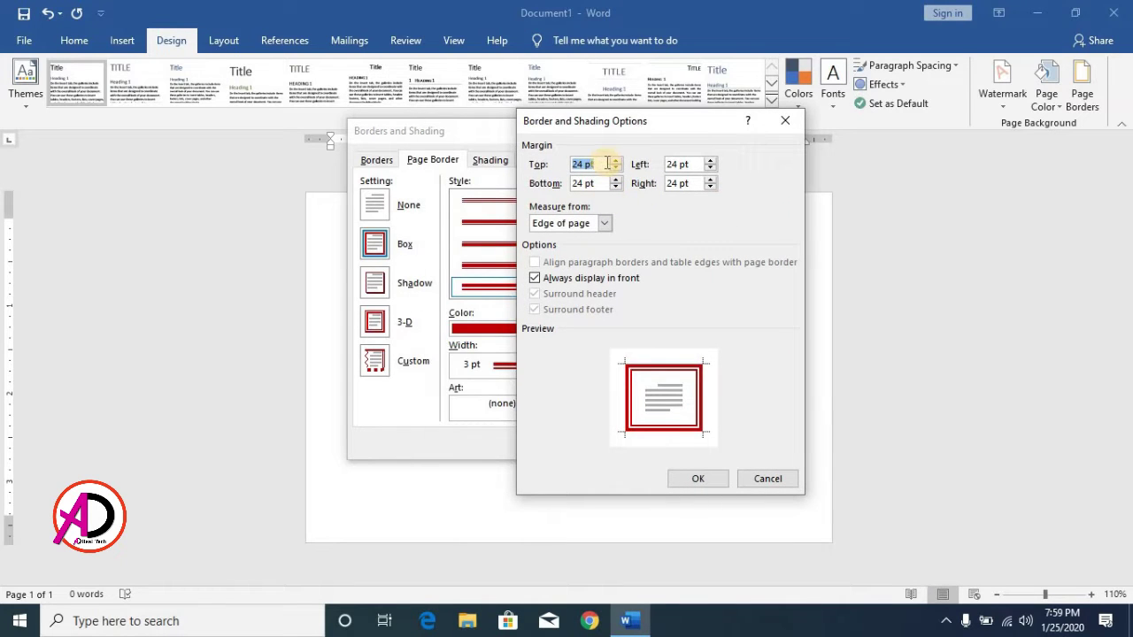
type("10")
key("Tab")
type("1")
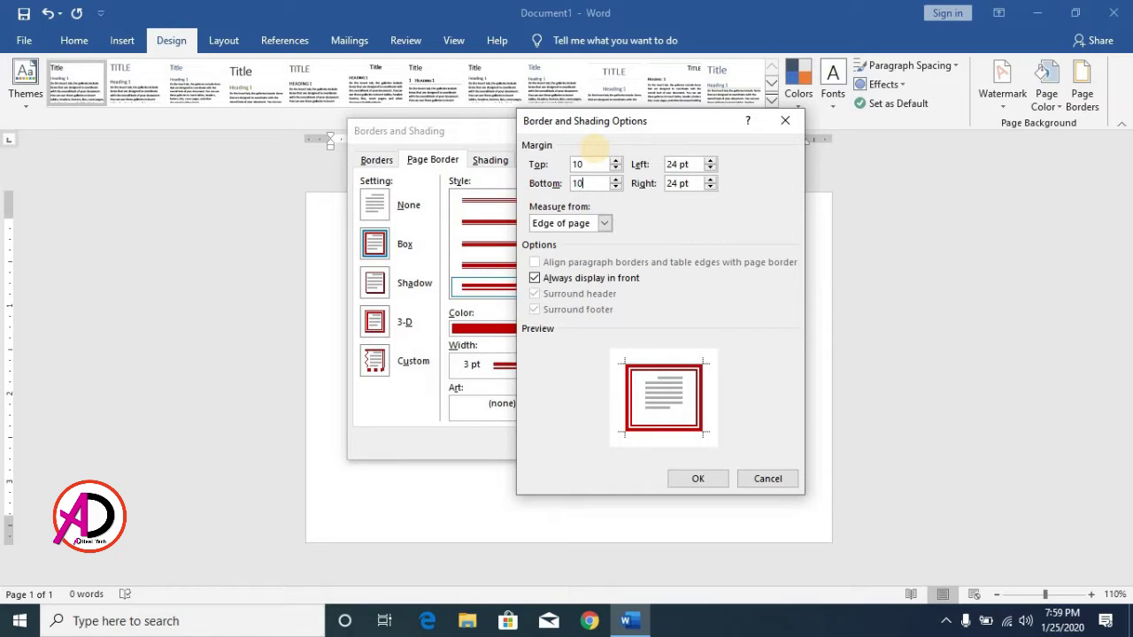
key("Tab")
type("1")
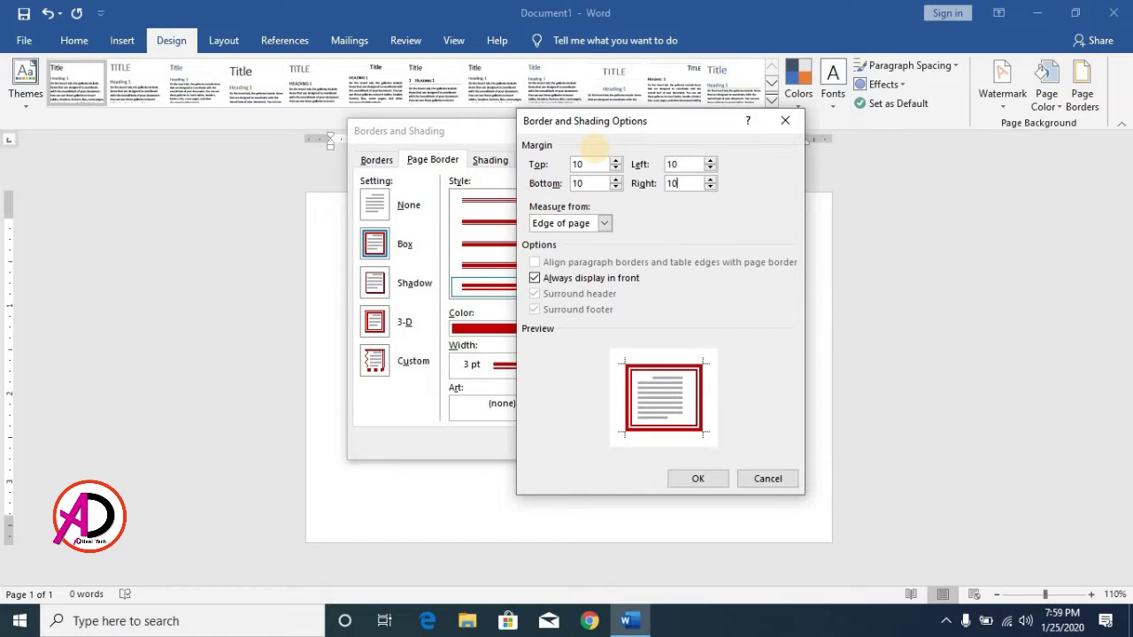
key("Tab")
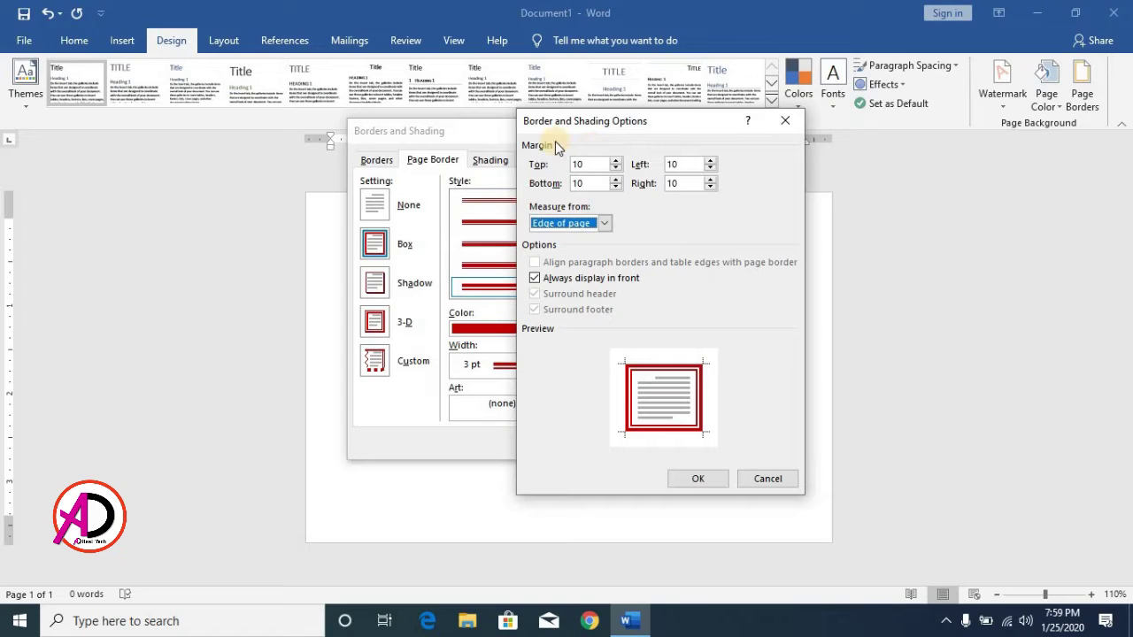
left_click(695, 479)
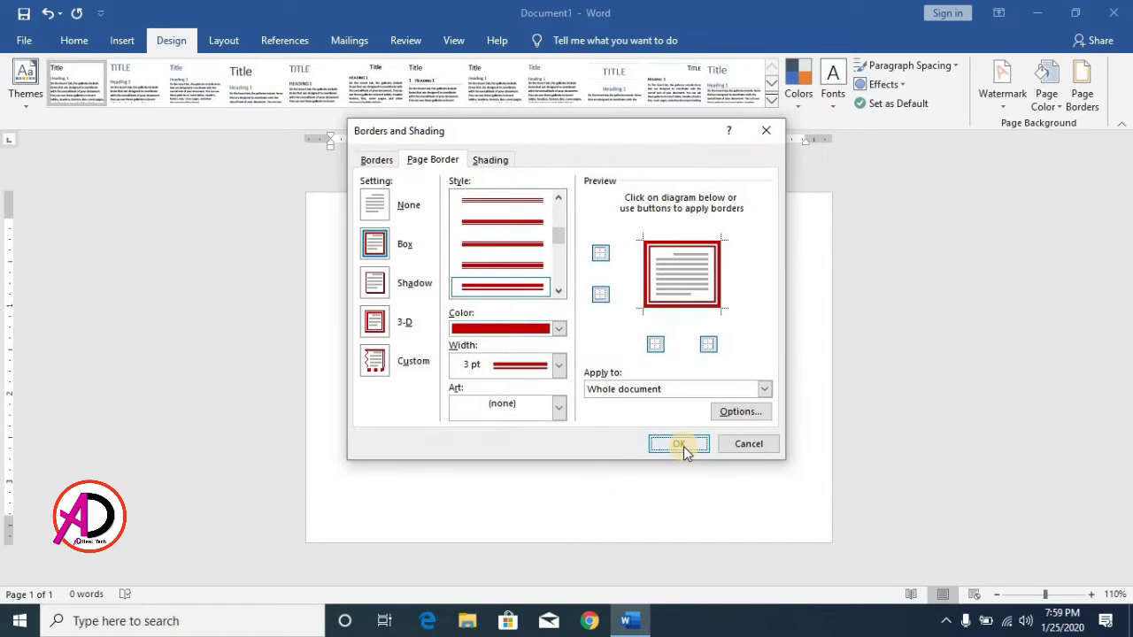
left_click(683, 446)
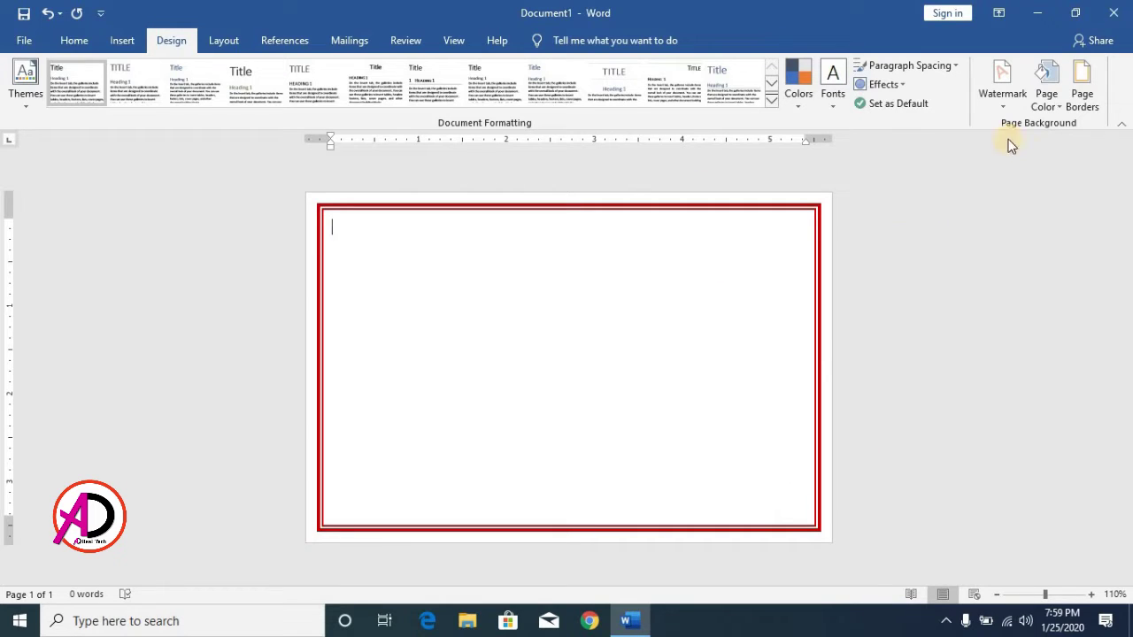
Step: Fill the page background with a custom yellow of RGB 255, 255, 101
left_click(1052, 99)
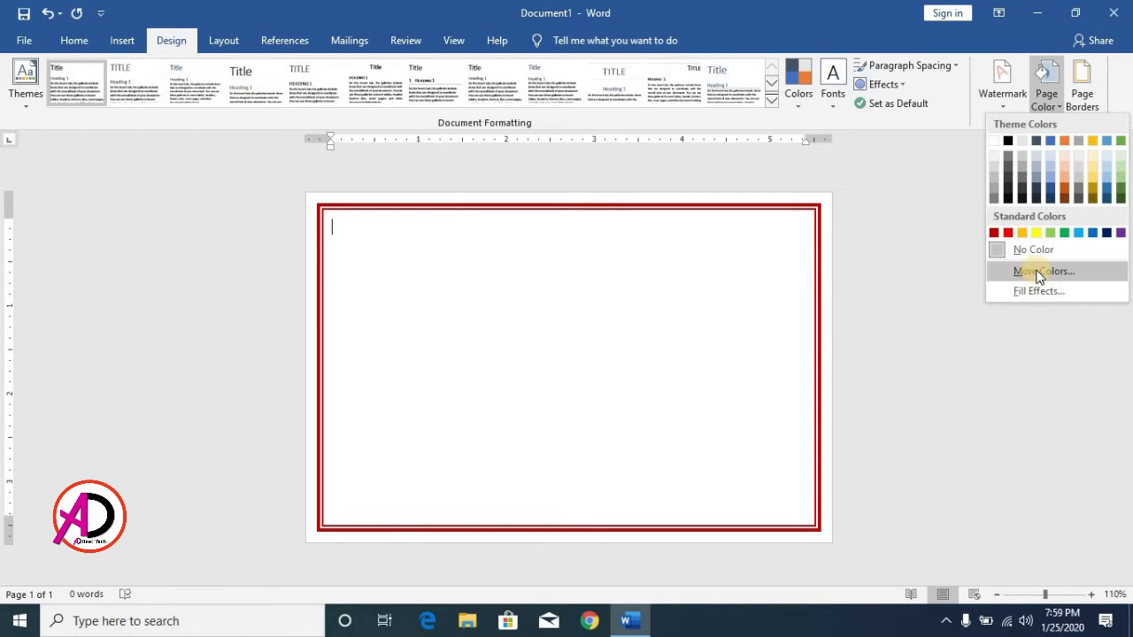
left_click(1040, 271)
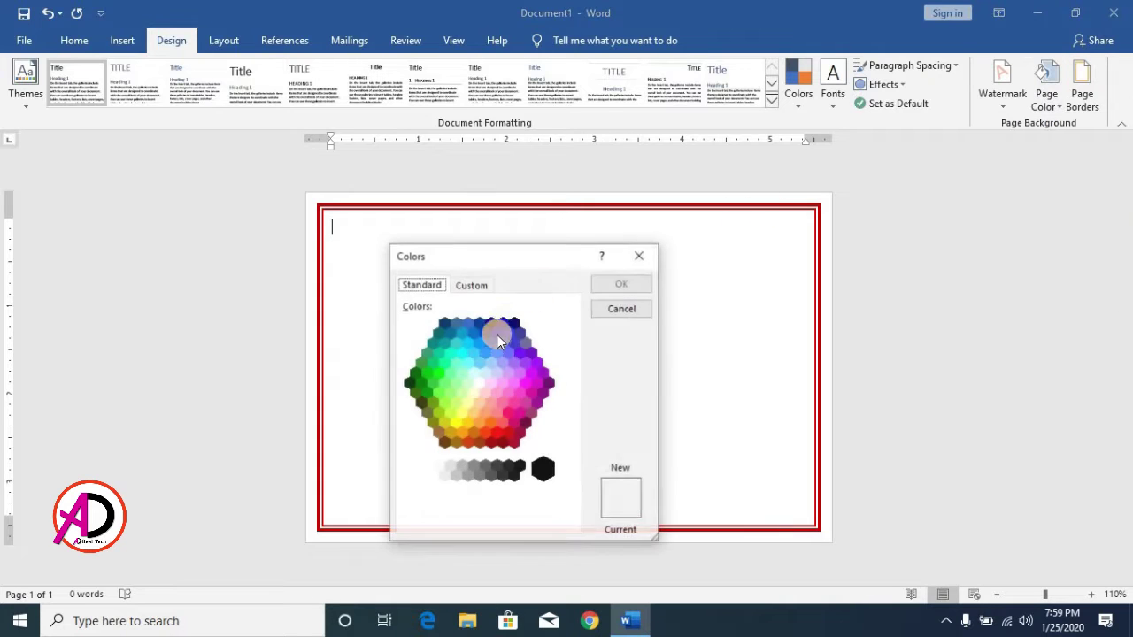
left_click(467, 404)
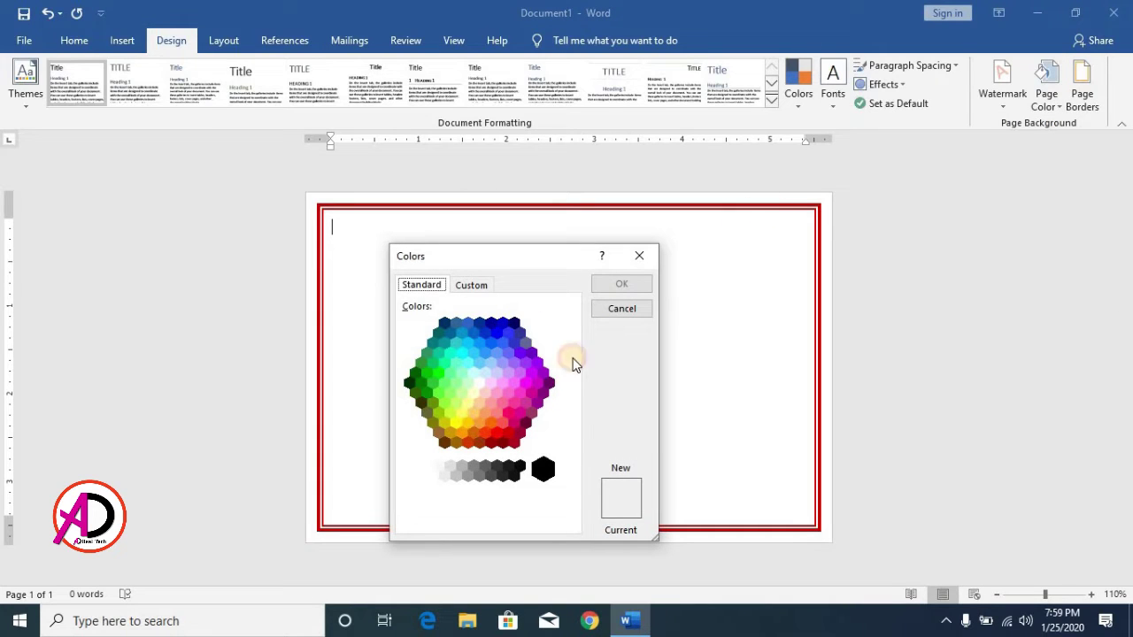
left_click(478, 287)
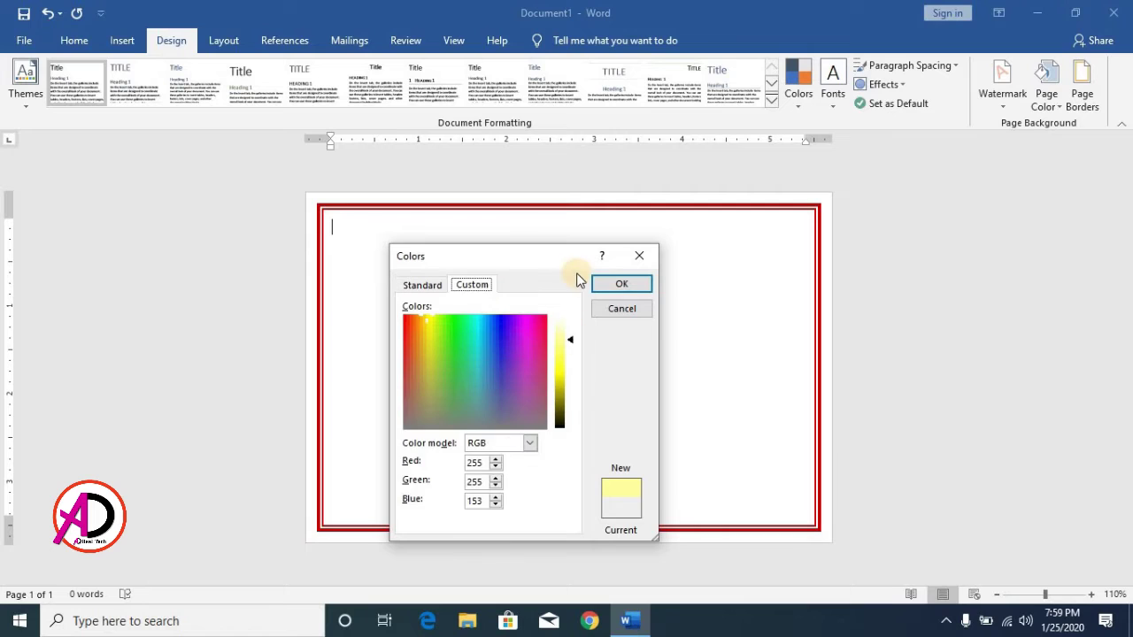
left_click_drag(578, 251, 586, 206)
left_click_drag(582, 295, 580, 305)
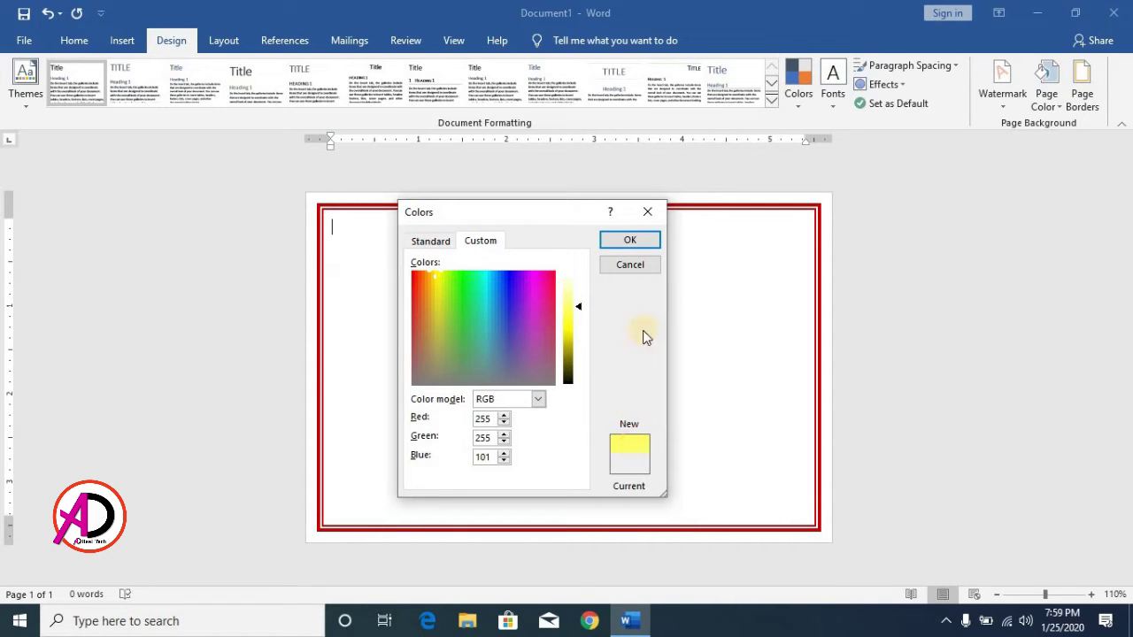
left_click(633, 244)
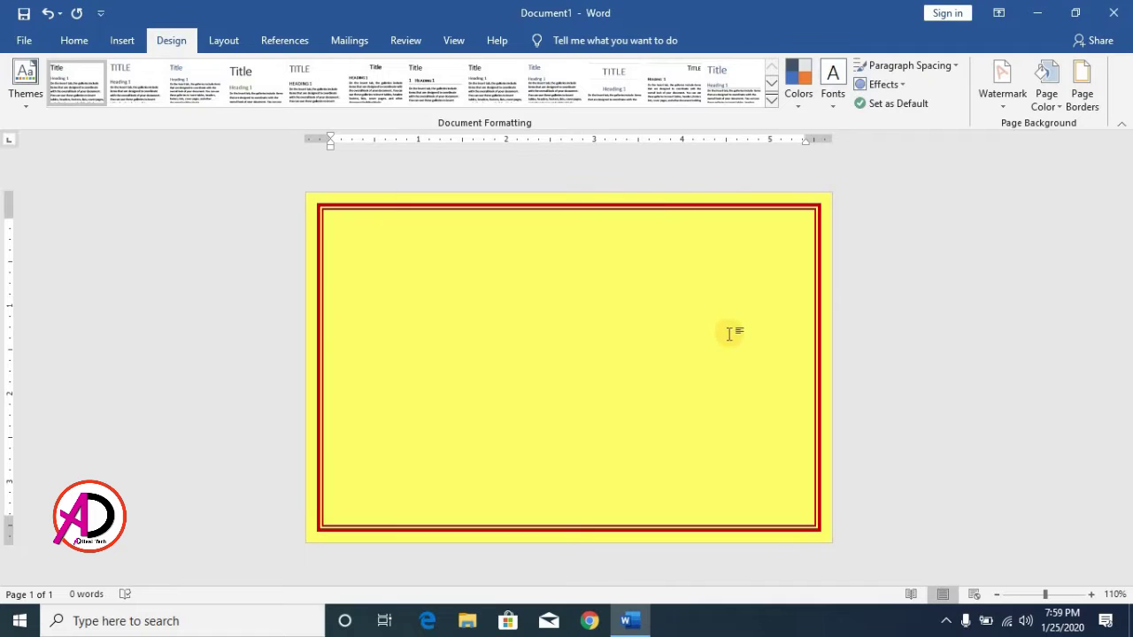
Step: Lighten the yellow page color slightly by raising its custom color luminance
scroll(734, 344, "up", 2)
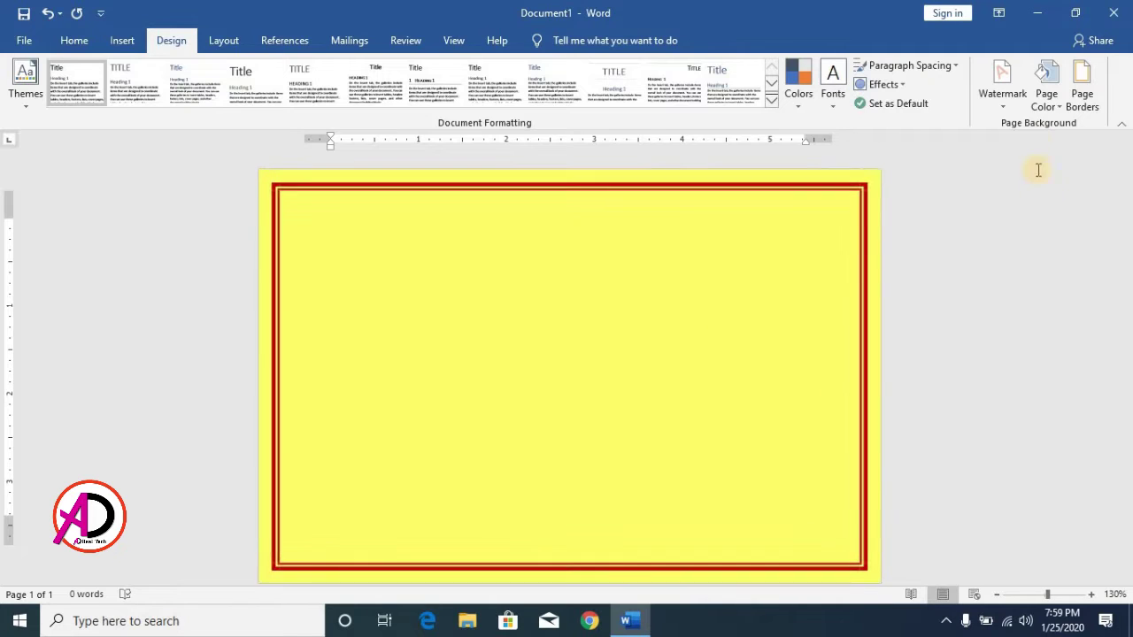
left_click(1046, 88)
left_click(1042, 304)
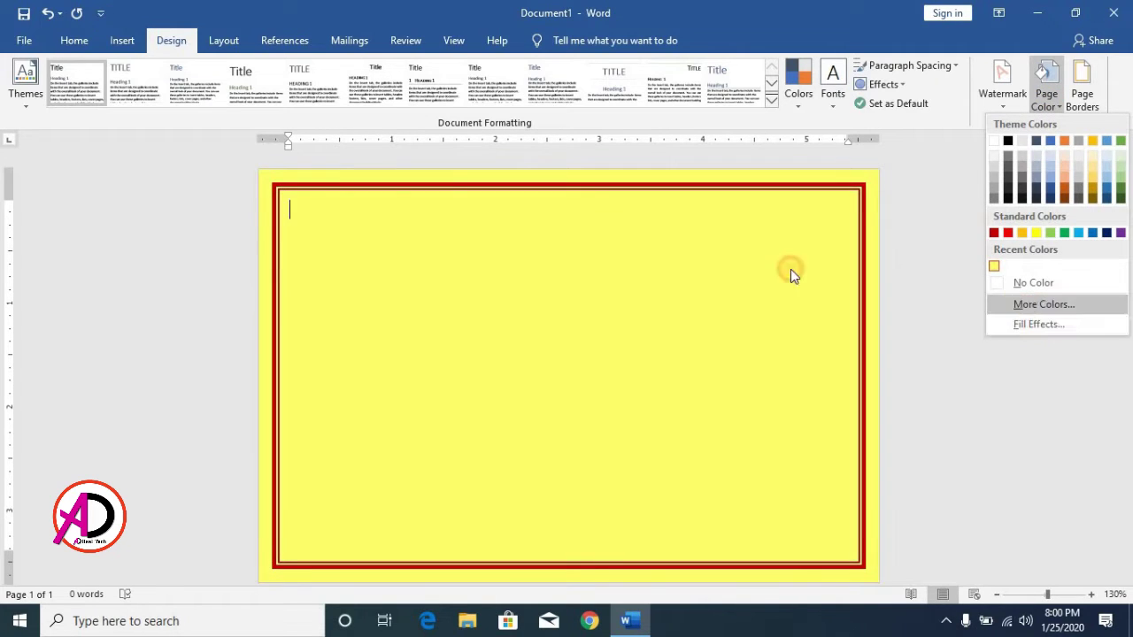
left_click_drag(579, 304, 580, 300)
left_click(629, 240)
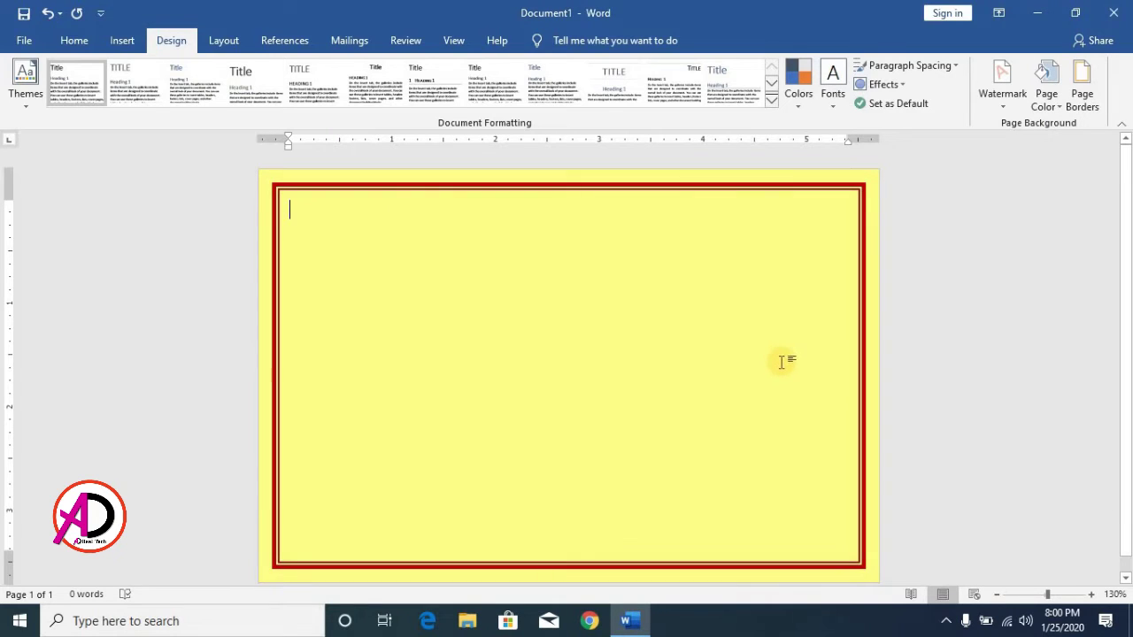
Step: Set the empty paragraph's line spacing to 1.0 and remove the space after the paragraph
scroll(779, 359, "down", 2)
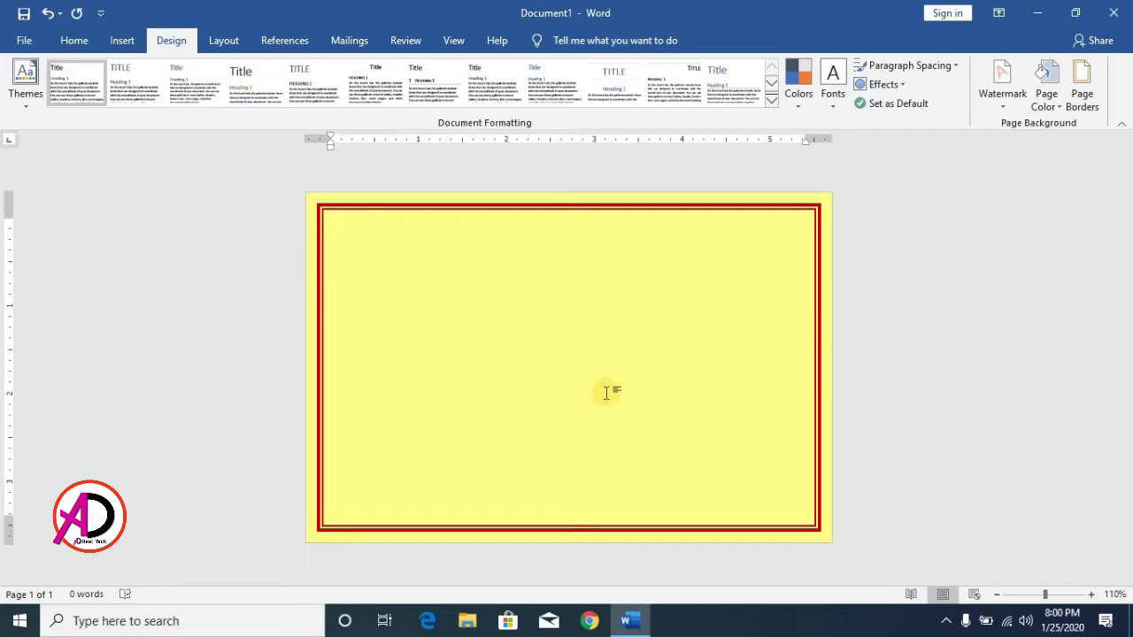
scroll(607, 392, "up", 2)
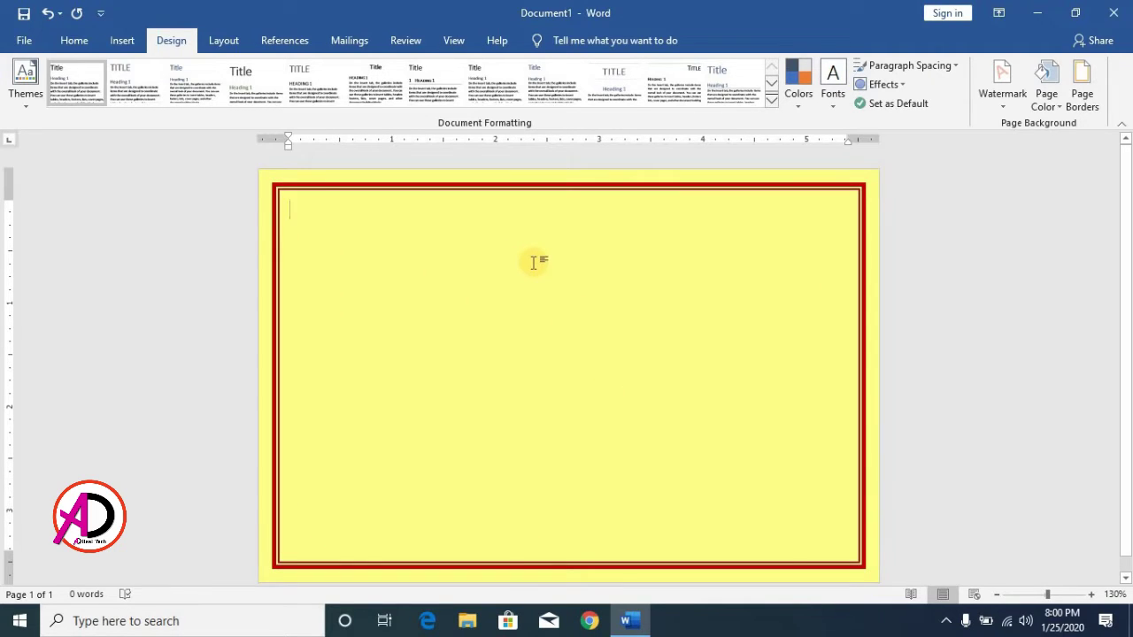
left_click(71, 41)
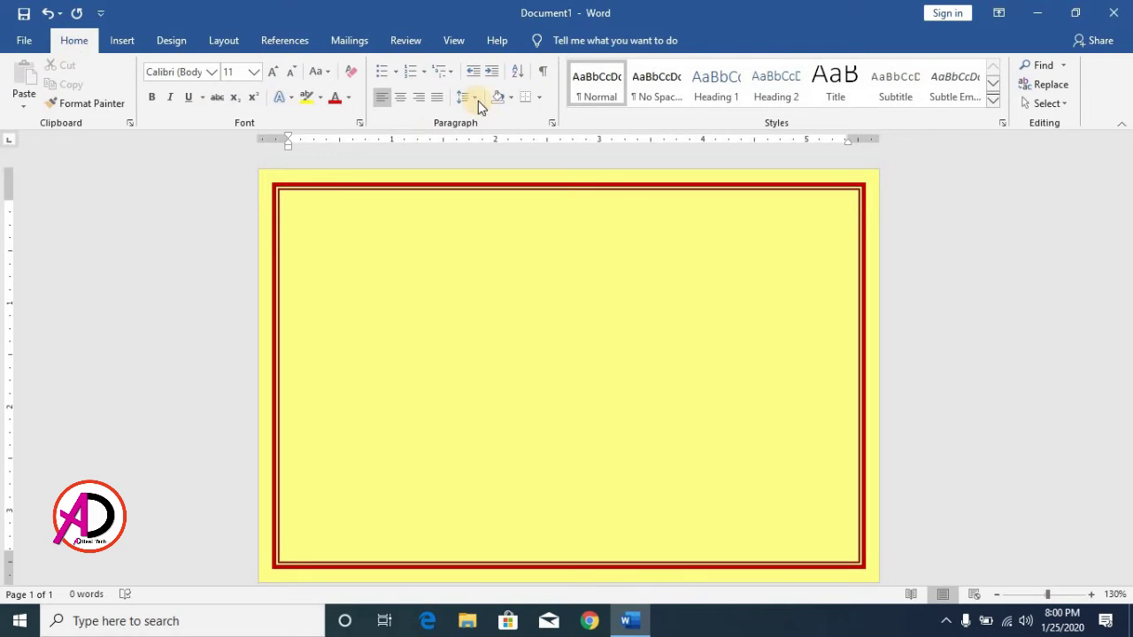
left_click(468, 97)
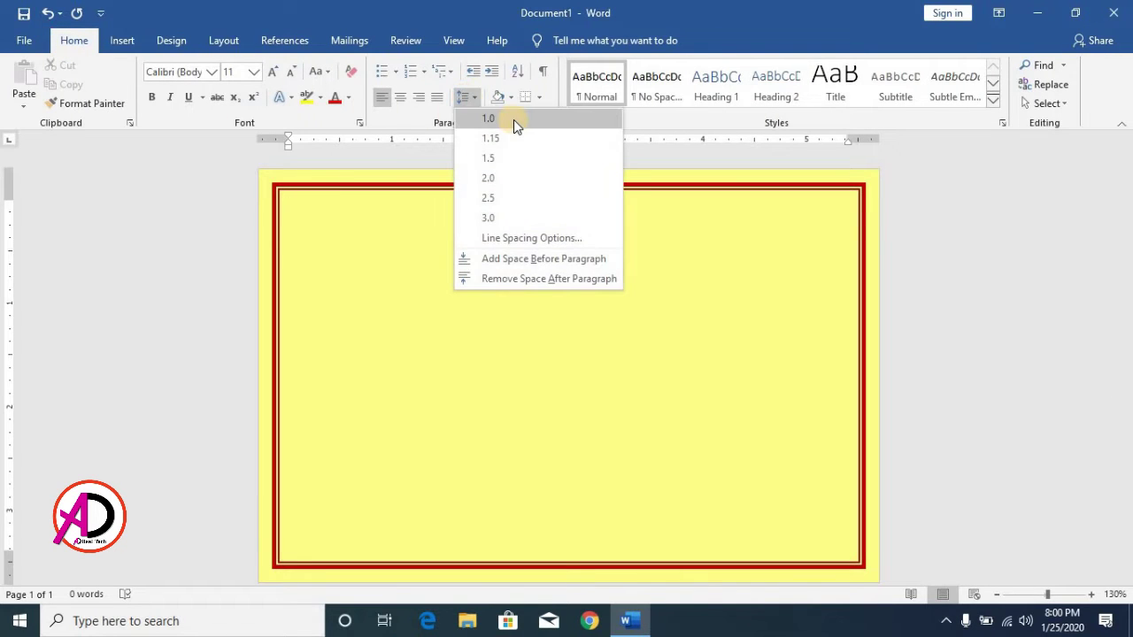
left_click(467, 100)
left_click(467, 96)
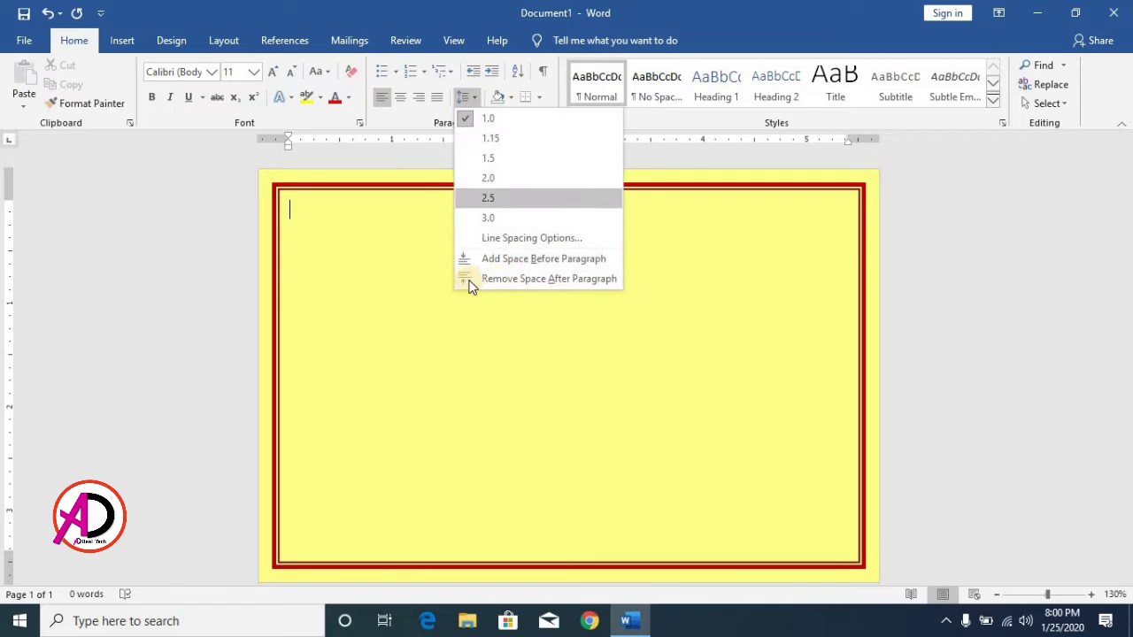
left_click(554, 280)
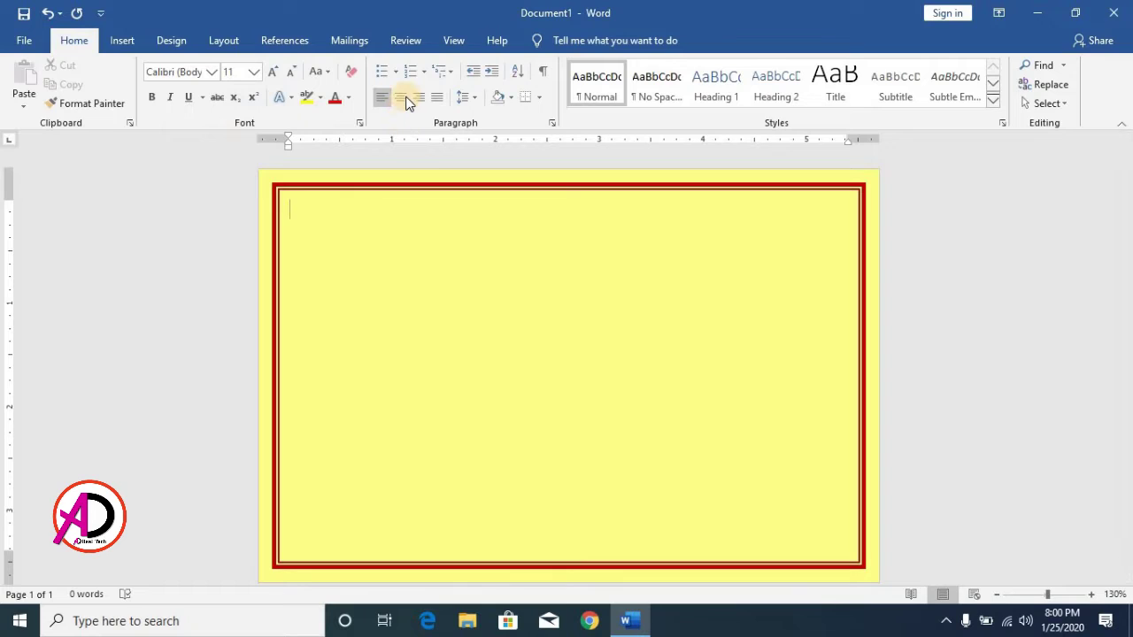
Step: Enter the centered heading "TYPE YOUR SCHOOL/COLLEGE NAME HERE" on the first line
key("ctrl+e")
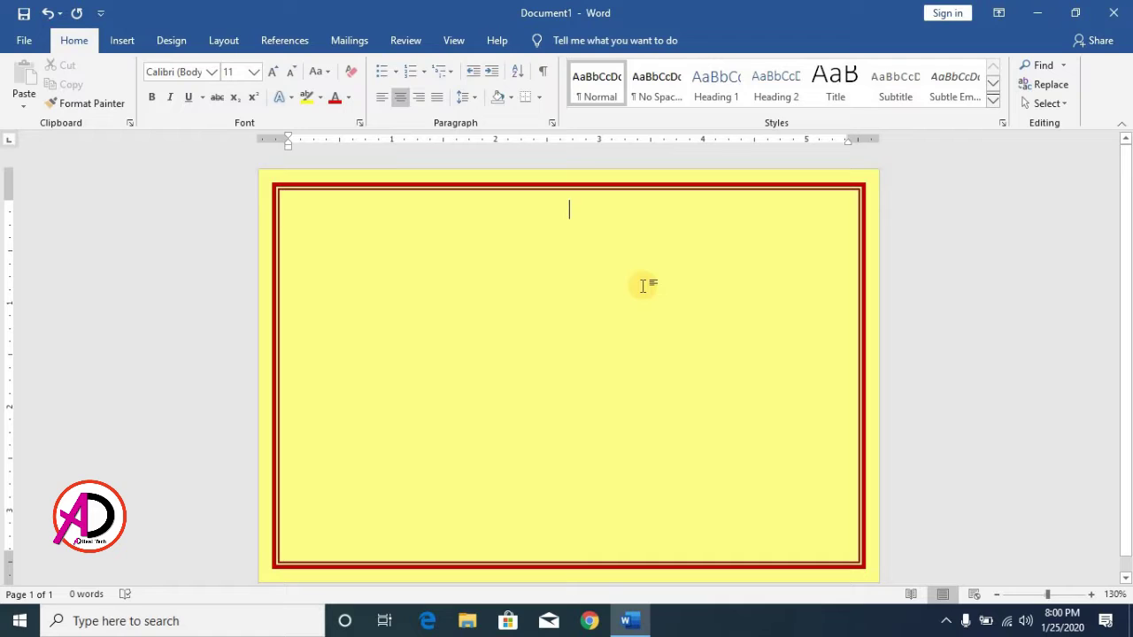
type("TYPE")
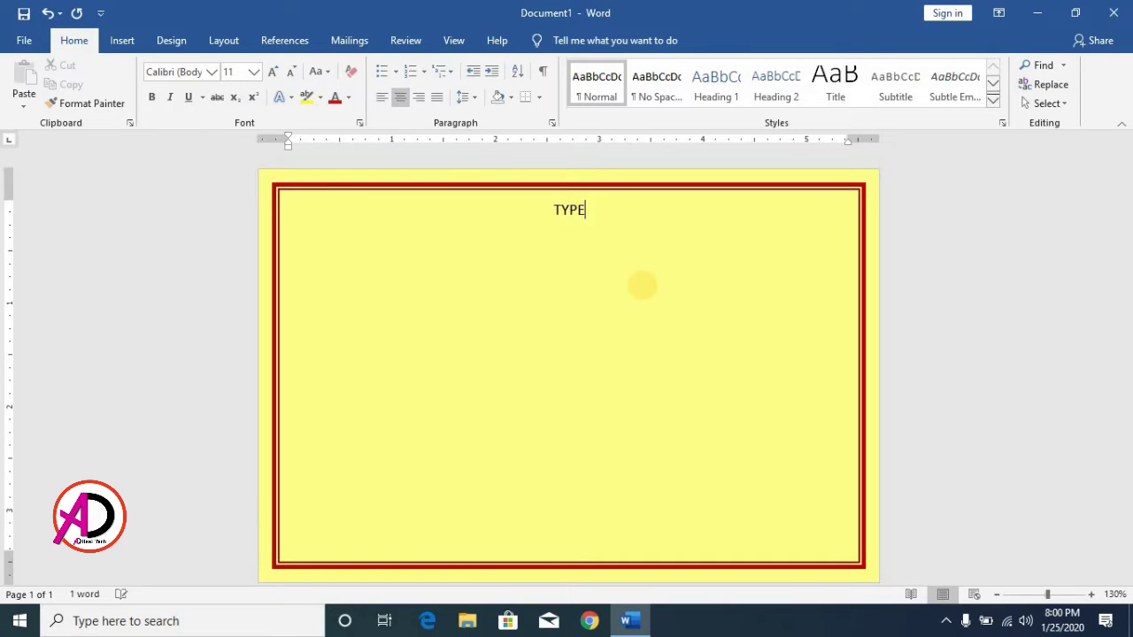
type(" YOUR ")
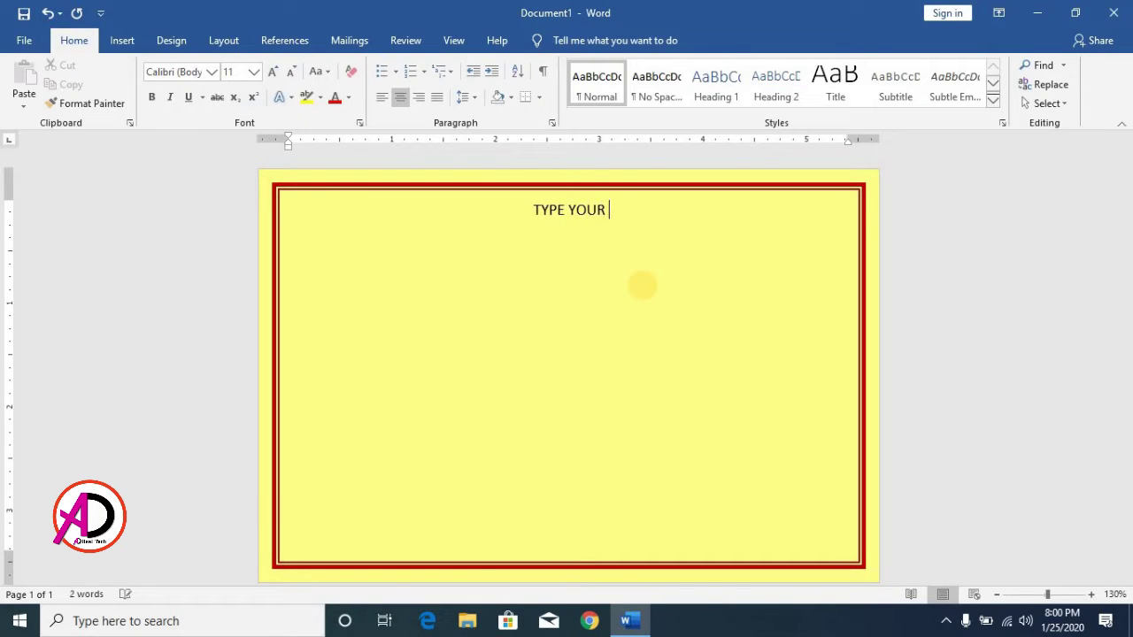
type("SCHOOL COLLEGE NAME HERE")
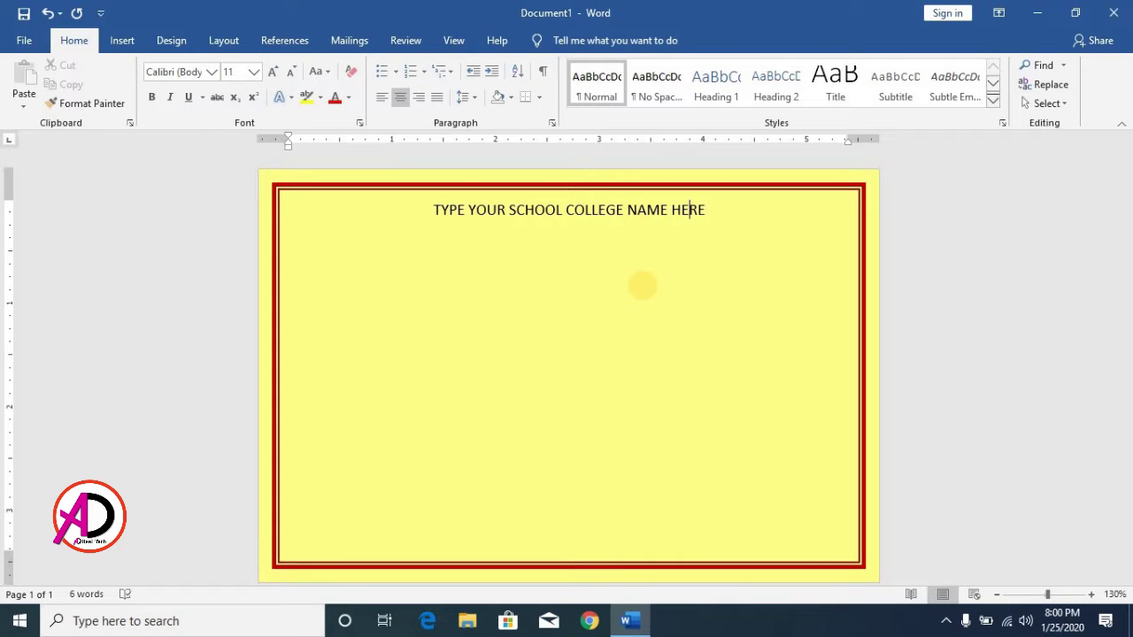
key("BackSpace")
type("|")
key("BackSpace")
type("/")
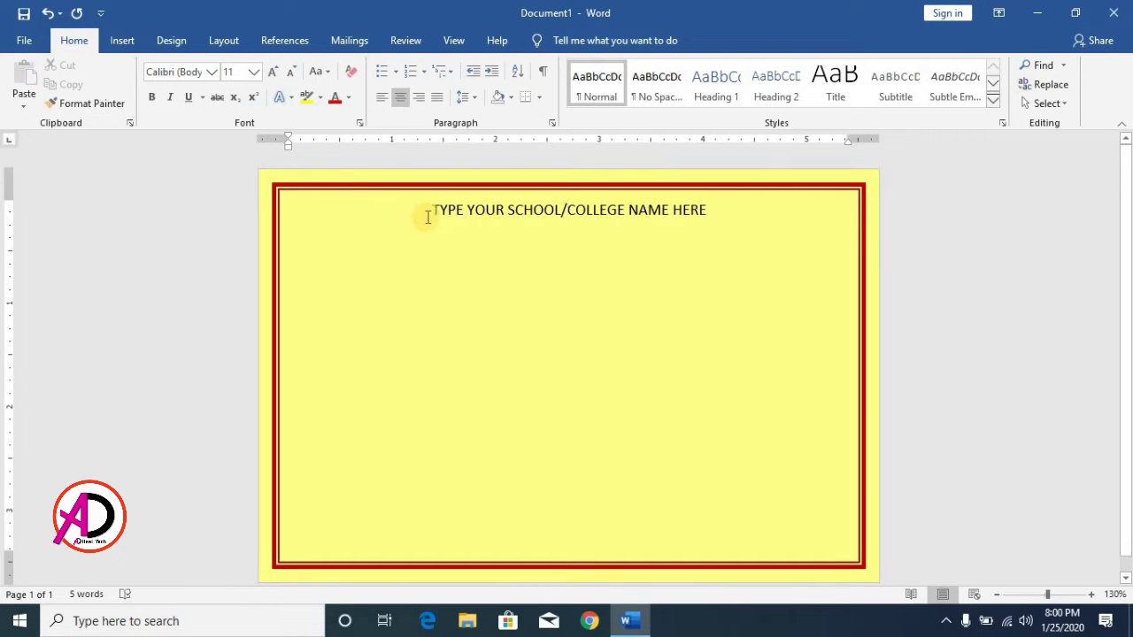
Step: Make the school/college name heading bold and enlarge it to 16 pt
left_click_drag(434, 211, 708, 210)
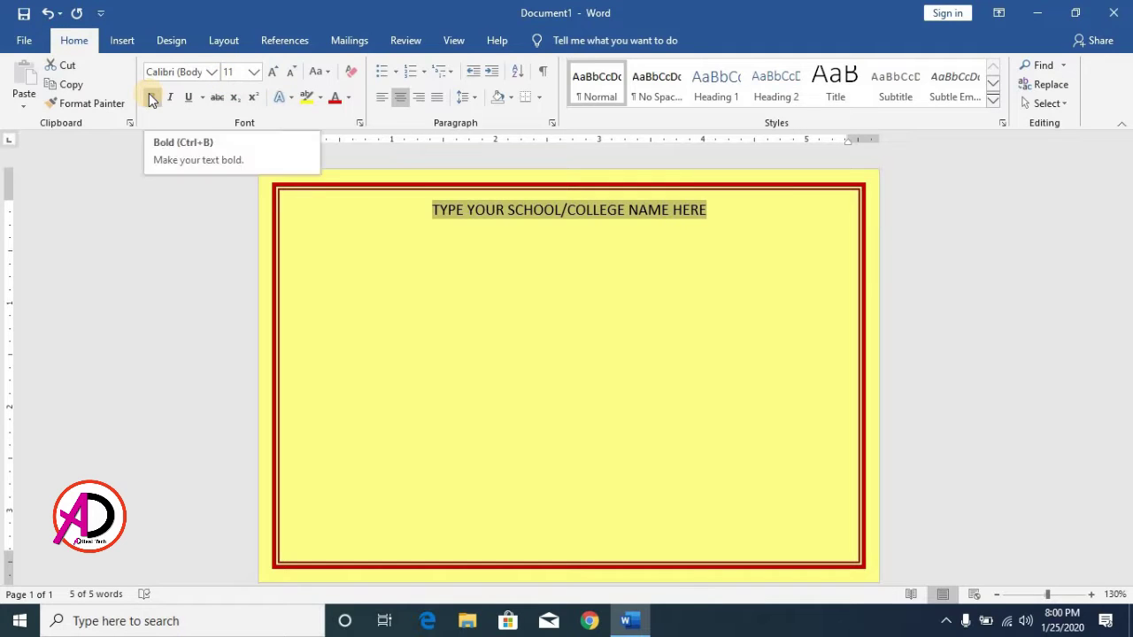
left_click(151, 97)
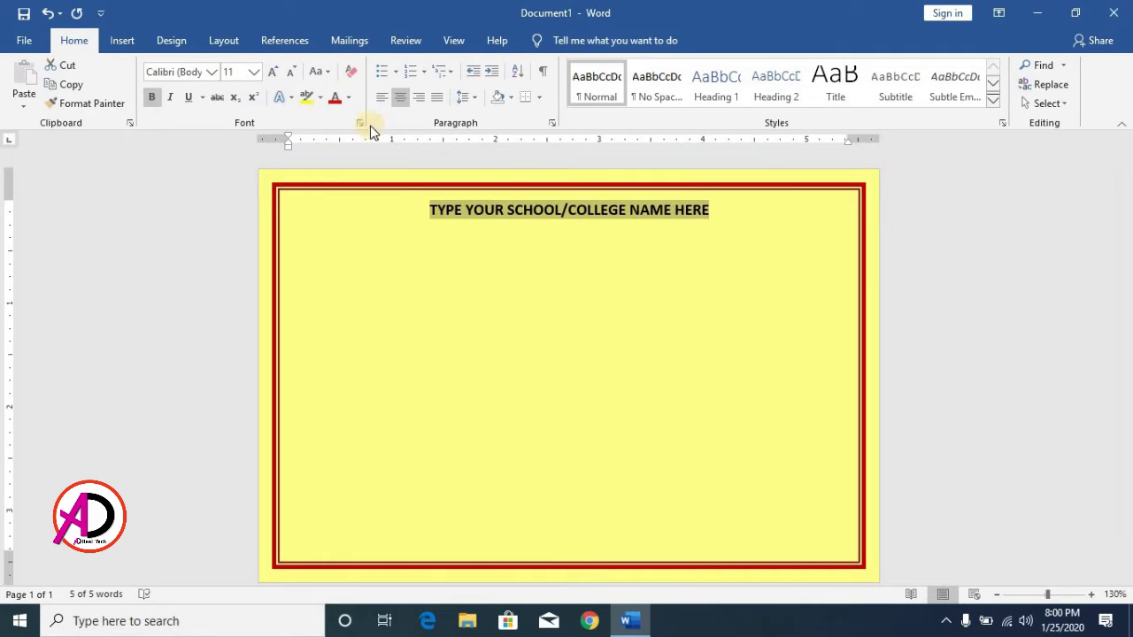
left_click(275, 76)
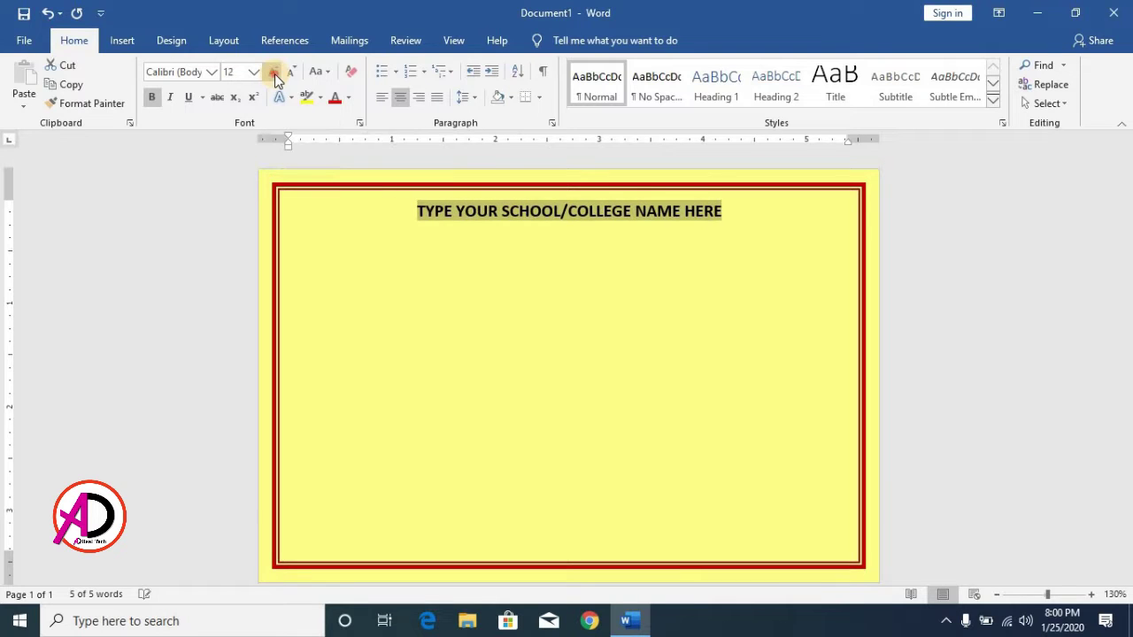
left_click(274, 76)
left_click(274, 76)
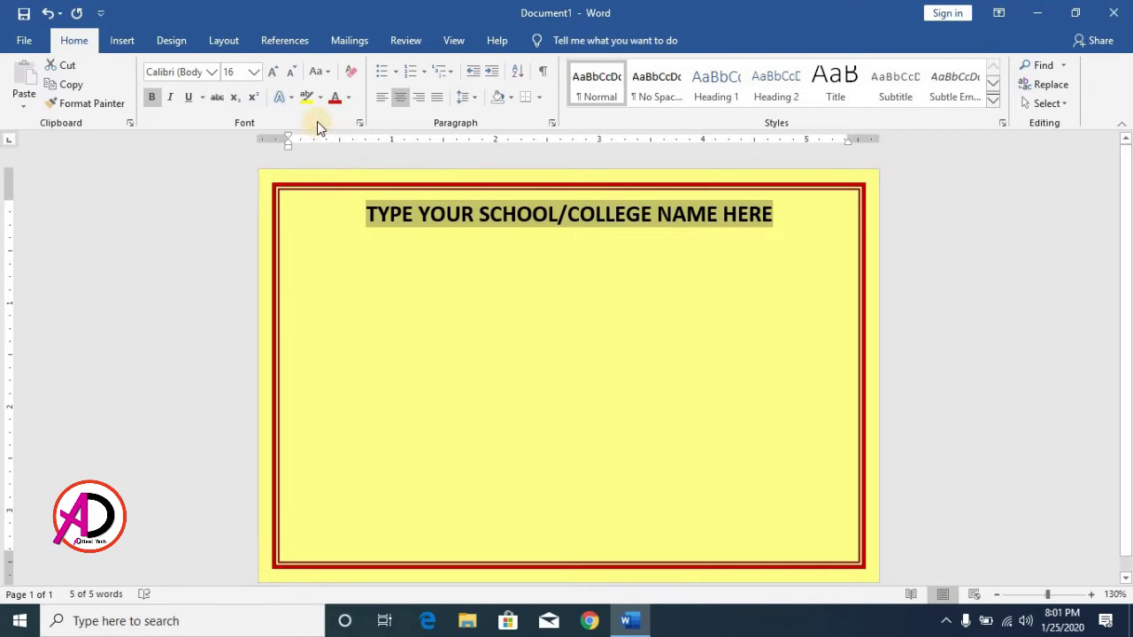
Step: Color the school/college name heading in standard dark red
left_click(349, 98)
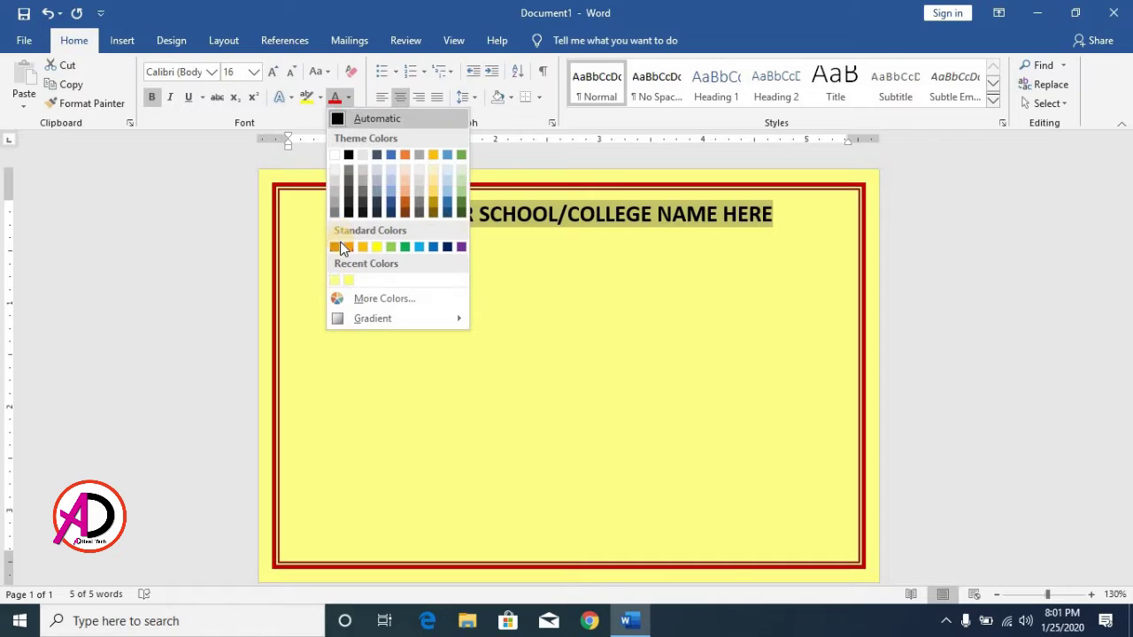
left_click(337, 246)
left_click(775, 237)
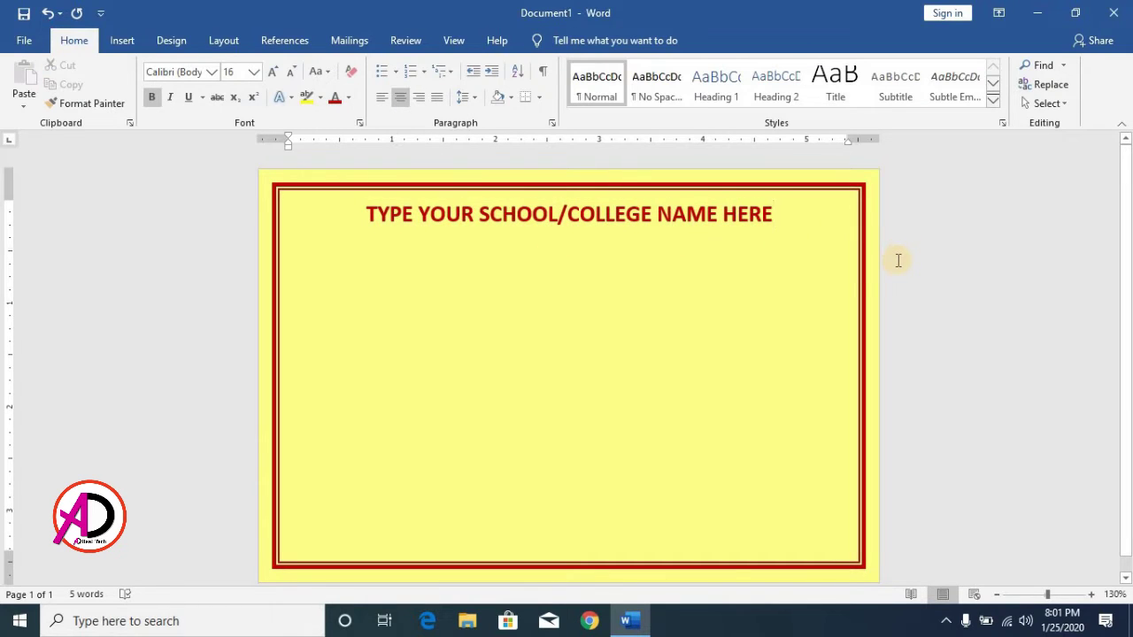
Step: Add a second line below the heading reading "TYPE YOUR ADDRESS HERE"
left_click(645, 284)
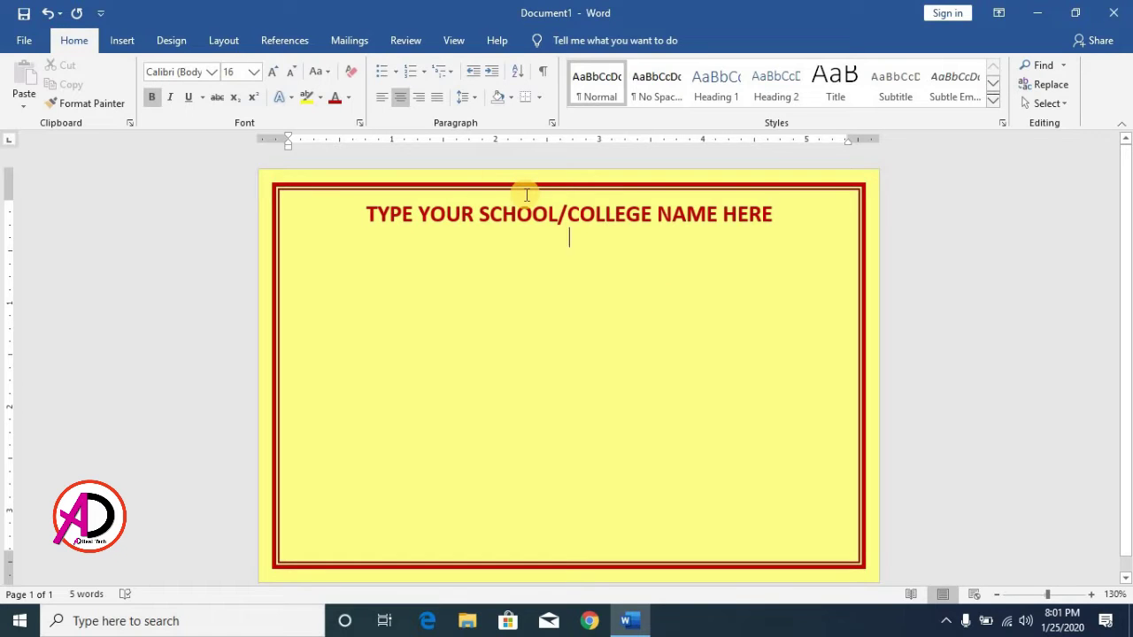
type("tY")
type("TYPE YOUR ")
type("ADDRESS")
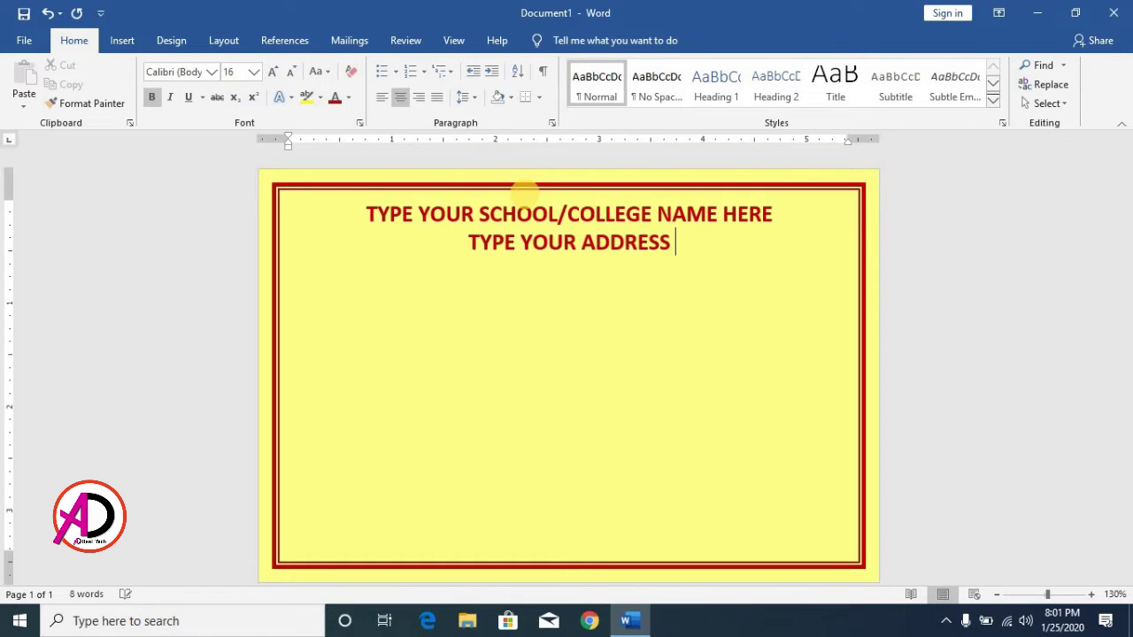
type(" HERE")
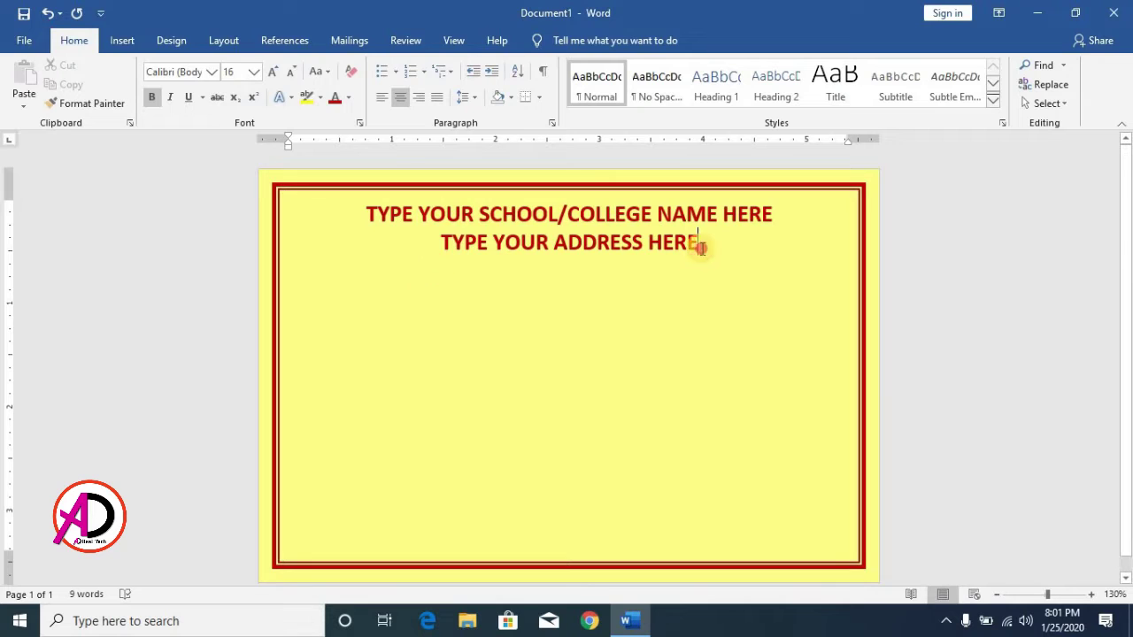
Step: Reduce the address line's font size to 10 pt
triple_click(699, 246)
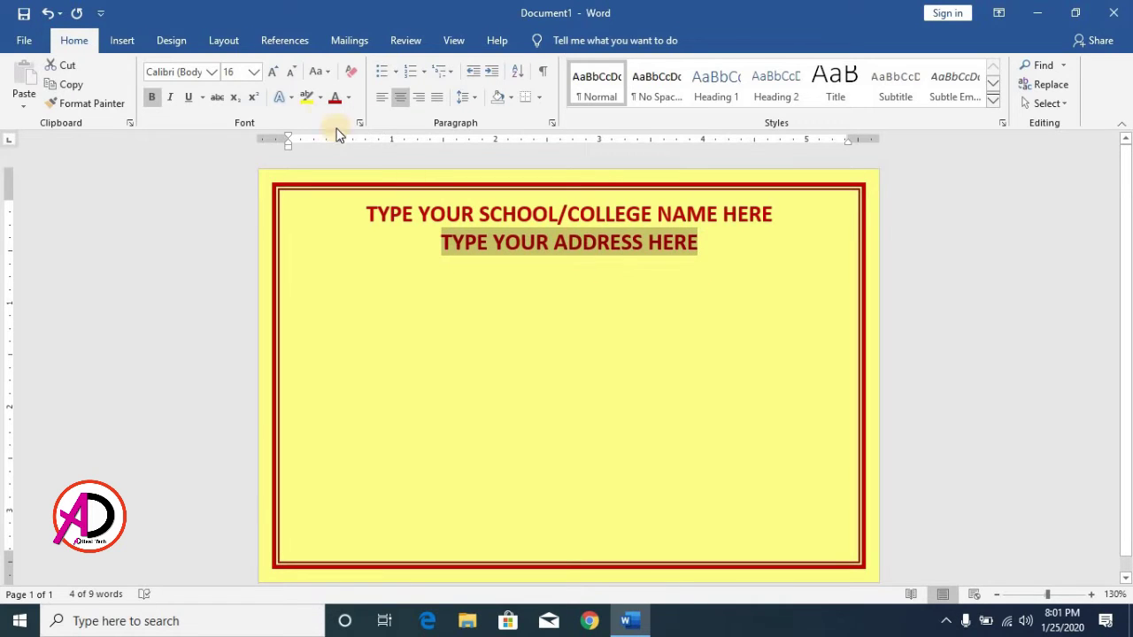
left_click(289, 72)
left_click(290, 71)
left_click(290, 72)
left_click(289, 72)
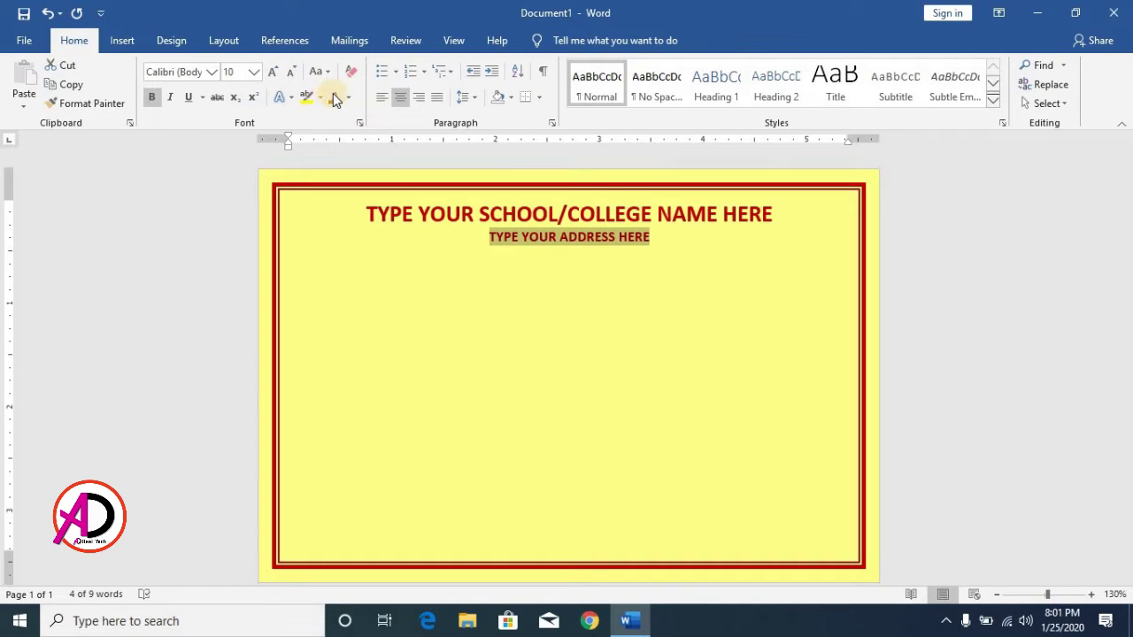
Step: Change the address line to sentence case
left_click(319, 71)
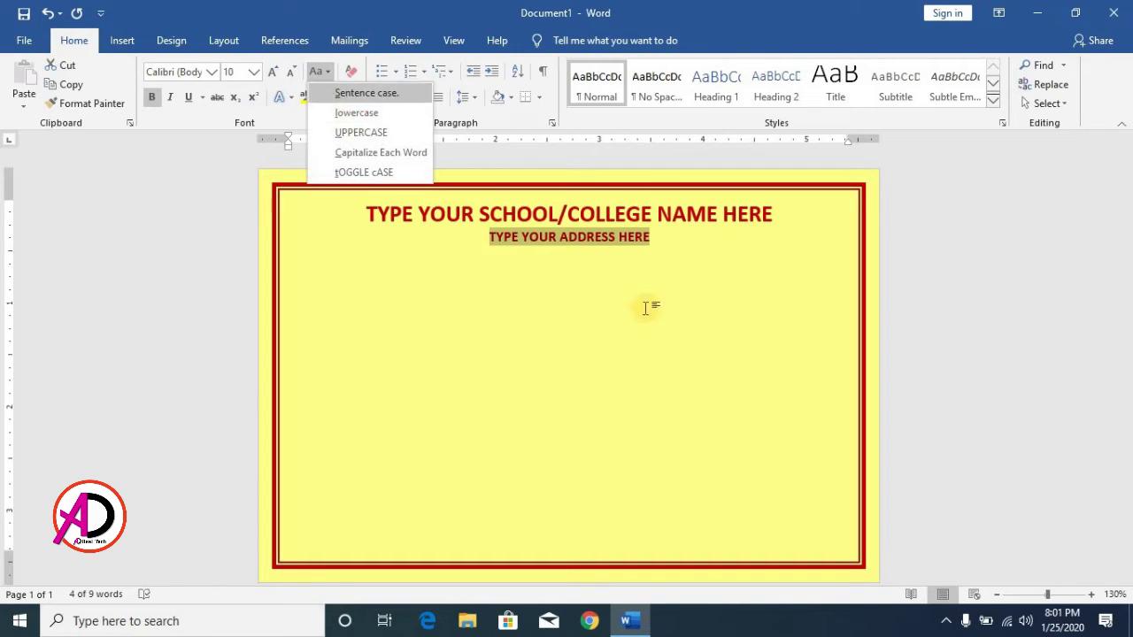
key("Return")
left_click(647, 252)
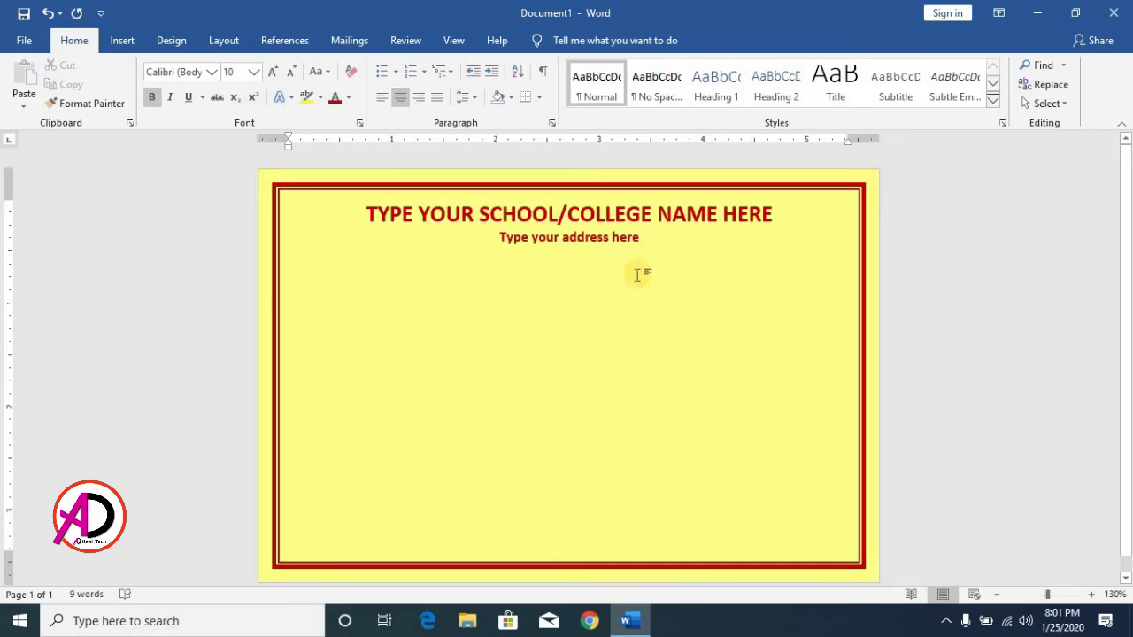
Step: Capitalize each word of the address line and start a new line below it
triple_click(629, 239)
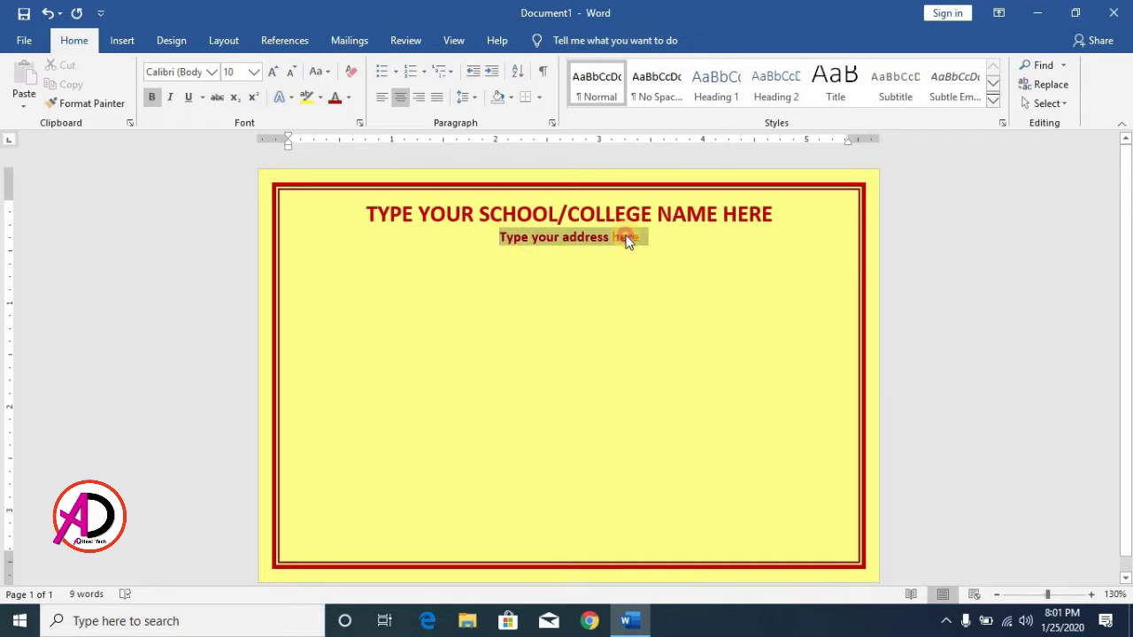
key("alt+h")
key("7")
key("Up")
key("Return")
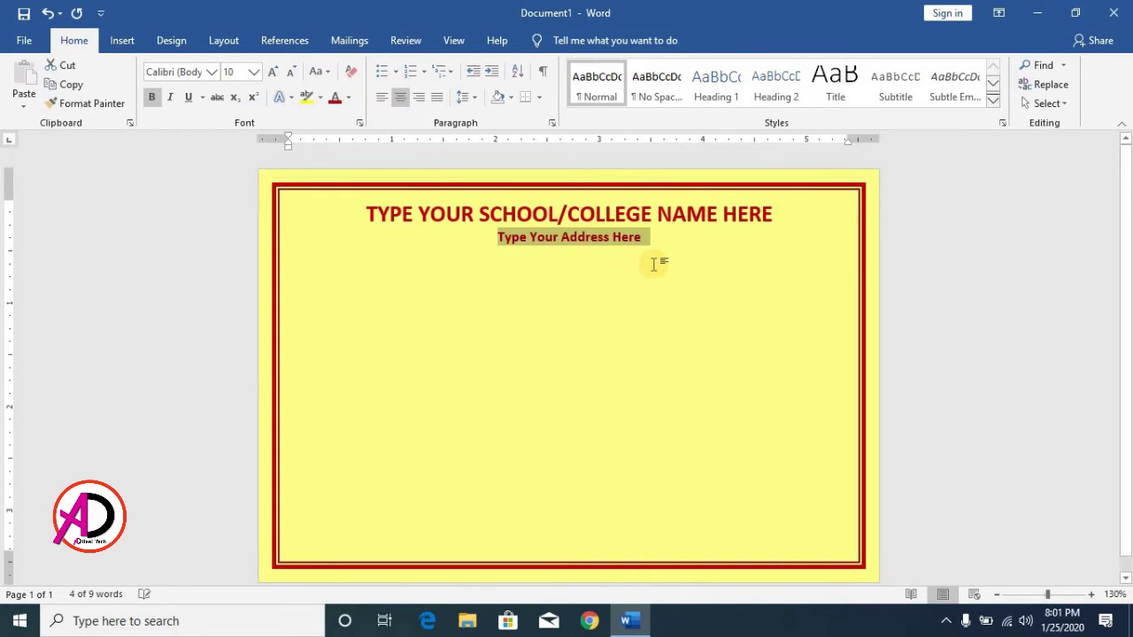
key("Right")
key("Return")
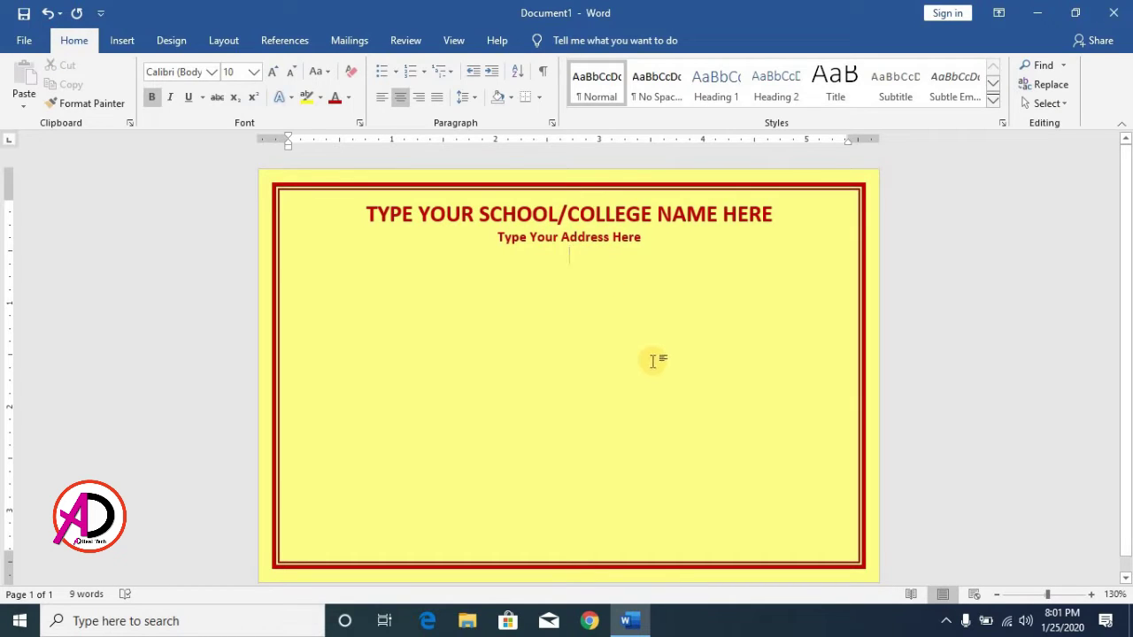
Step: Draw a rounded rectangle about 1.61 by 0.35 inches centered below the address line and increase its corner rounding
left_click(124, 41)
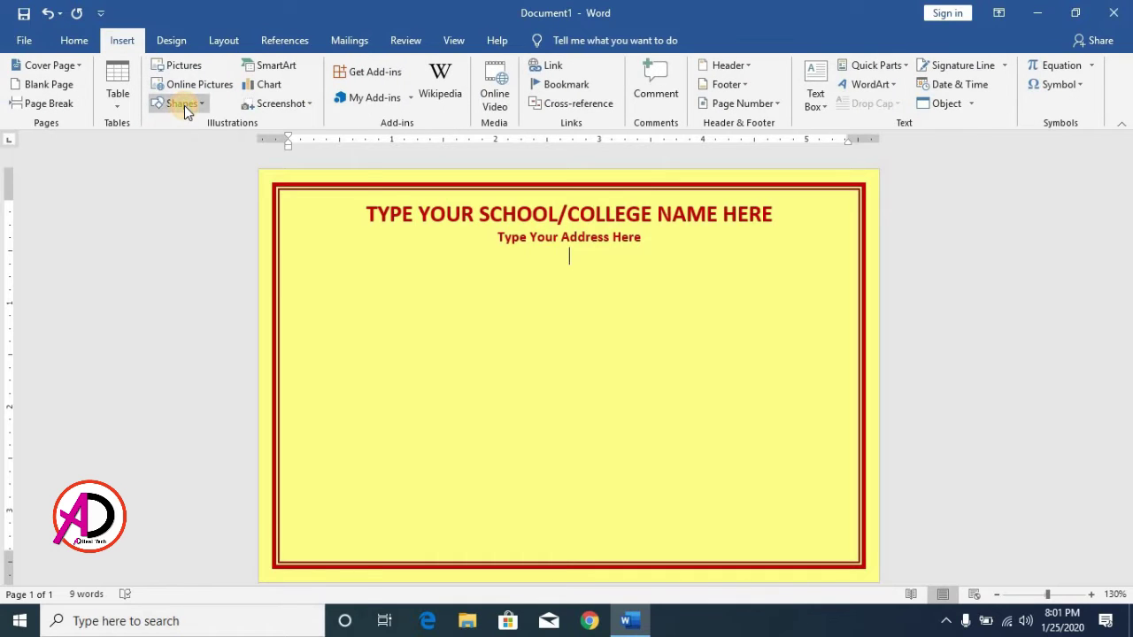
left_click(183, 103)
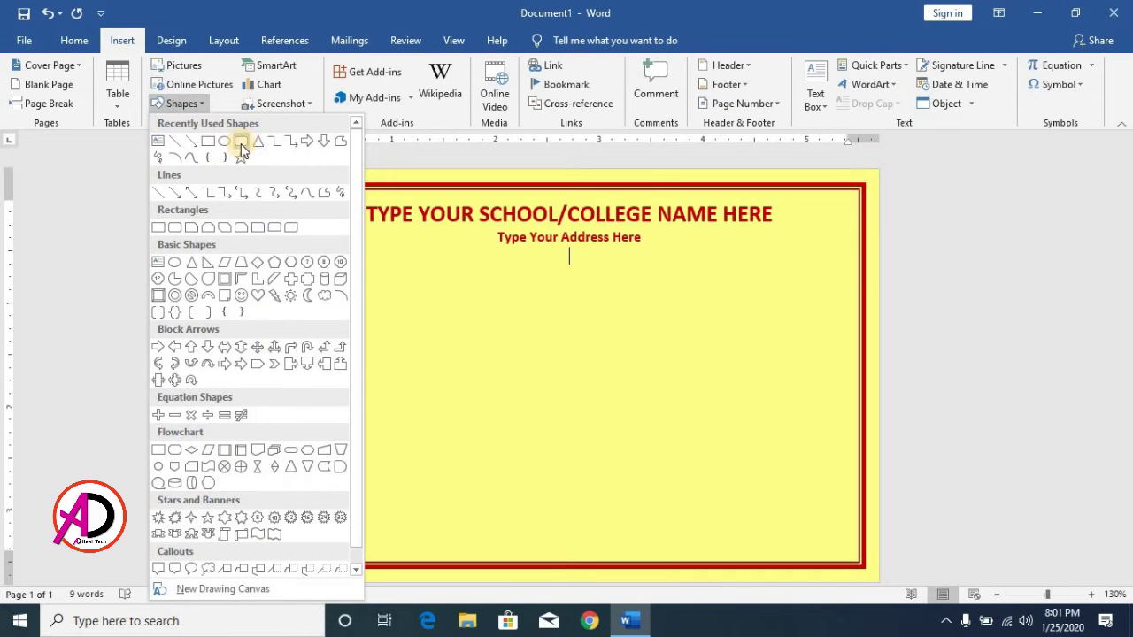
left_click(241, 144)
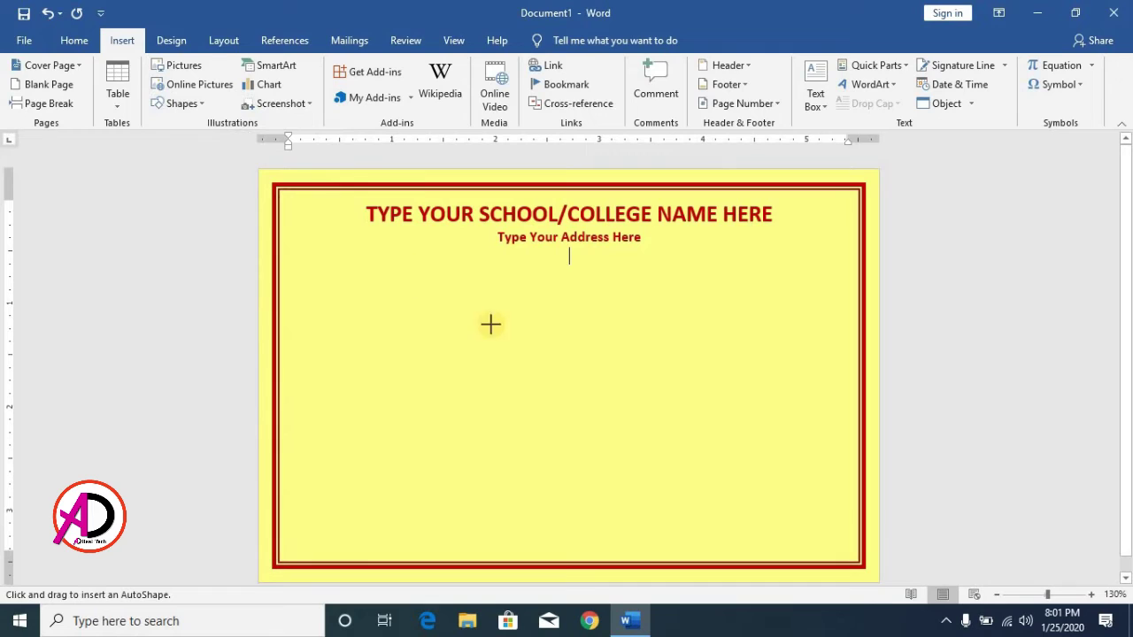
mouse_move(492, 250)
left_mouse_down()
mouse_move(608, 289)
mouse_move(667, 291)
mouse_move(617, 274)
left_mouse_up()
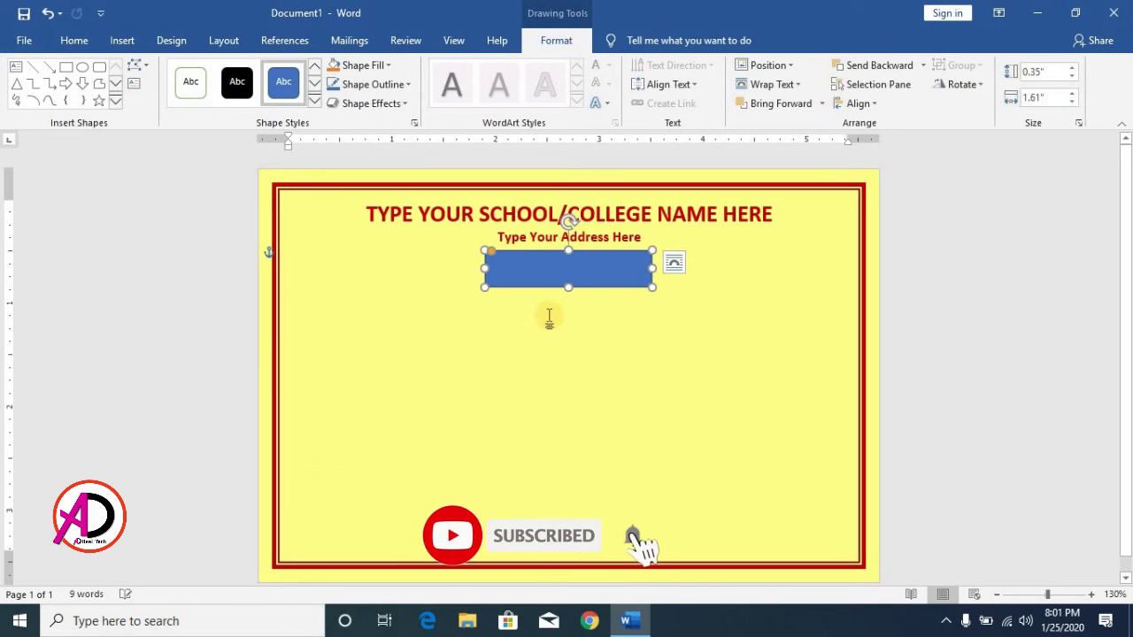
left_click(498, 255)
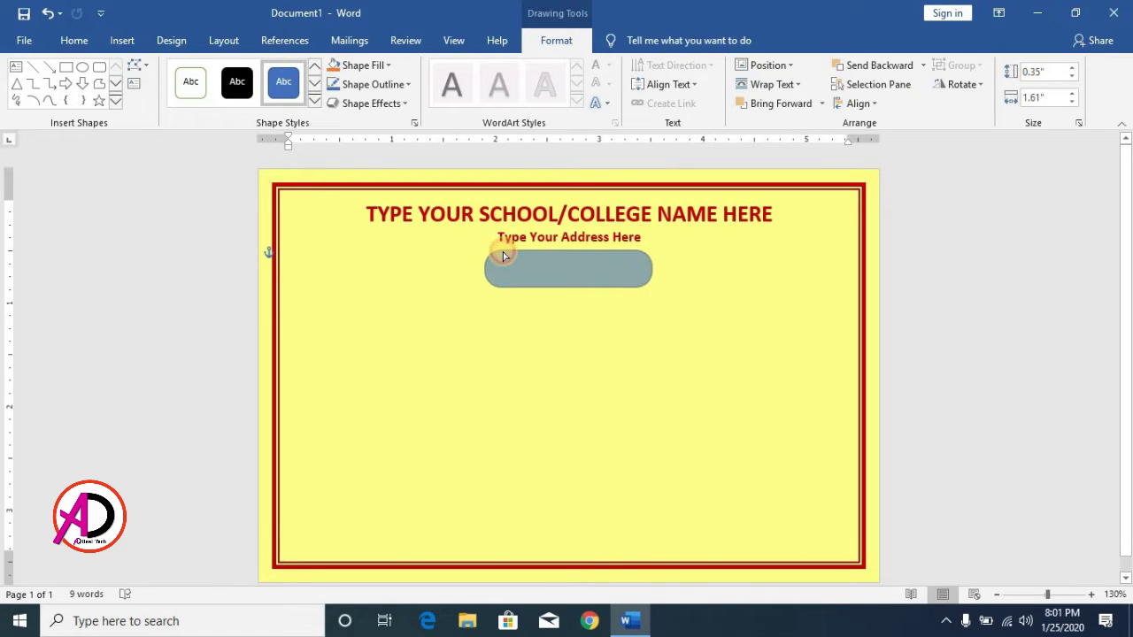
left_click(612, 275)
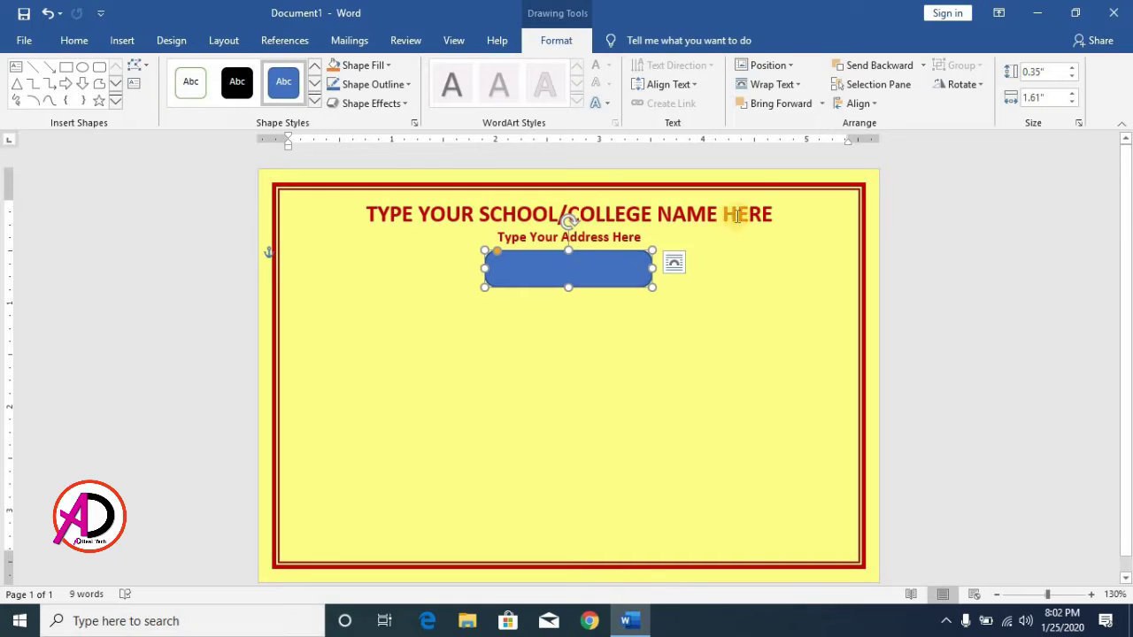
Step: Remove the fill from the rounded rectangle
left_click(370, 67)
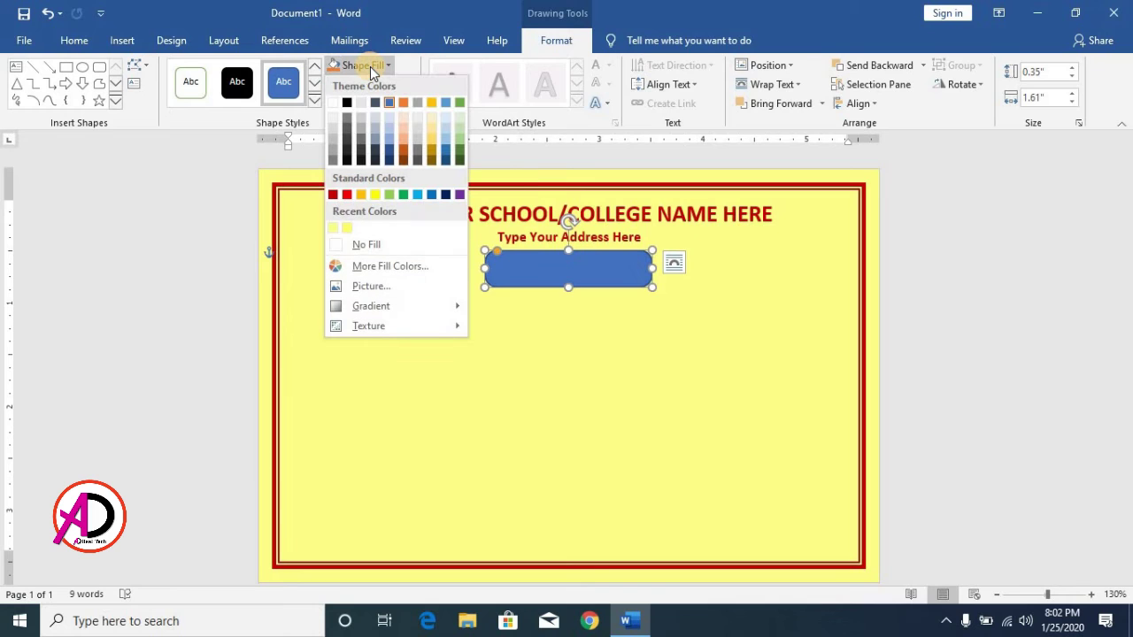
left_click(359, 244)
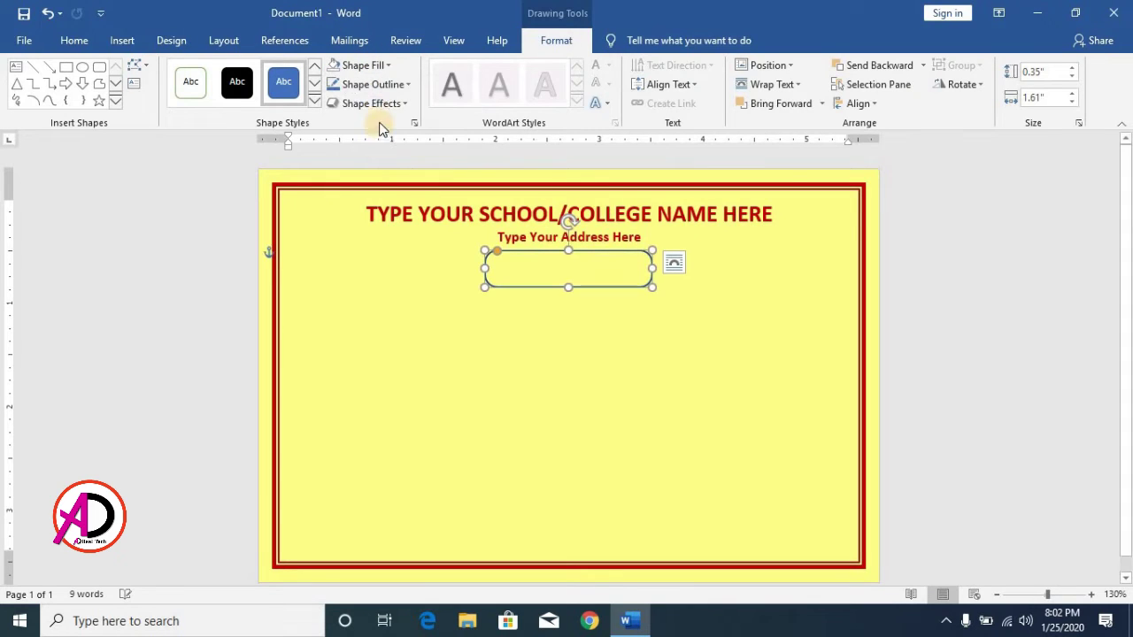
Step: Set the rounded rectangle's outline color to dark red and deselect the shape
left_click(366, 84)
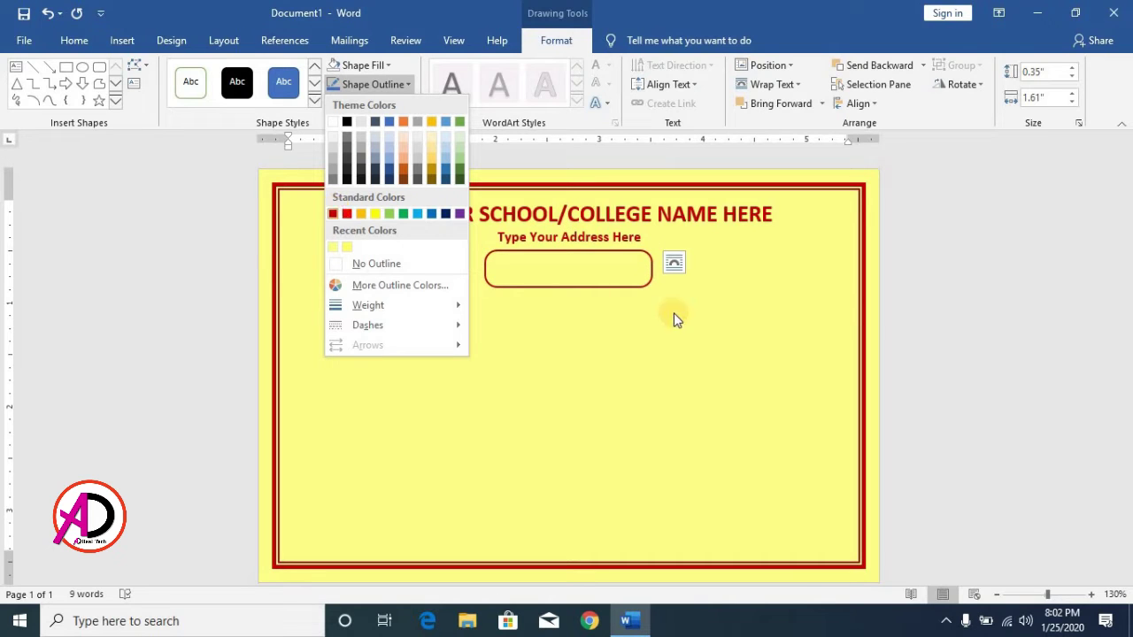
left_click(855, 338)
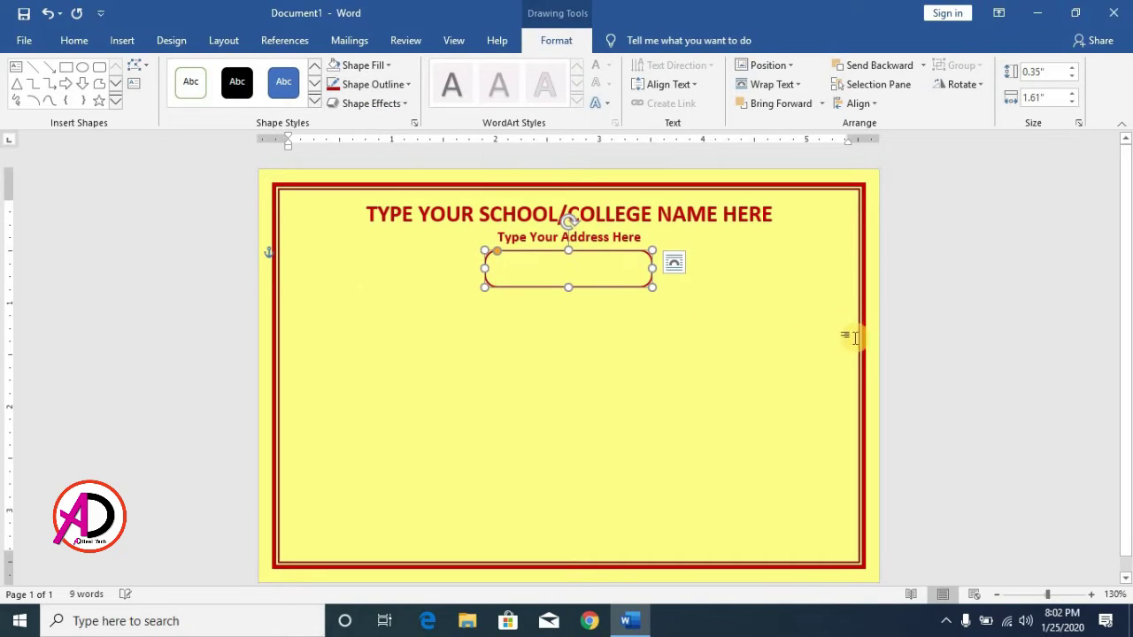
left_click(652, 342)
Step: Insert a black WordArt reading "ADMIT CARD" in the empty area below the rounded rectangle
scroll(627, 321, "up", 5)
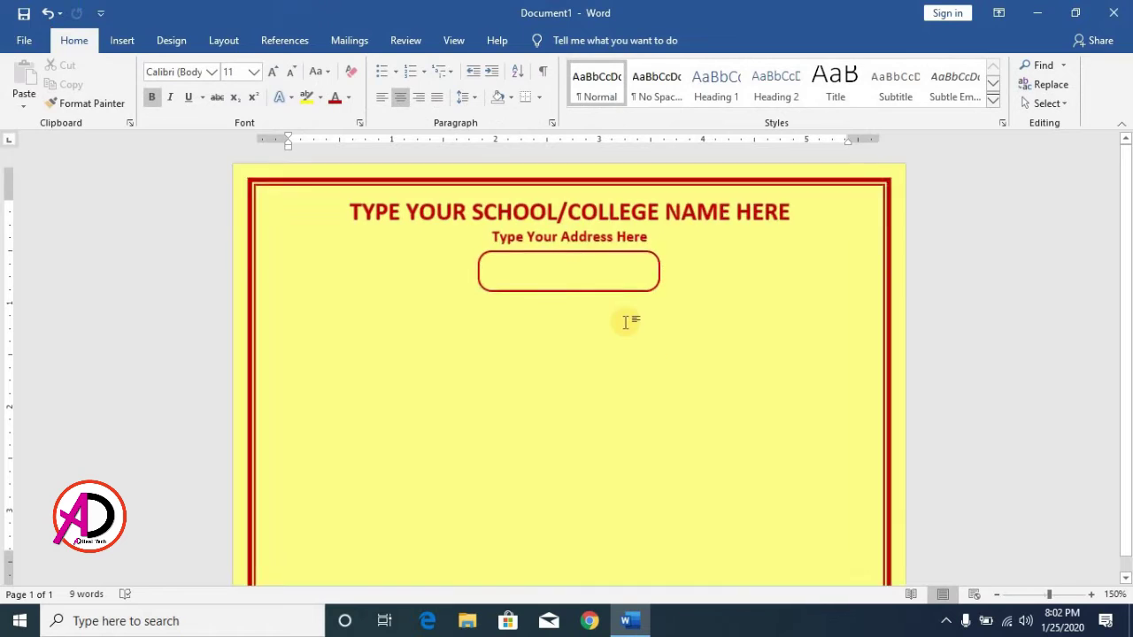
scroll(575, 336, "down", 3)
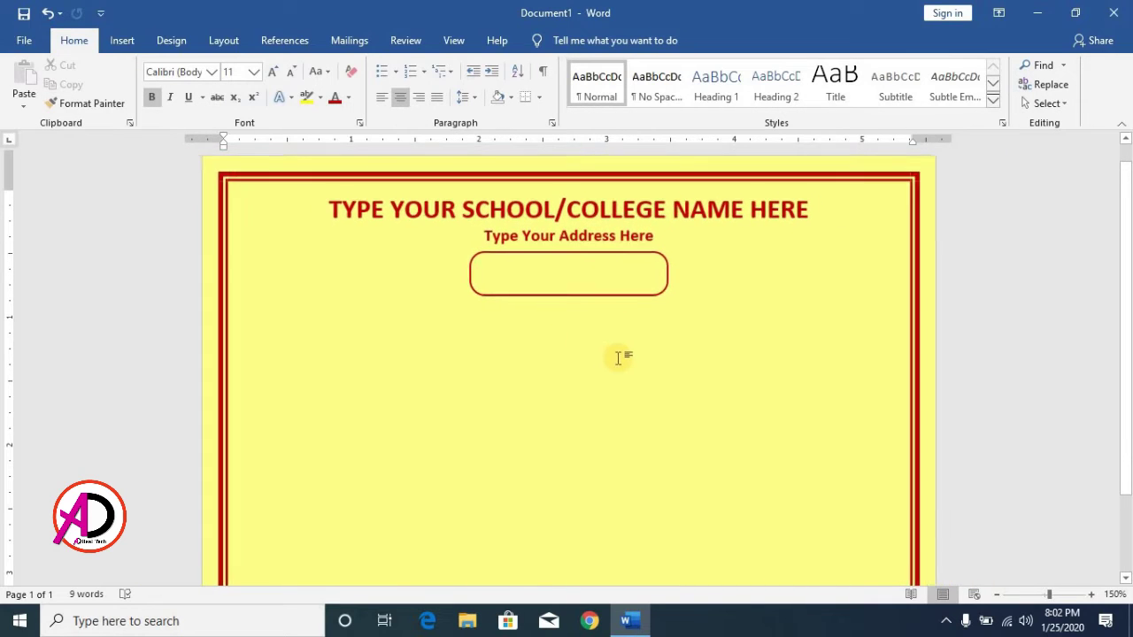
scroll(514, 308, "down", 2)
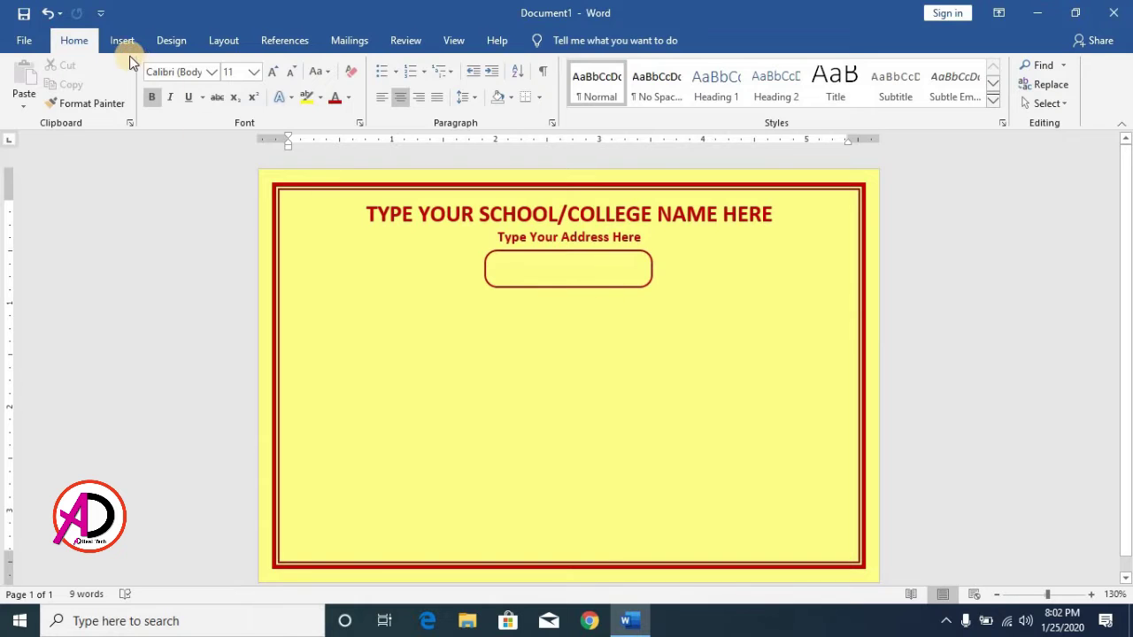
scroll(536, 95, "down", 1)
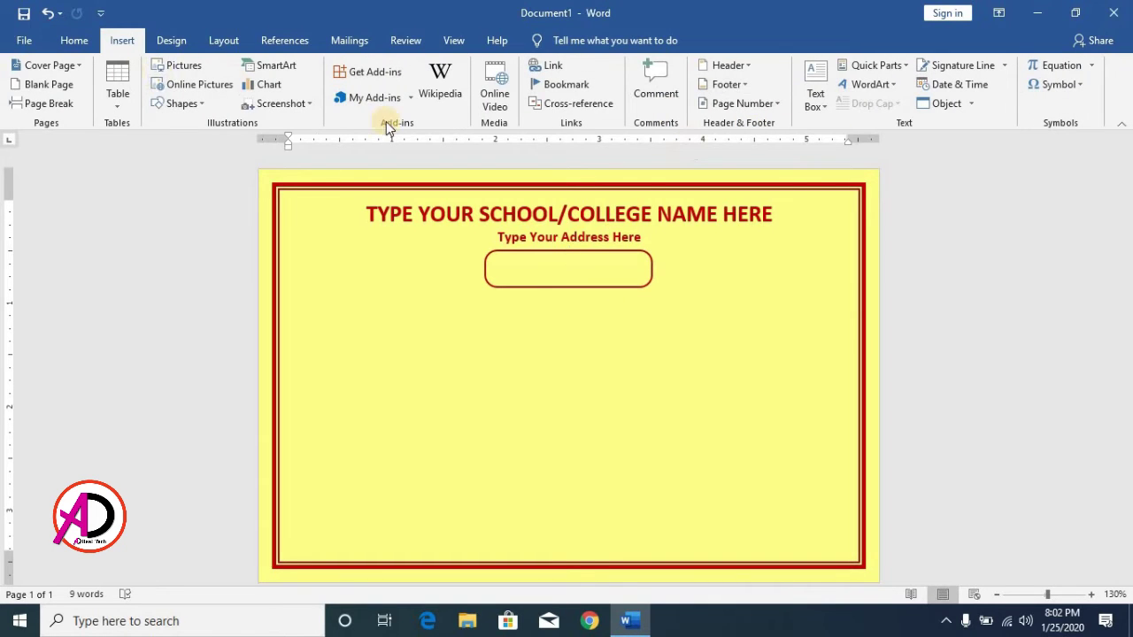
left_click(866, 84)
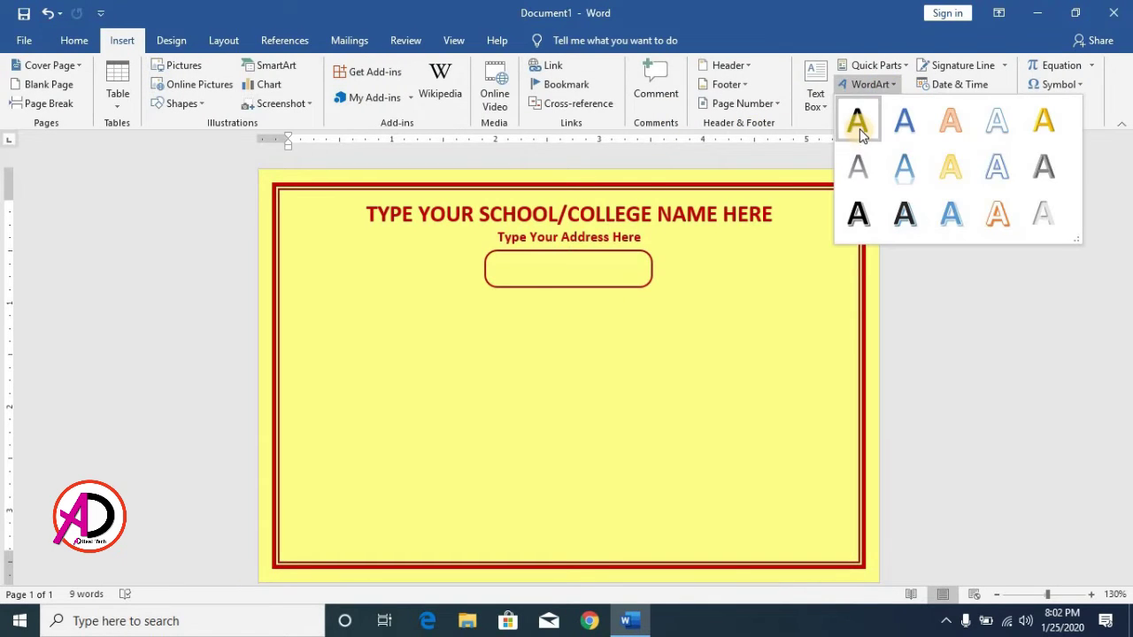
left_click(858, 131)
left_click_drag(537, 316, 558, 375)
triple_click(567, 376)
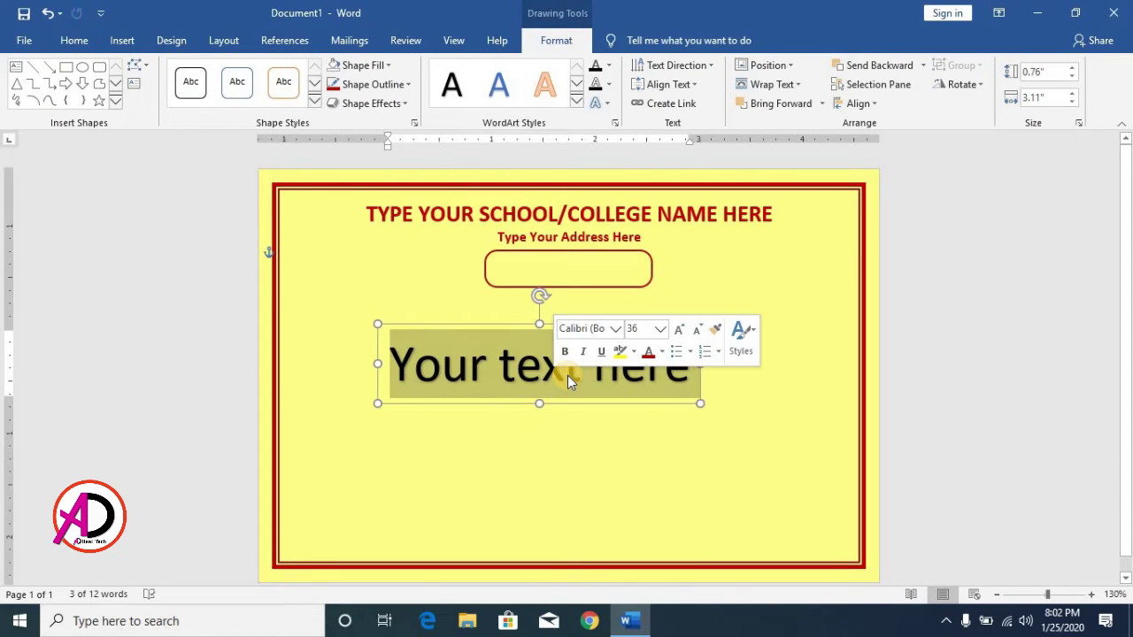
type("ADMIT")
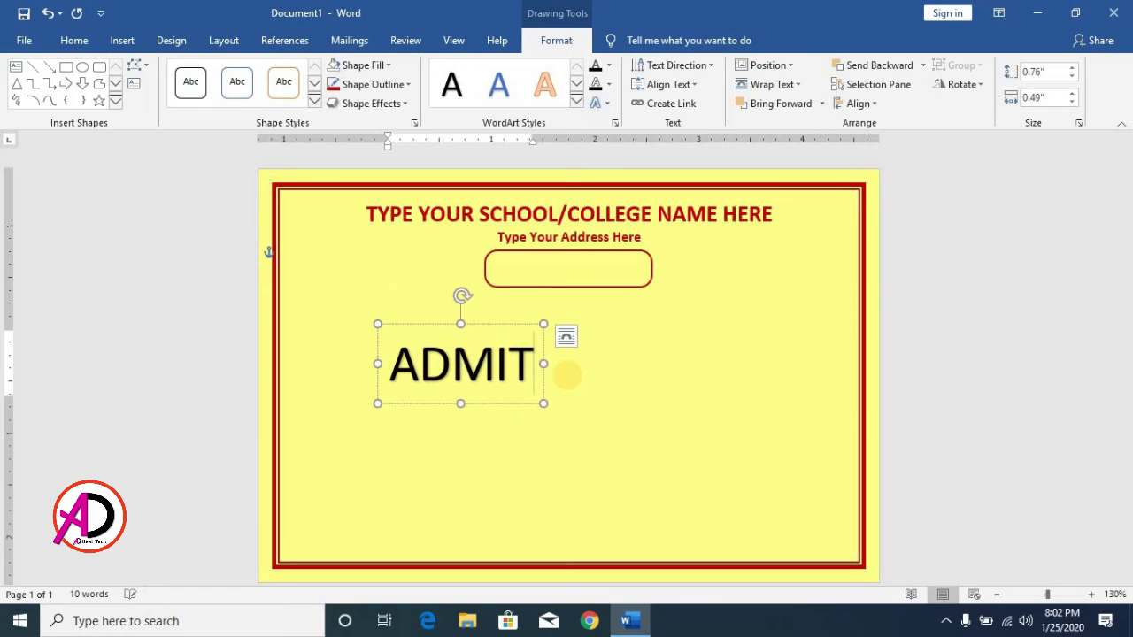
type(" CARD")
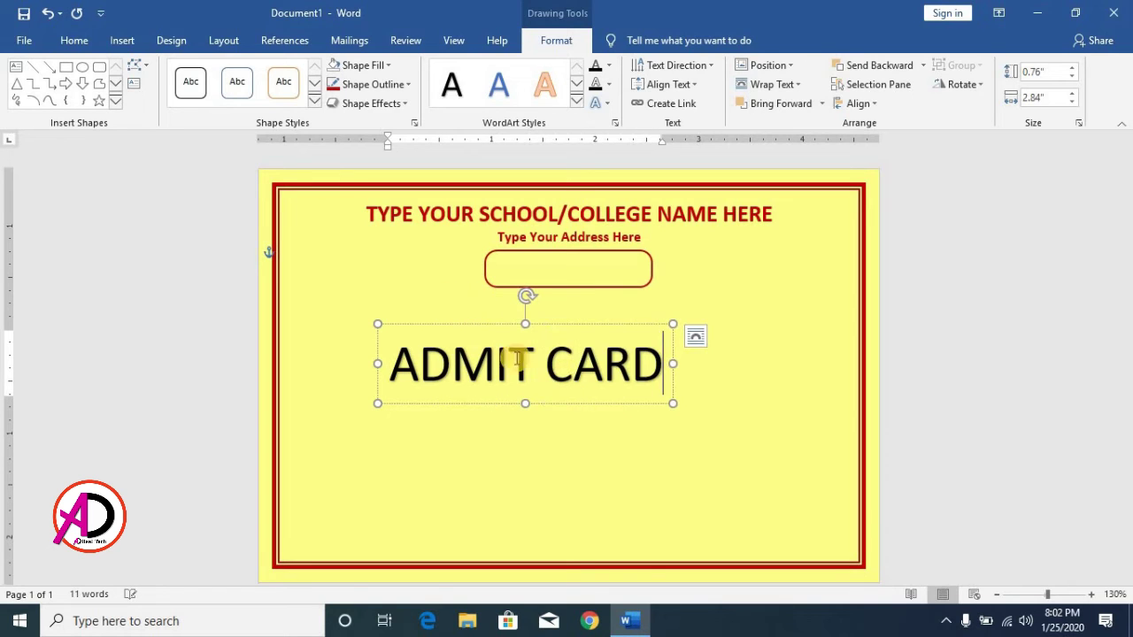
Step: Make the ADMIT CARD WordArt text bold and reduce its font size to 24
key("ctrl+a")
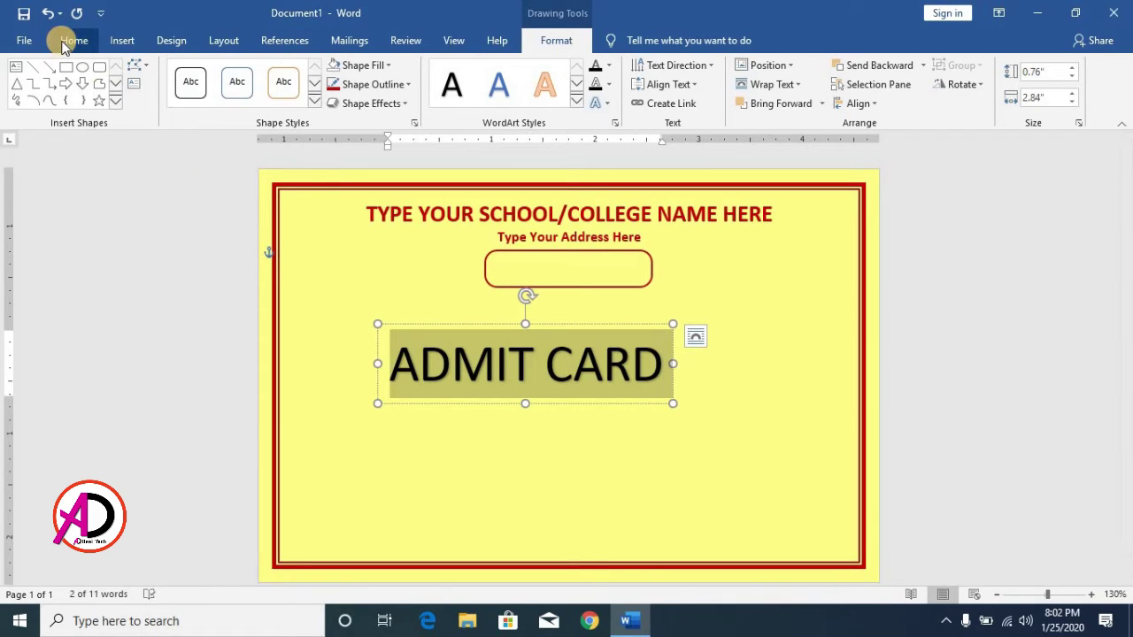
left_click(64, 43)
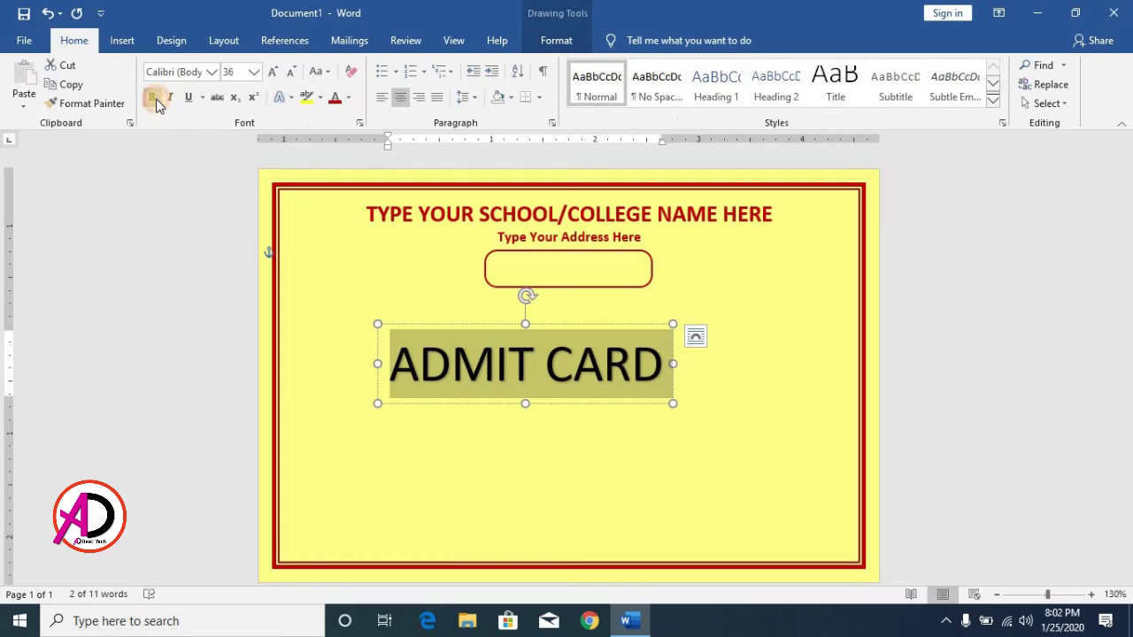
left_click(154, 99)
left_click(290, 72)
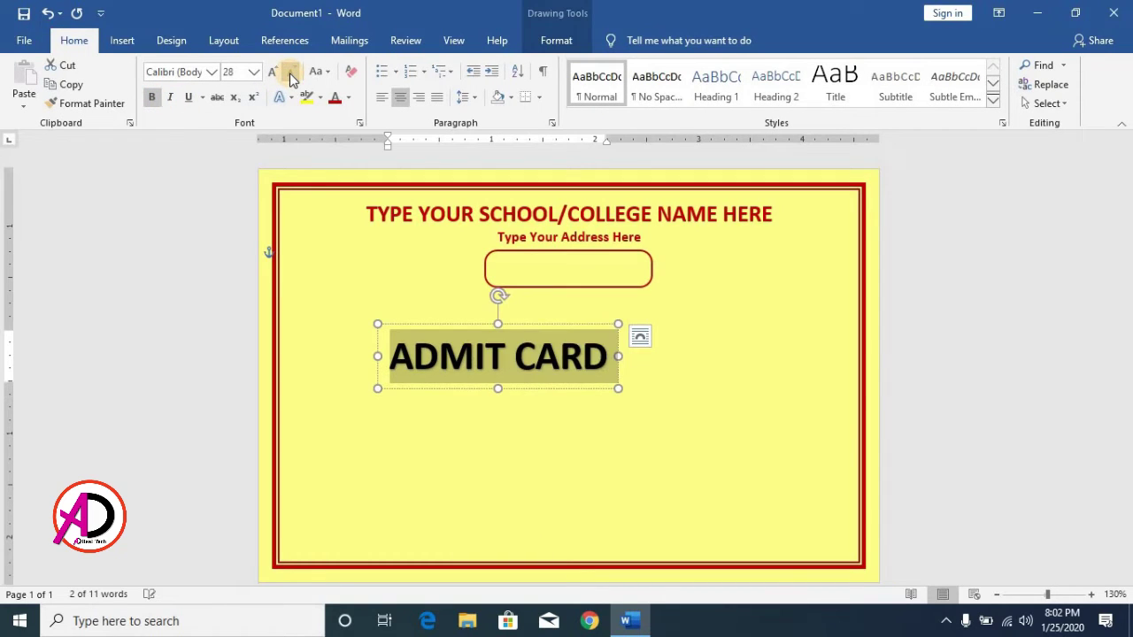
left_click(290, 72)
left_click(289, 73)
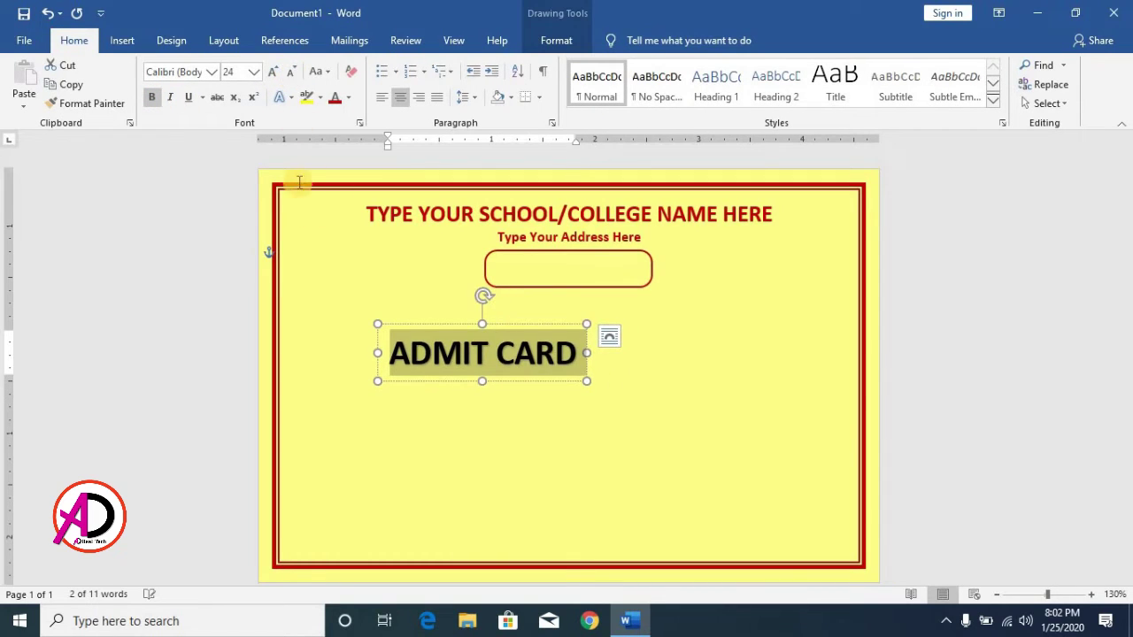
Step: Move the ADMIT CARD WordArt onto the rounded rectangle, reduce its font size to 20 and center it inside the box
left_click_drag(523, 317, 584, 248)
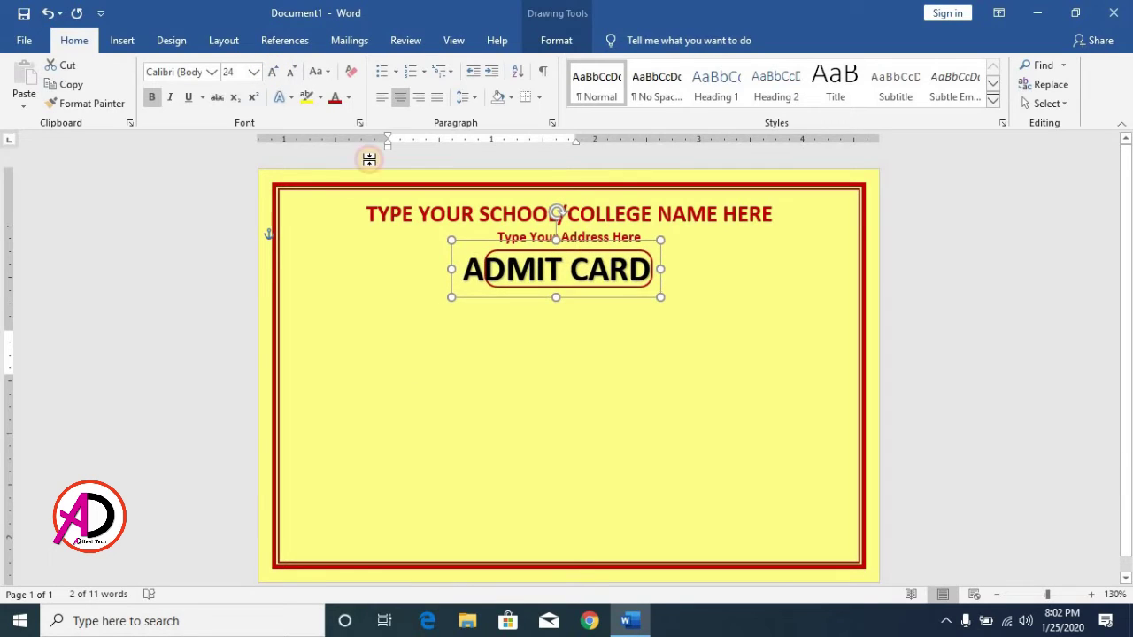
left_click(293, 73)
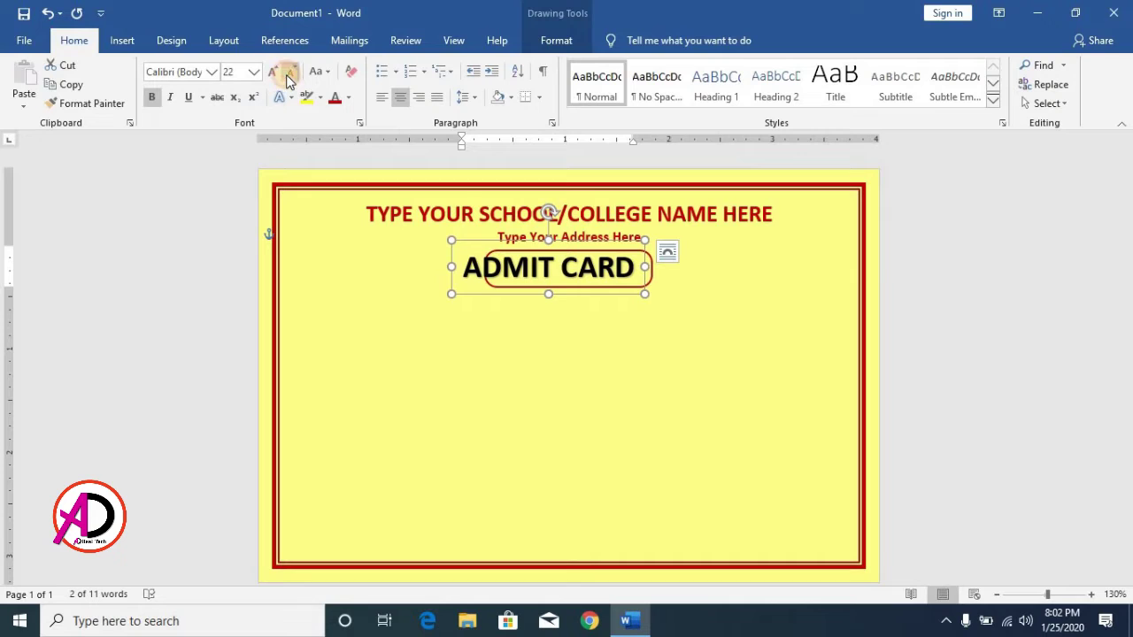
left_click(288, 79)
left_click_drag(585, 241, 611, 242)
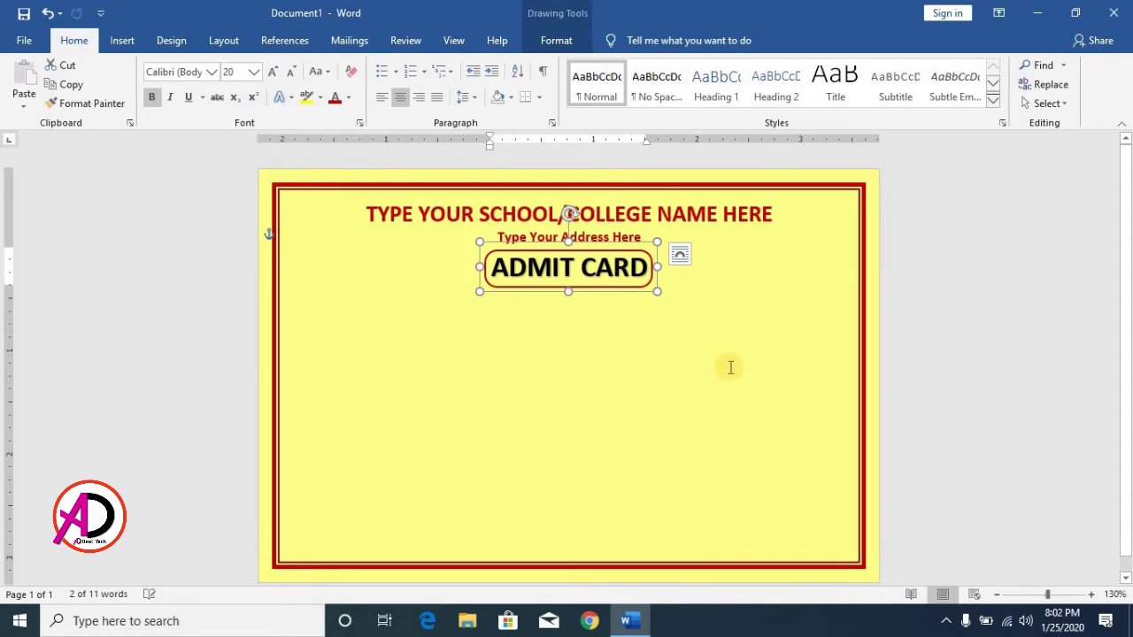
key("ctrl+z")
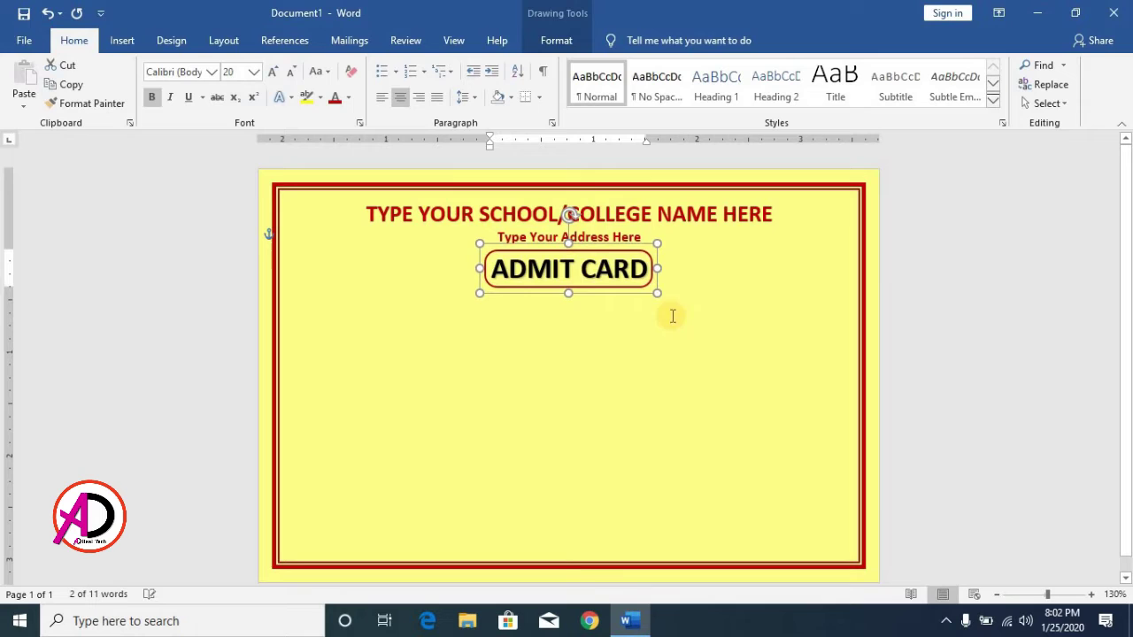
Step: Change the ADMIT CARD text color to dark red and deselect the WordArt
left_click(351, 99)
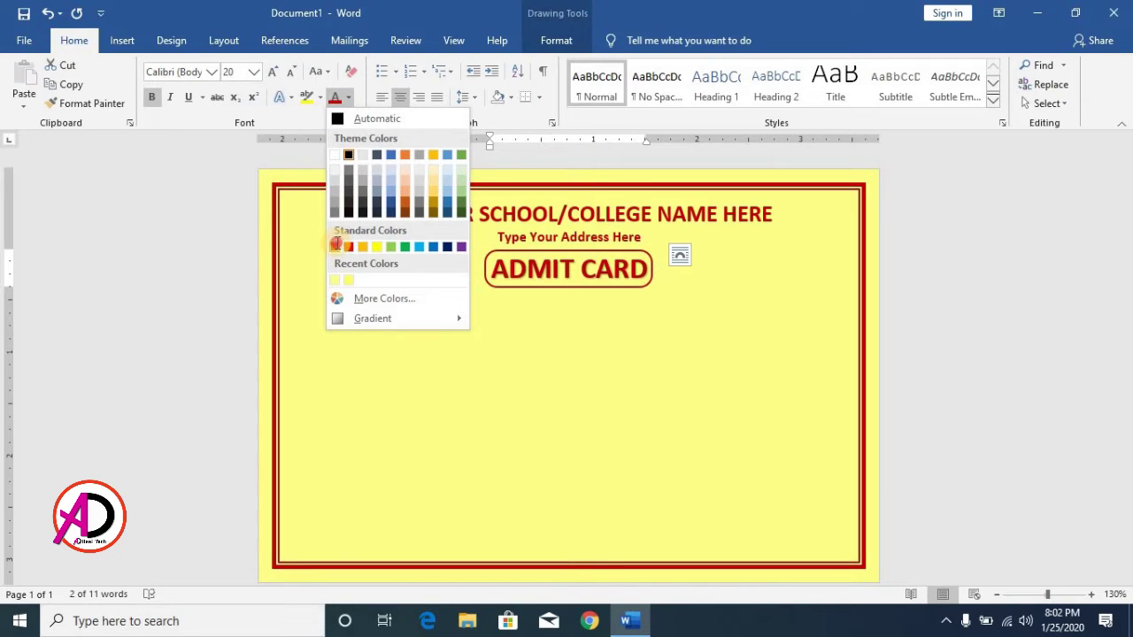
key("Escape")
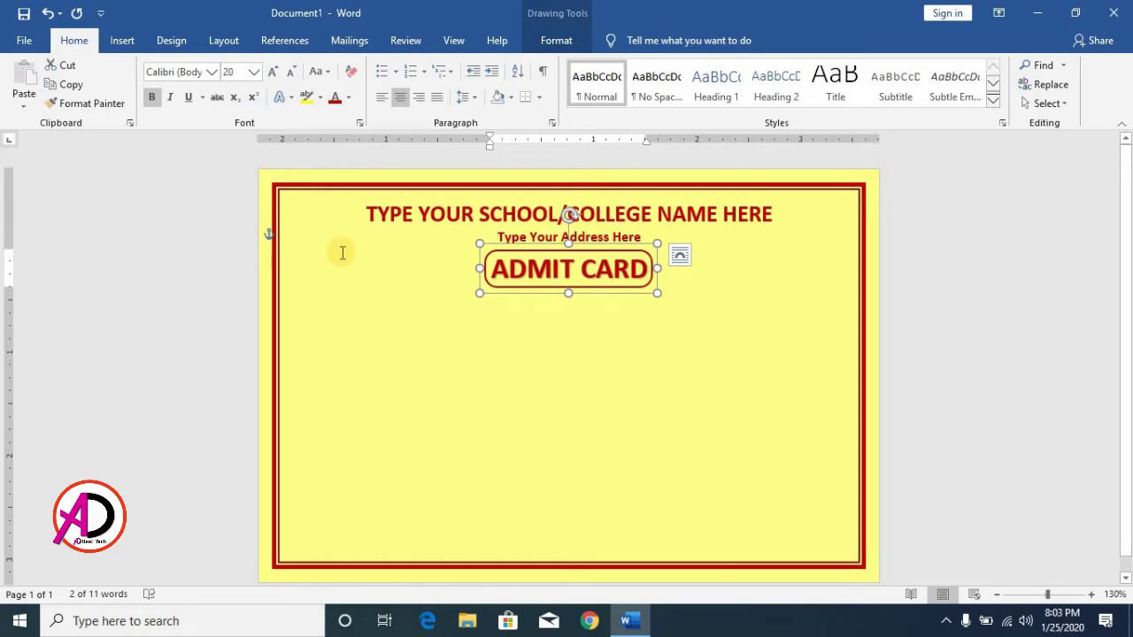
left_click(954, 352)
Step: Place the text cursor on an empty line below the ADMIT CARD box, with bold on and centered alignment
scroll(953, 355, "up", 13, "ctrl")
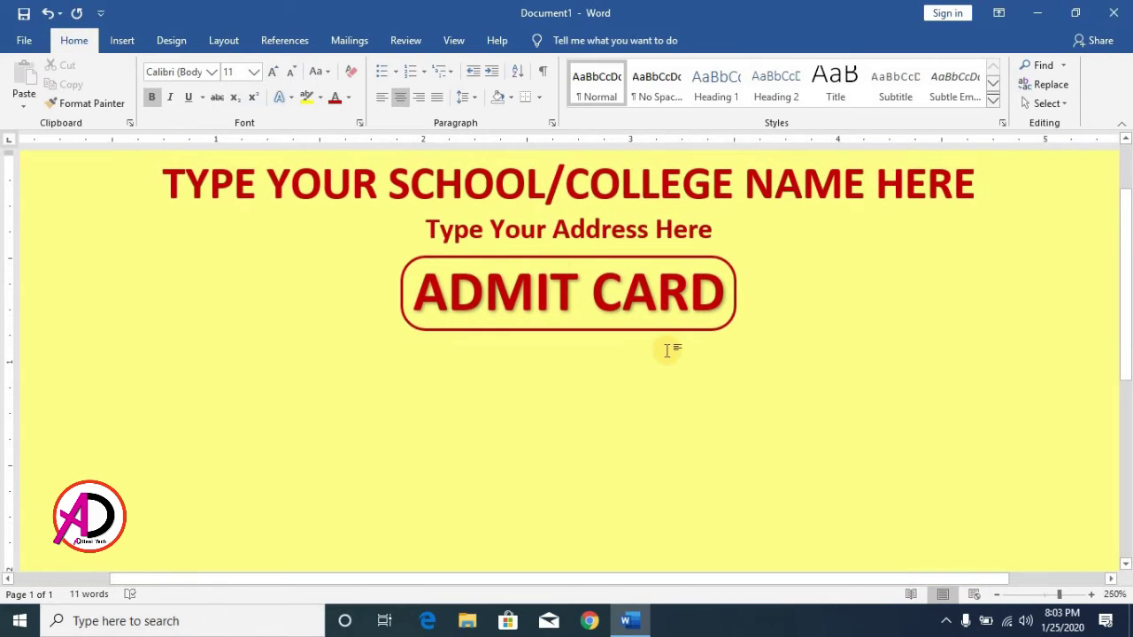
scroll(671, 354, "down", 6, "ctrl")
scroll(671, 363, "down", 9, "ctrl")
scroll(384, 309, "up", 2, "ctrl")
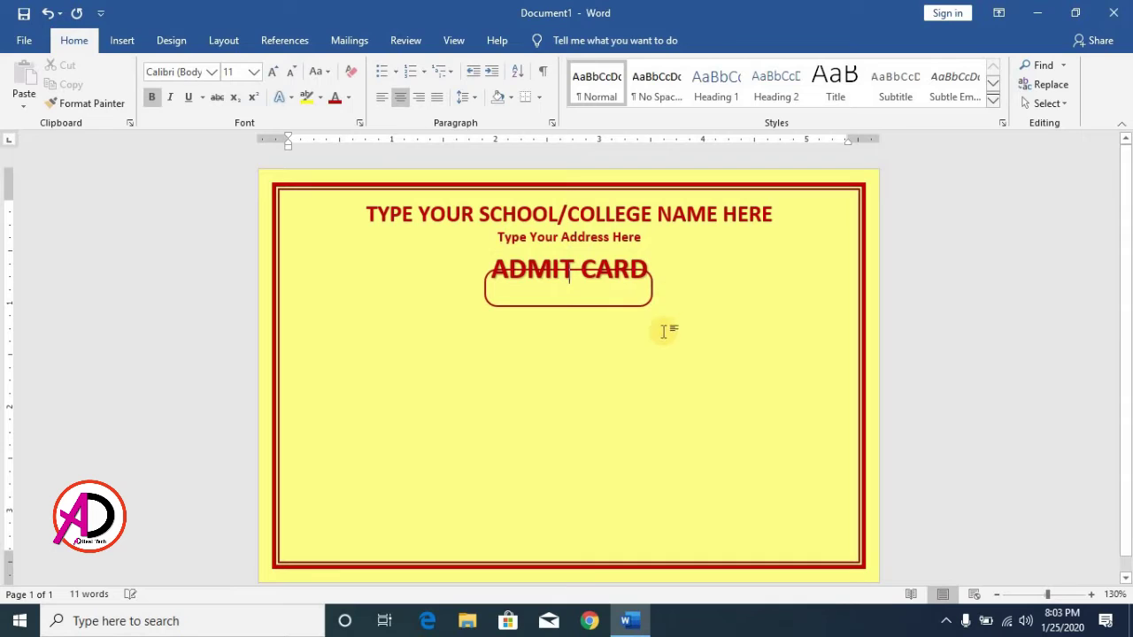
left_click(590, 341)
key("ctrl+l")
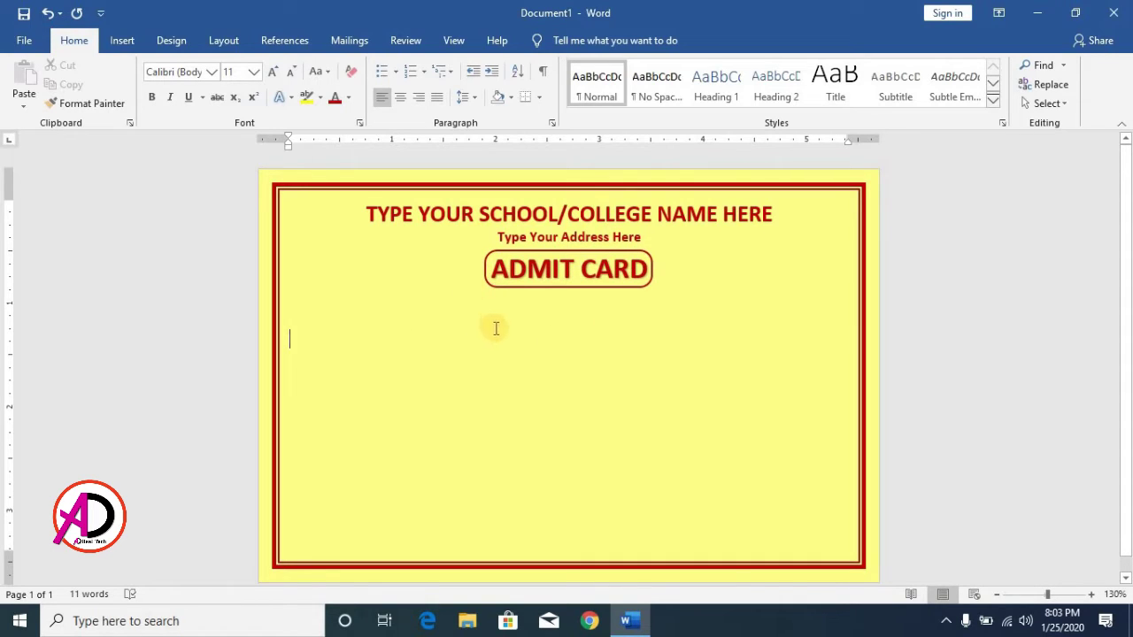
key("ctrl+b")
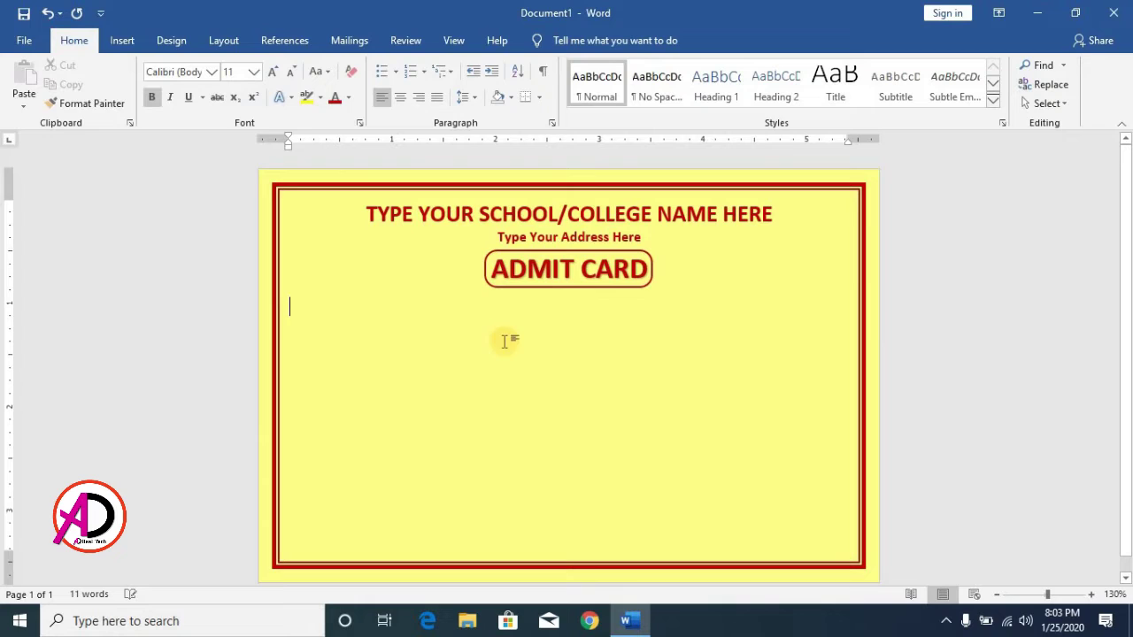
left_click(407, 108)
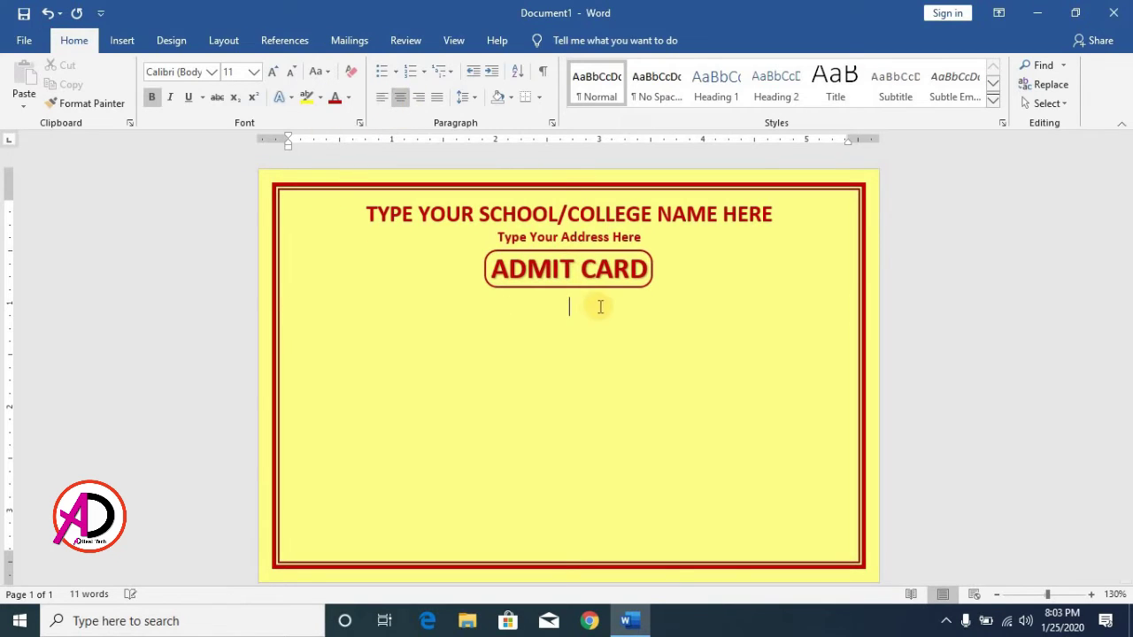
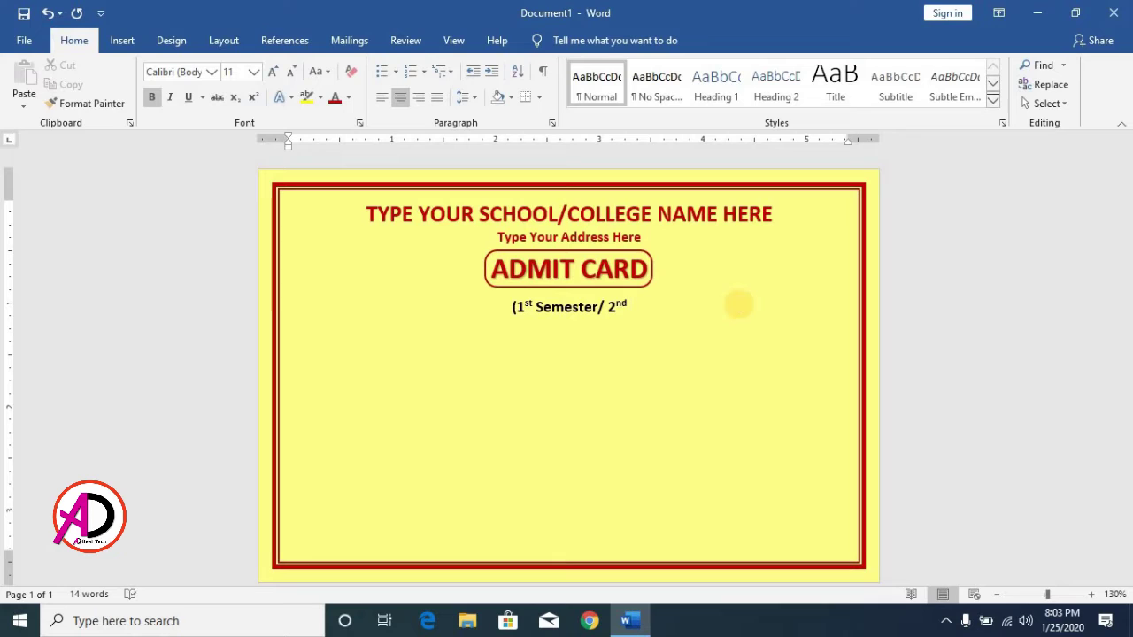
Step: Complete the line below the ADMIT CARD box so it reads "(1st Semester/ 2nd Semester/ Supplementary/ Preboard)"
type("ster/")
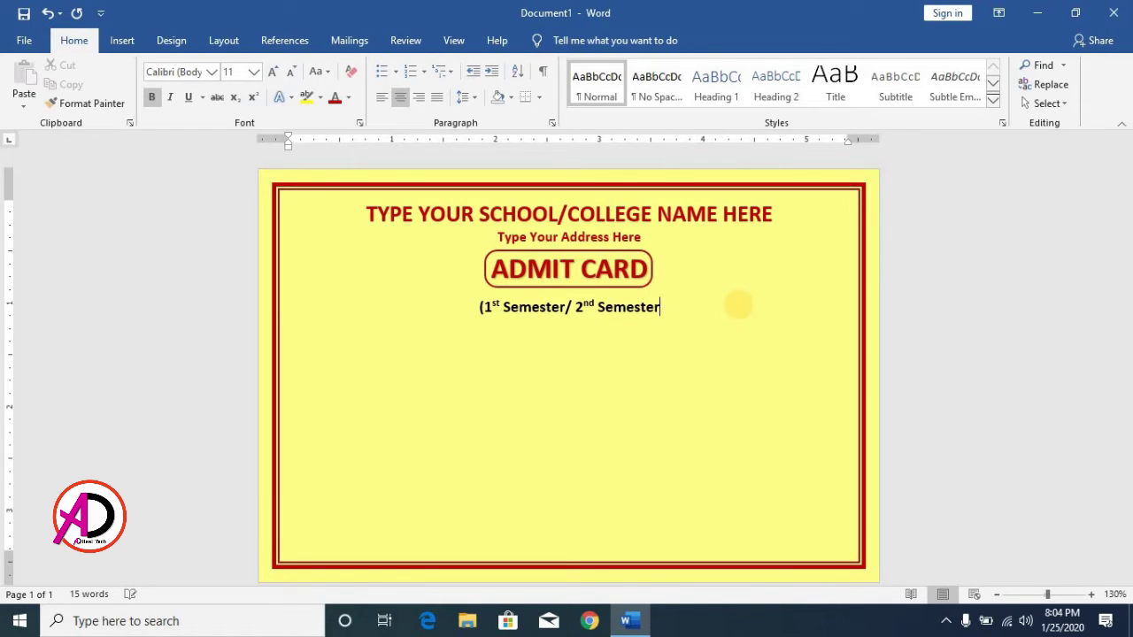
key("BackSpace")
type("/")
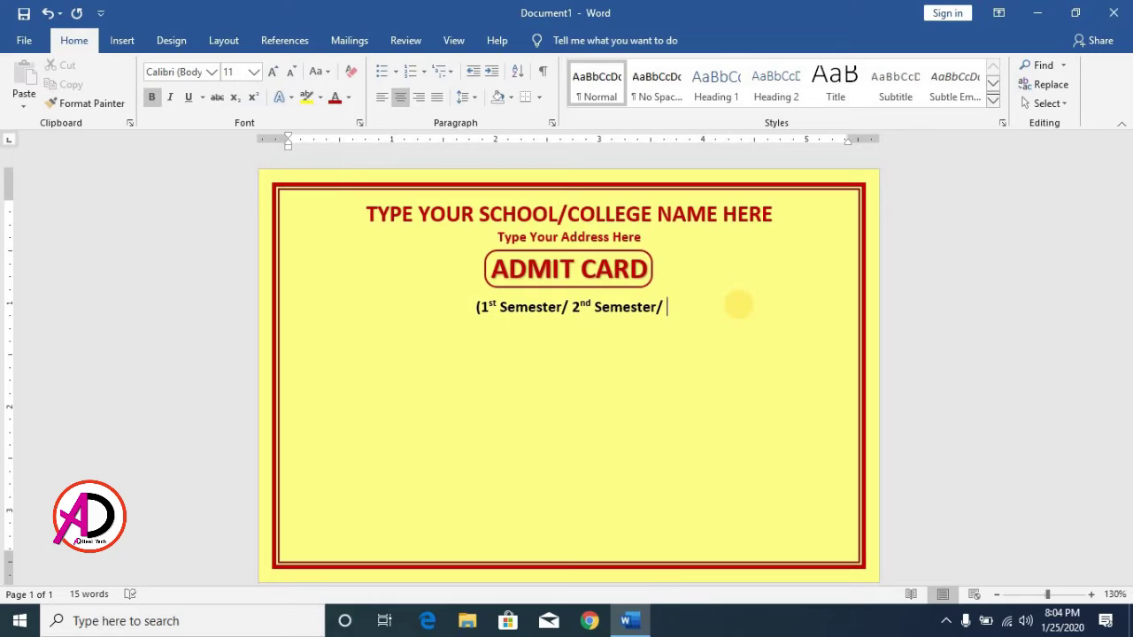
type(" Su")
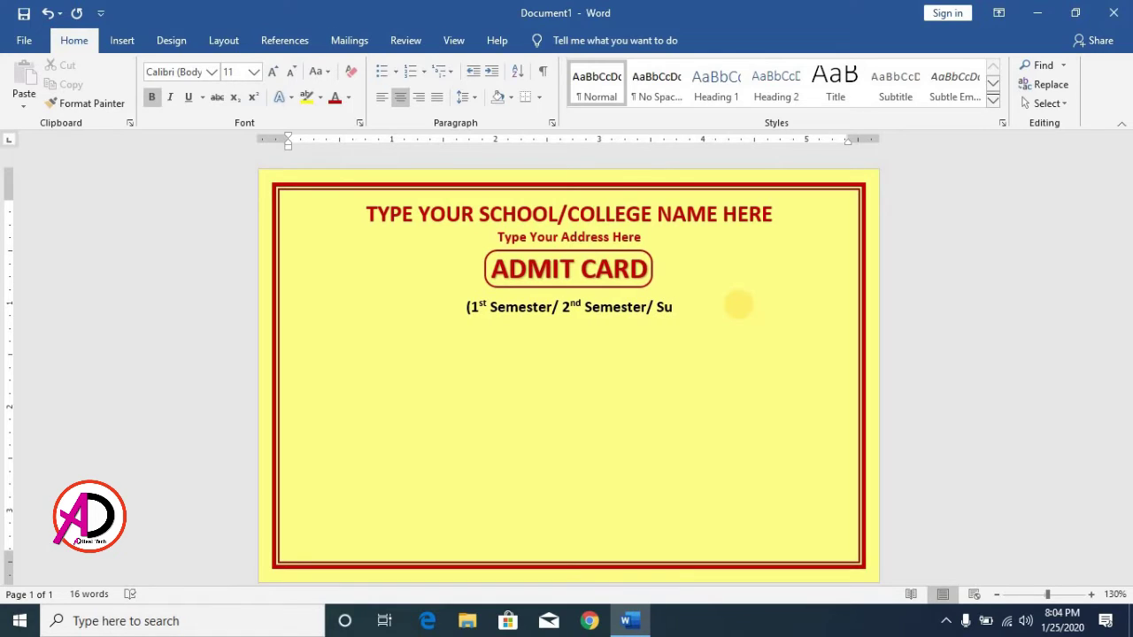
type("pplementry")
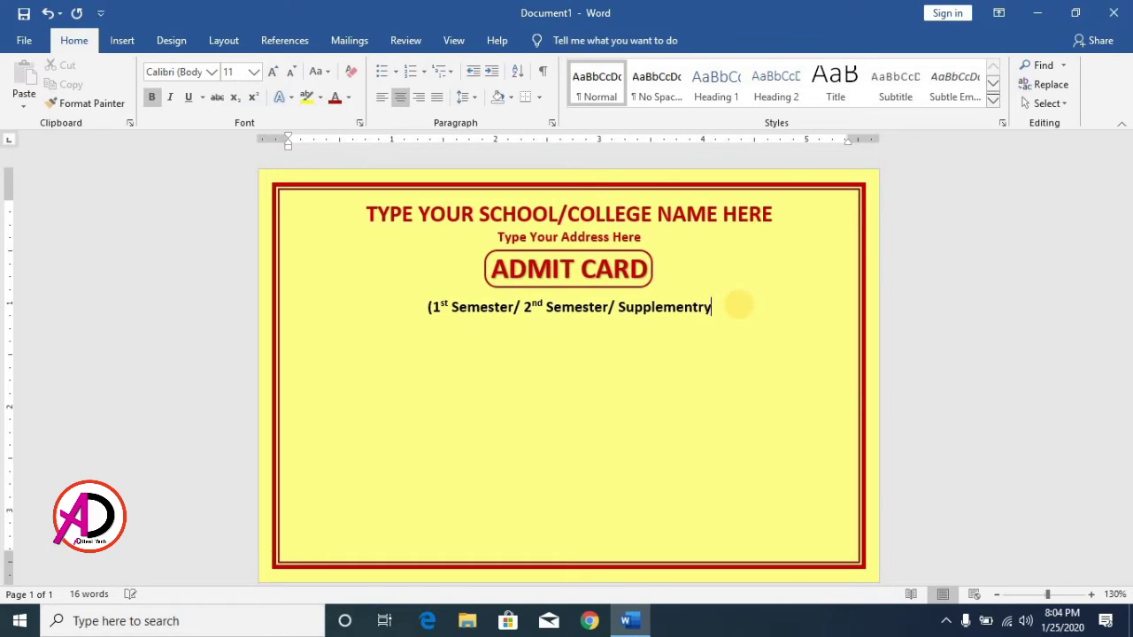
key("BackSpace")
key("BackSpace")
type("ary")
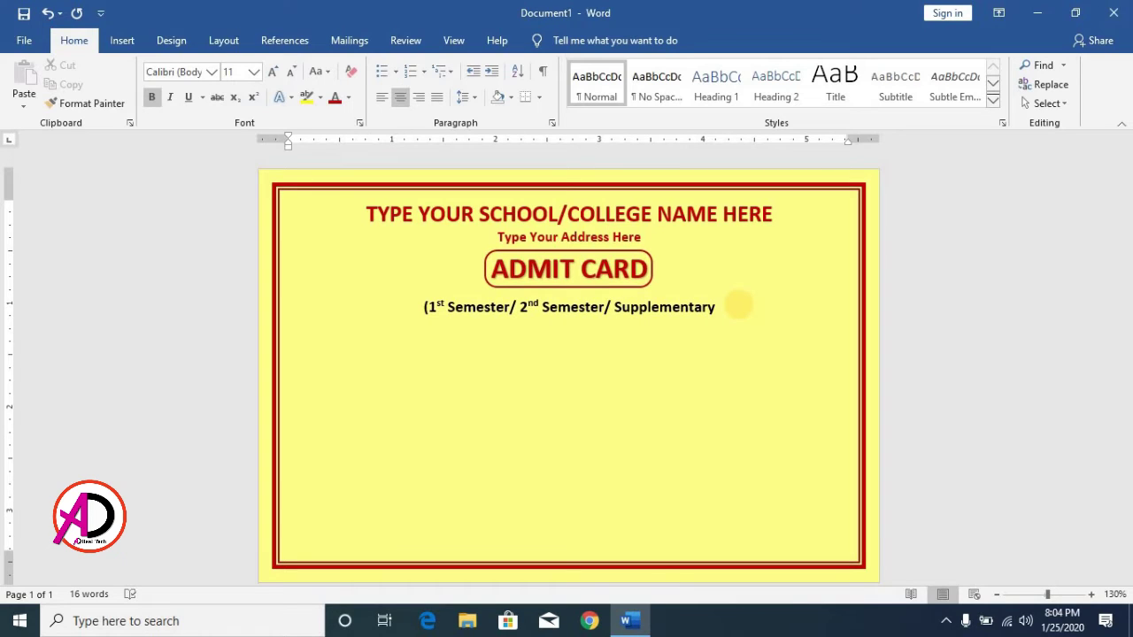
type("/")
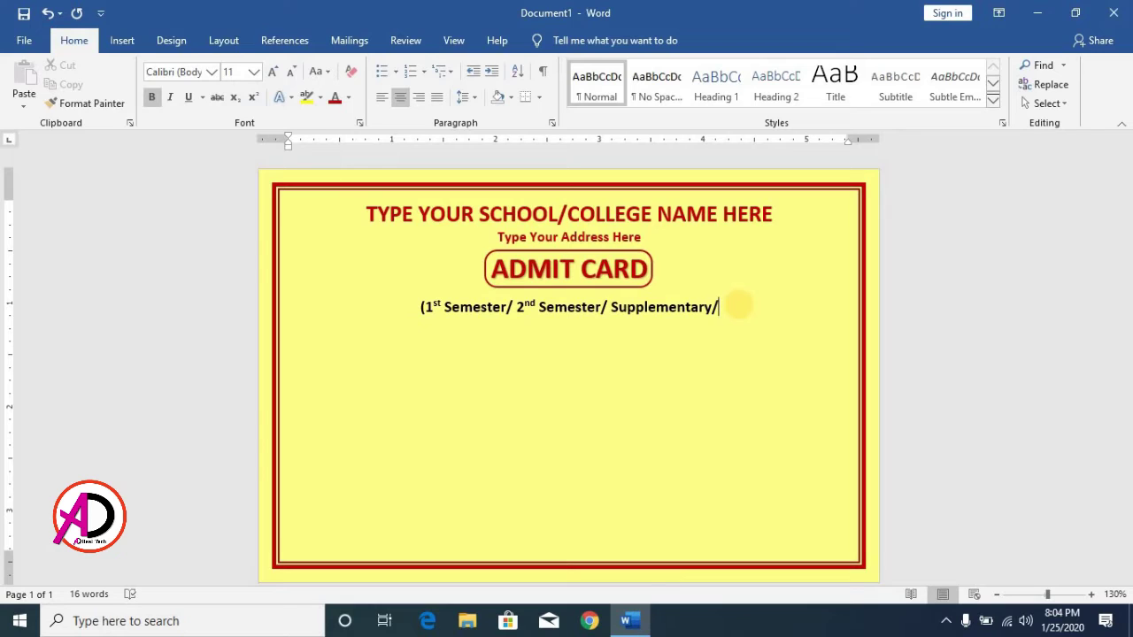
type(" P")
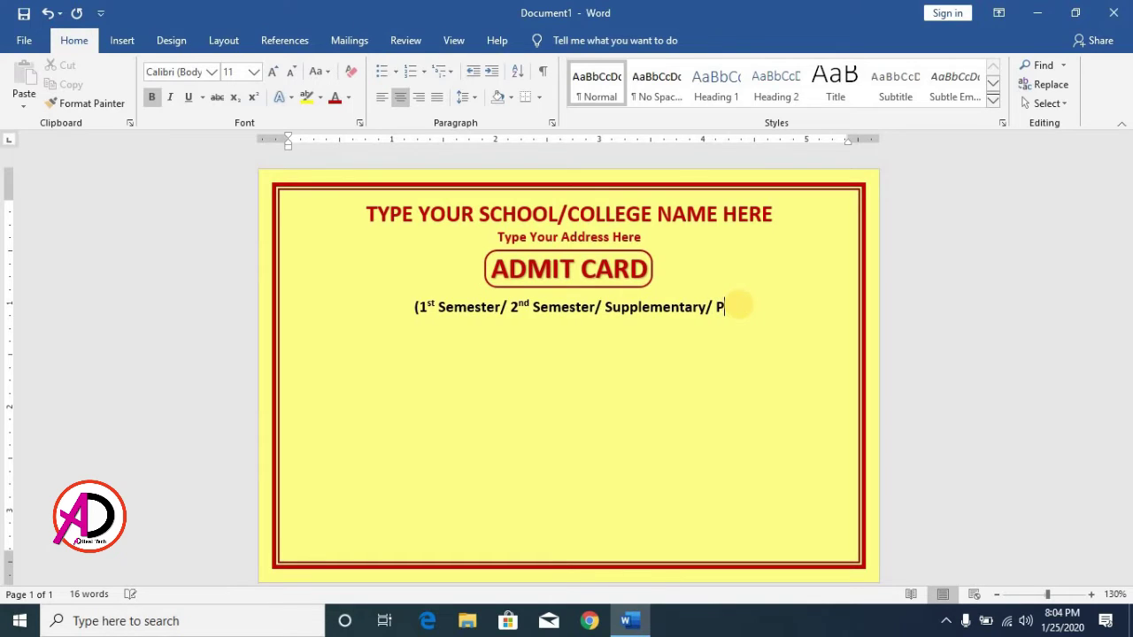
type("reboard")
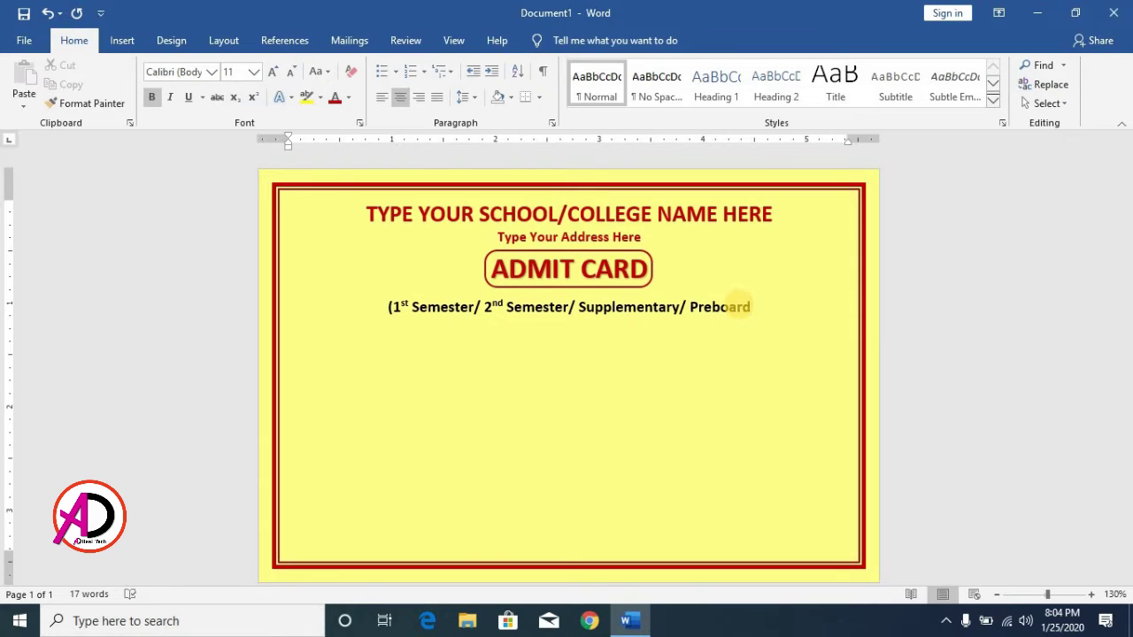
type(")")
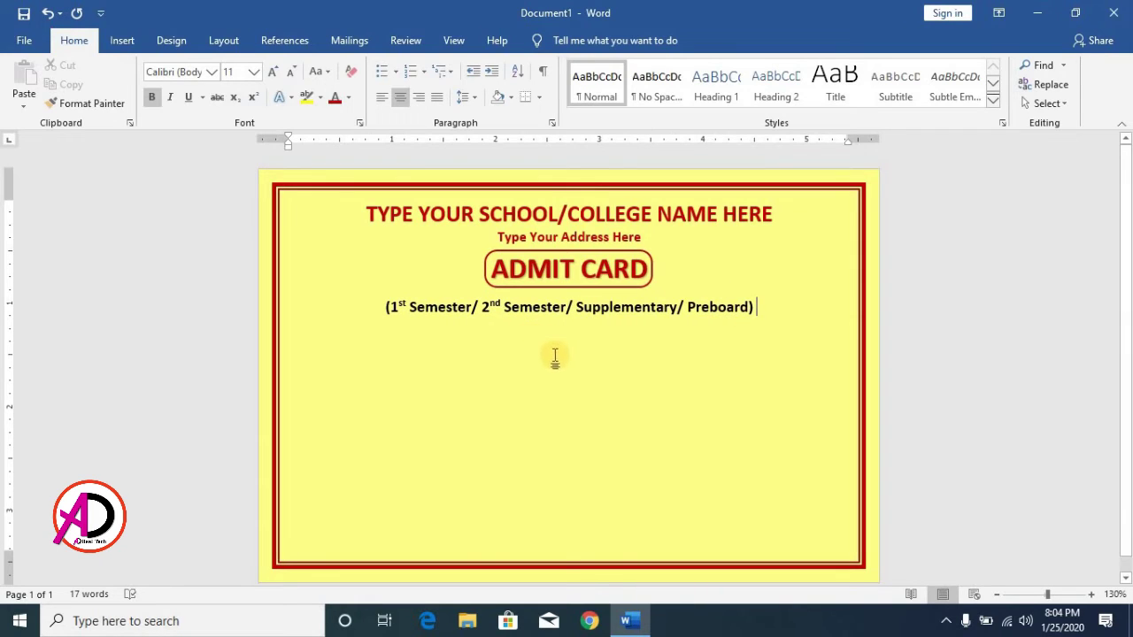
Step: Change the text color of the "(1st Semester/ 2nd Semester/ Supplementary/ Preboard)" line to dark red
left_click_drag(386, 307, 753, 306)
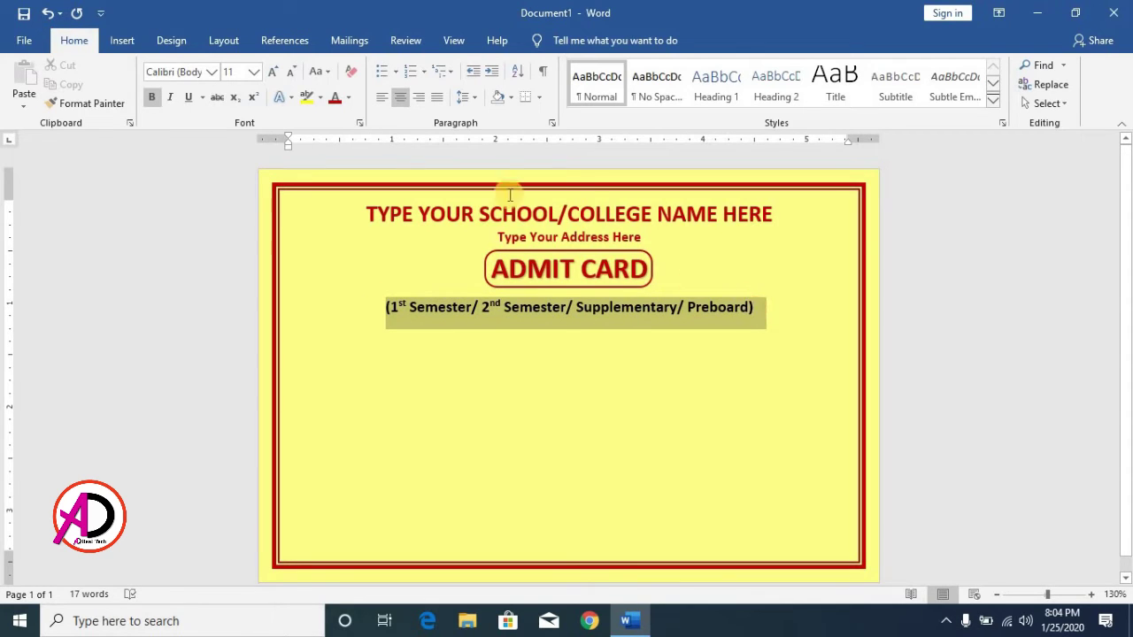
left_click(349, 98)
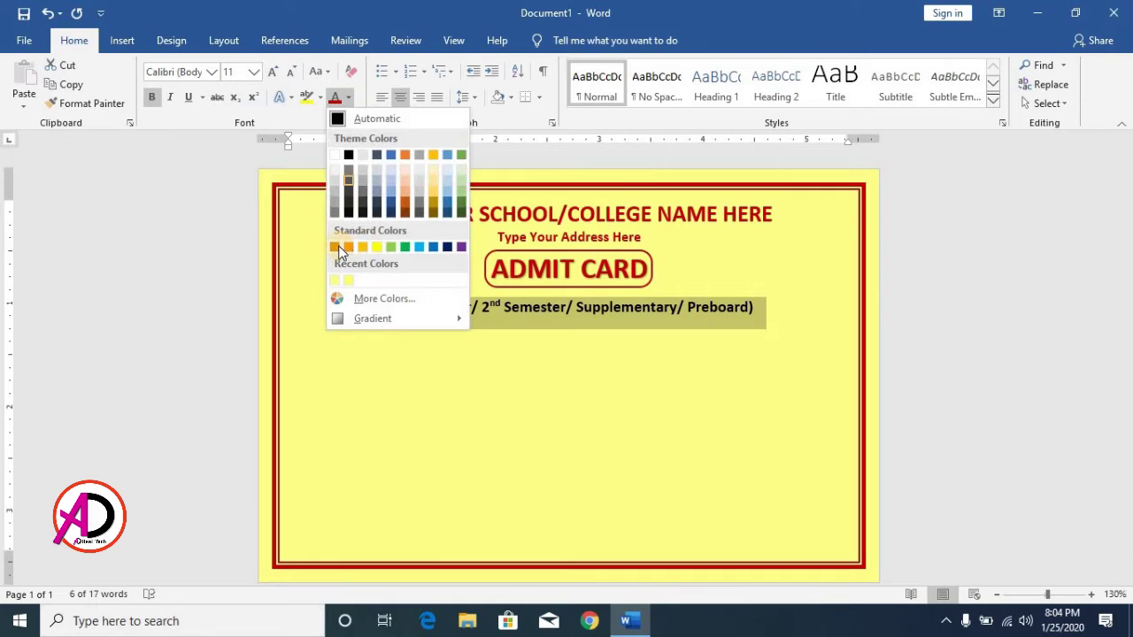
left_click(683, 354)
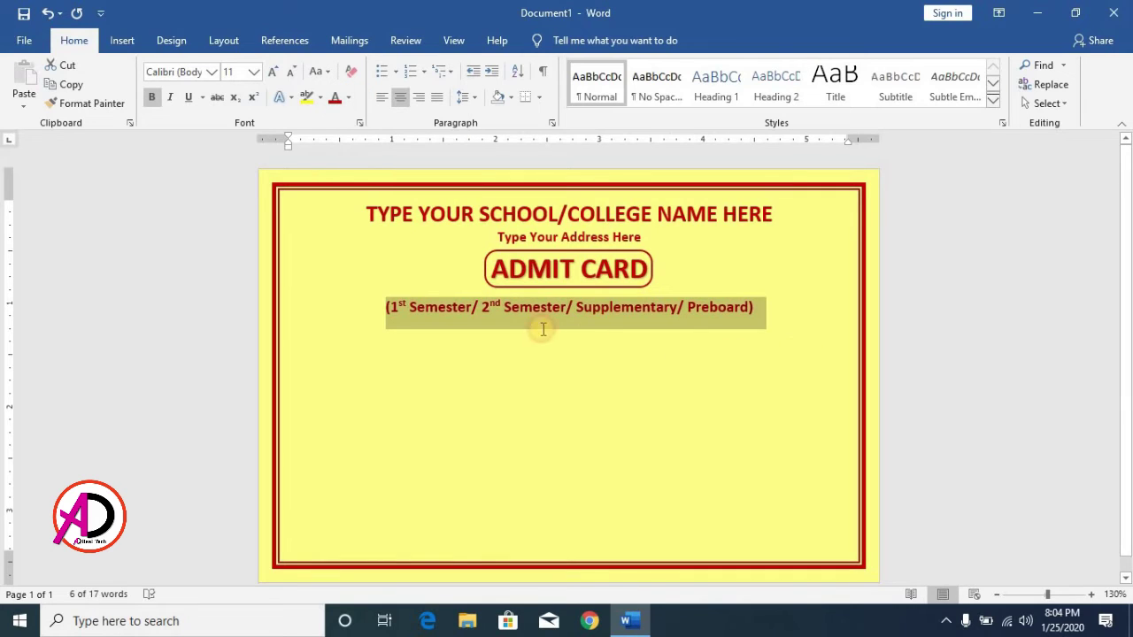
key("End")
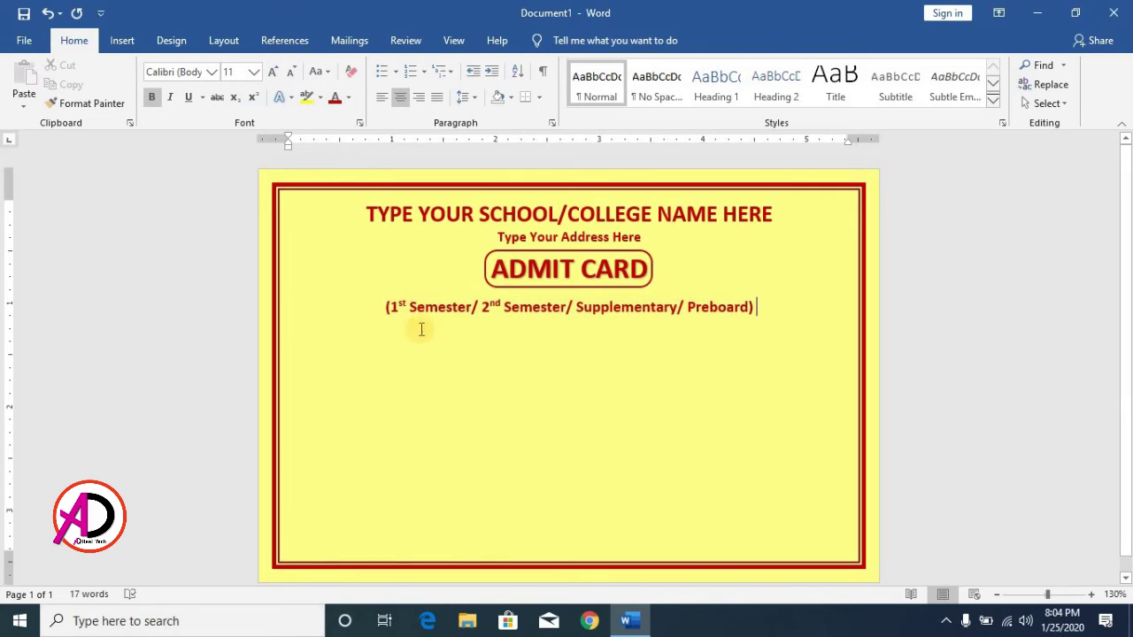
Step: Below the exam line, add a left-aligned "Name of Student" line followed by a long underscore blank reaching short of the right border
left_click(465, 96)
left_click(758, 317)
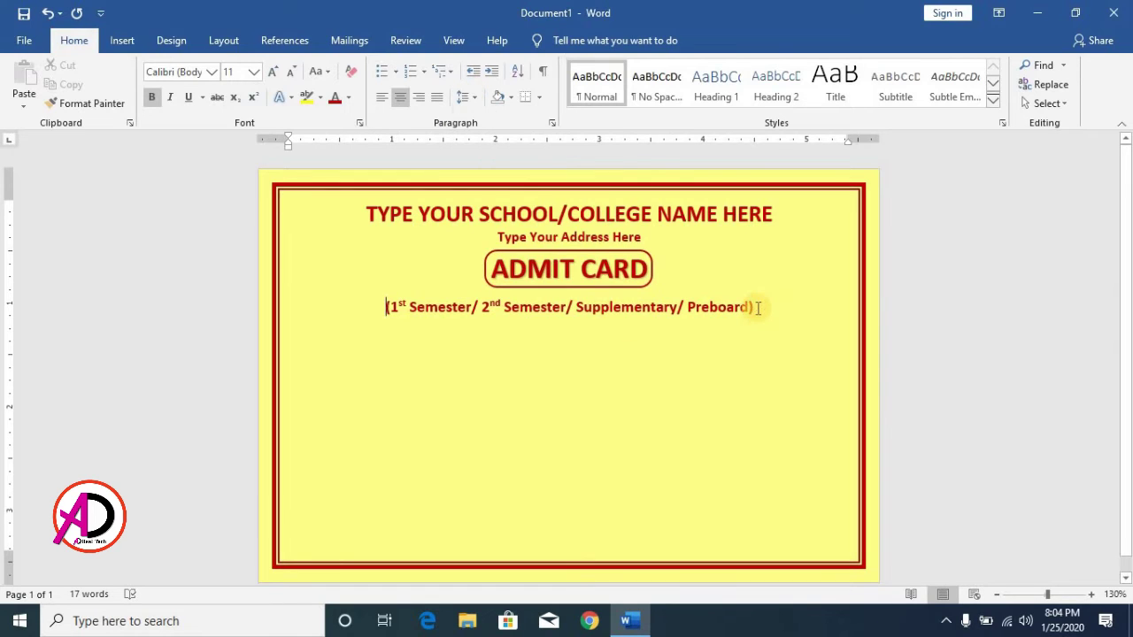
left_click(830, 334)
key("Return")
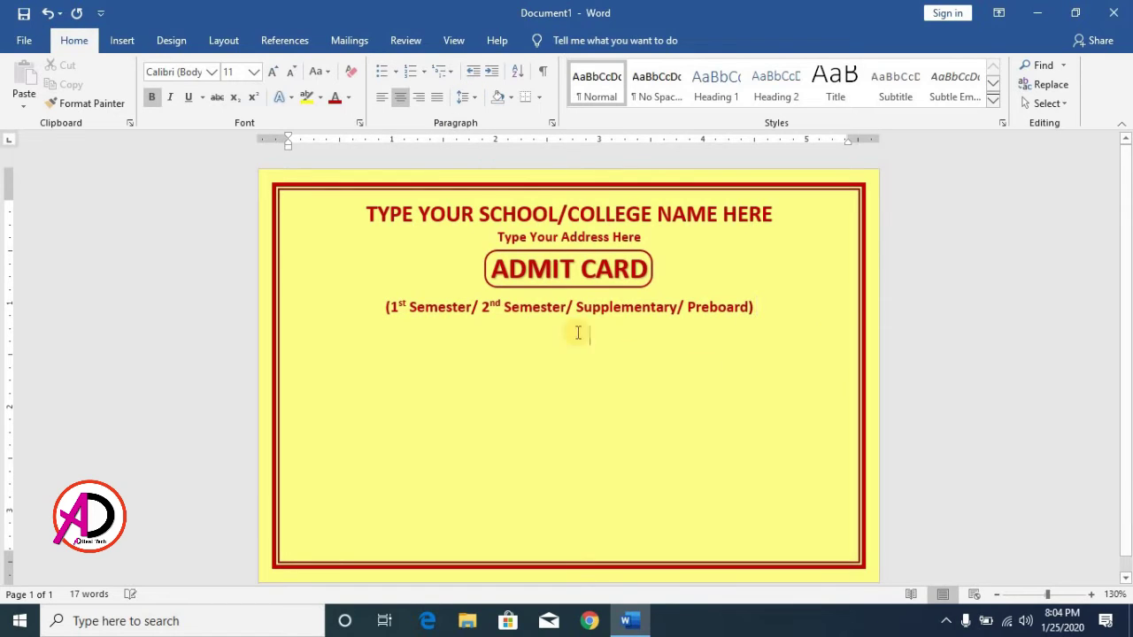
left_click(378, 100)
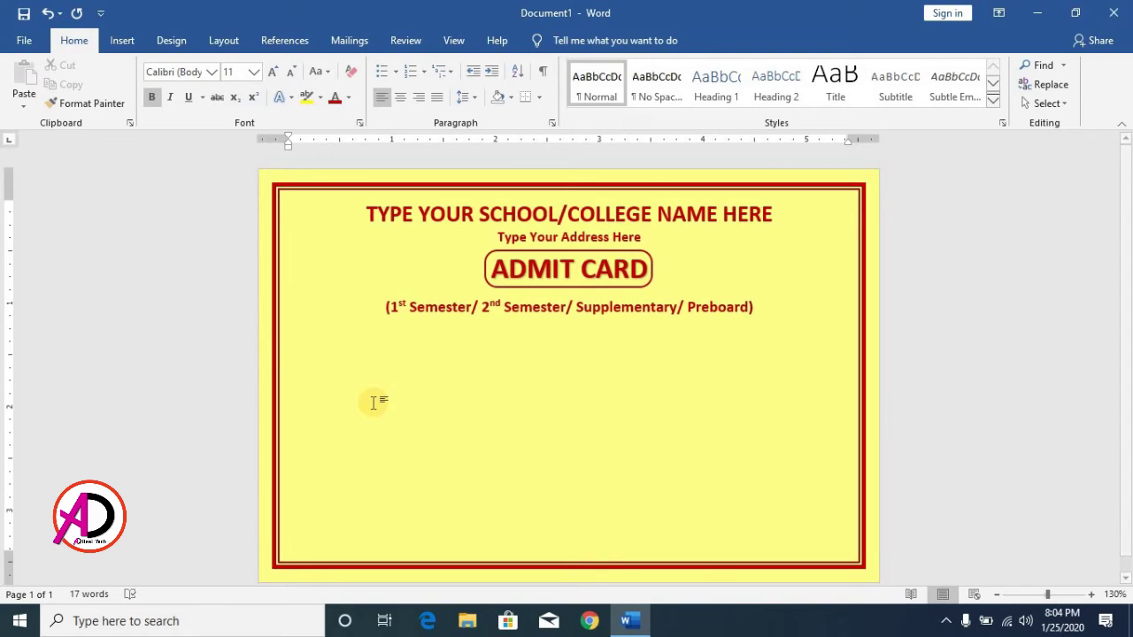
type("Na")
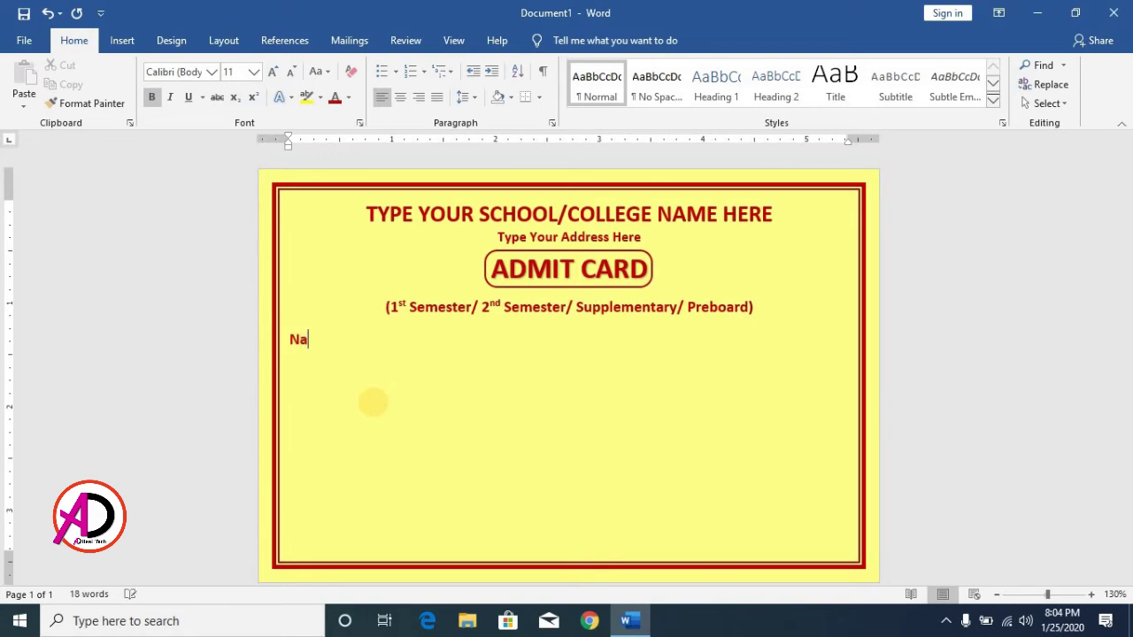
type("me of Student ")
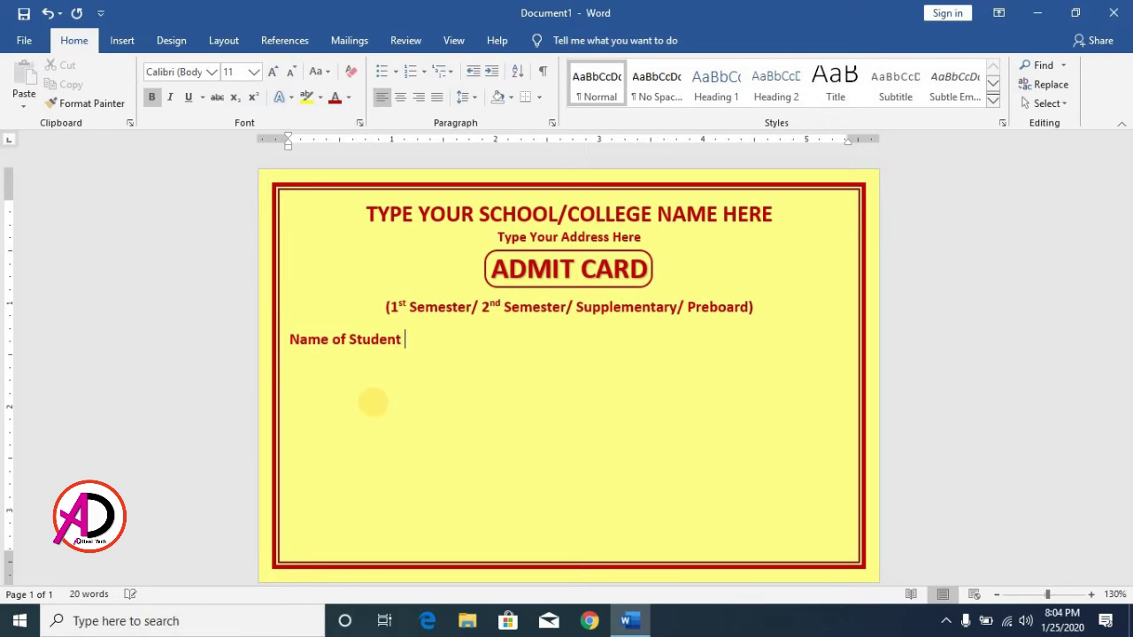
type("______________________________________")
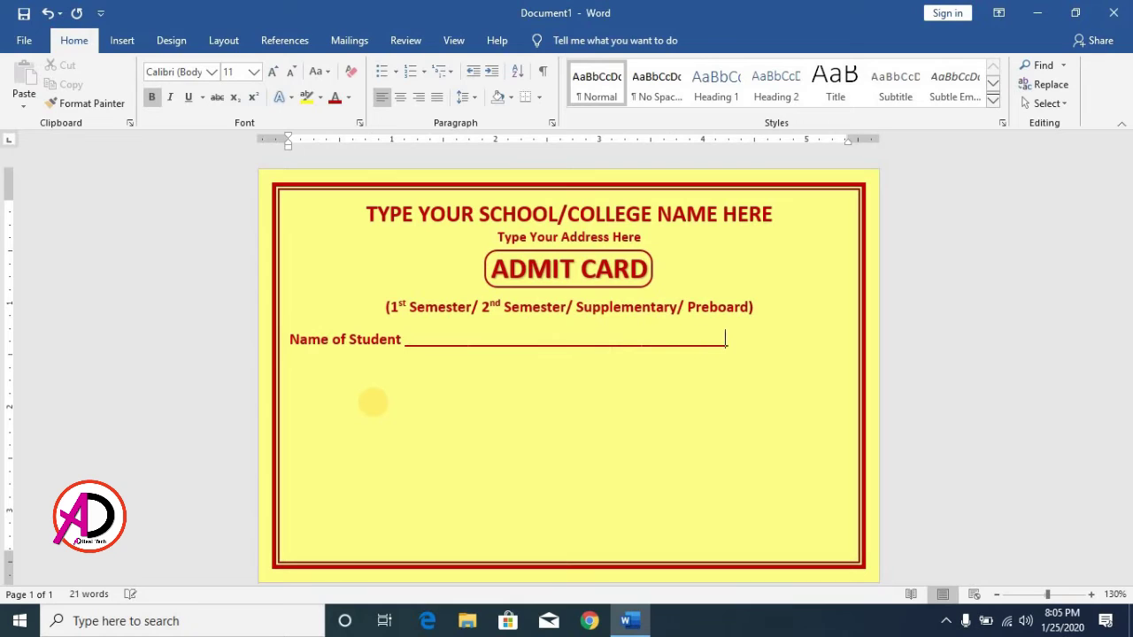
key("BackSpace")
key("BackSpace")
key("BackSpace")
Step: Add a line with "Class" and "Section", each followed by an underscore blank, matching the length of the student name line
key("Return")
key("BackSpace")
type("C")
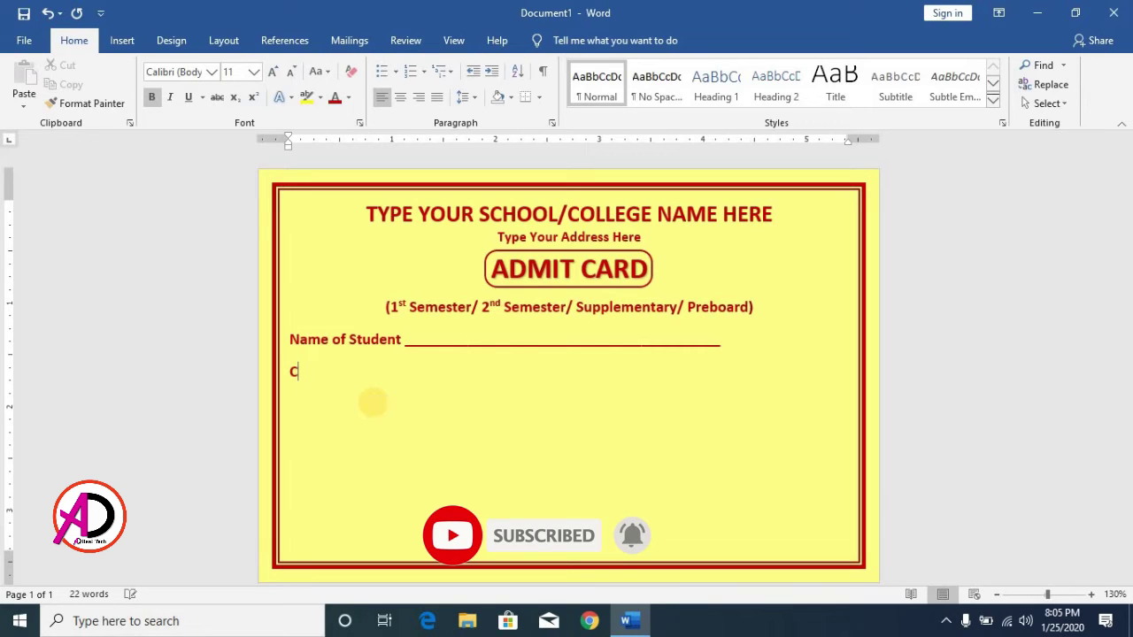
type("lass ")
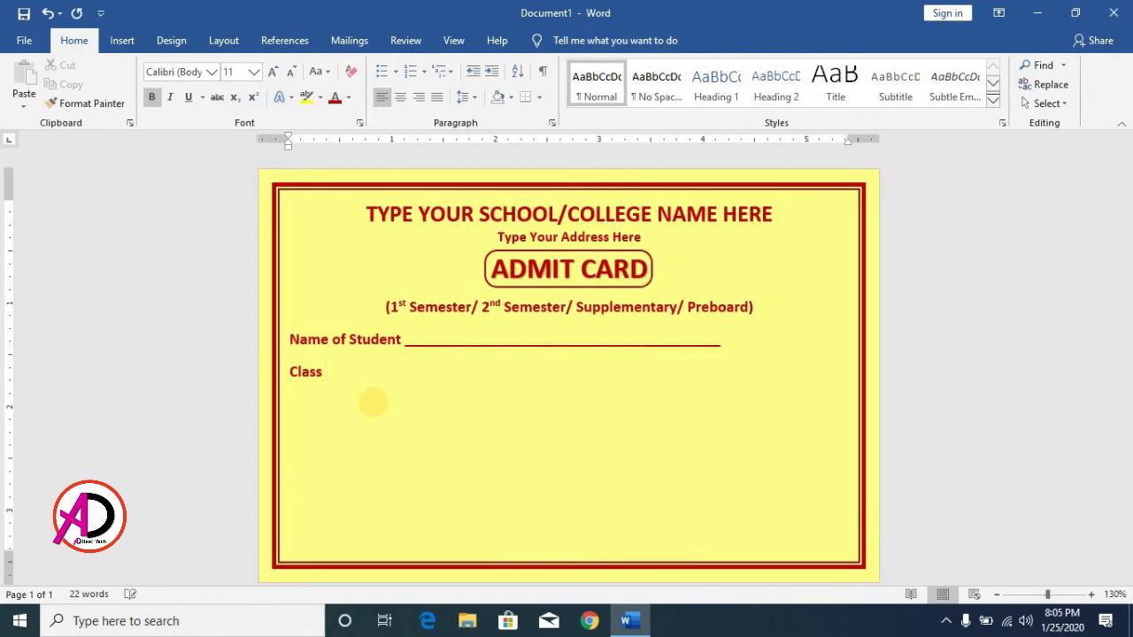
type("________________________________________")
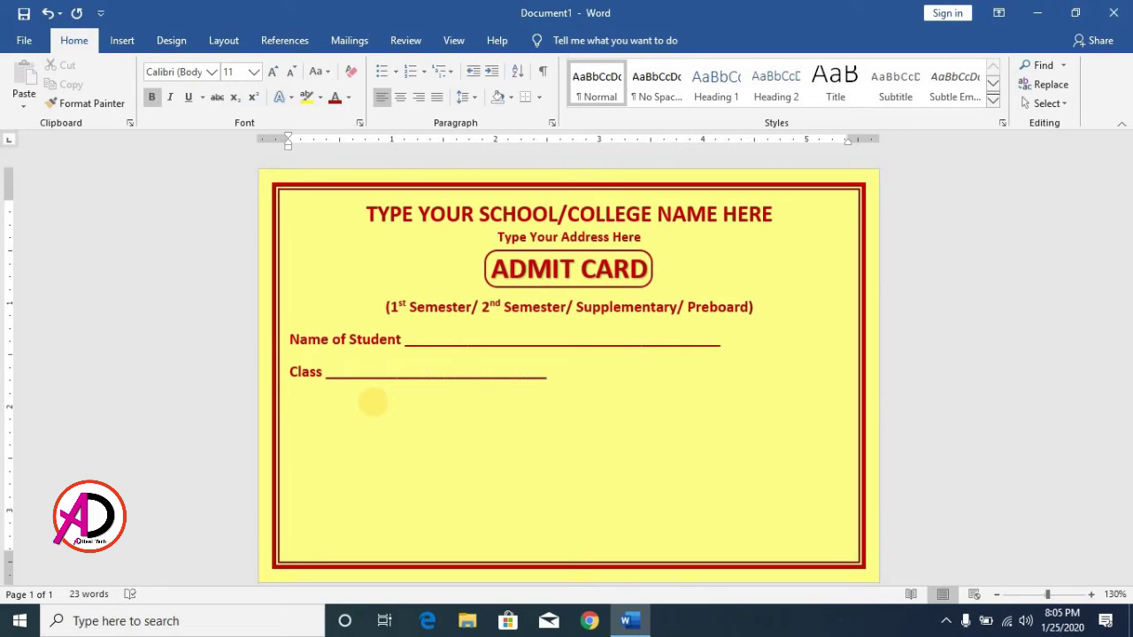
type("Section_______________________ ")
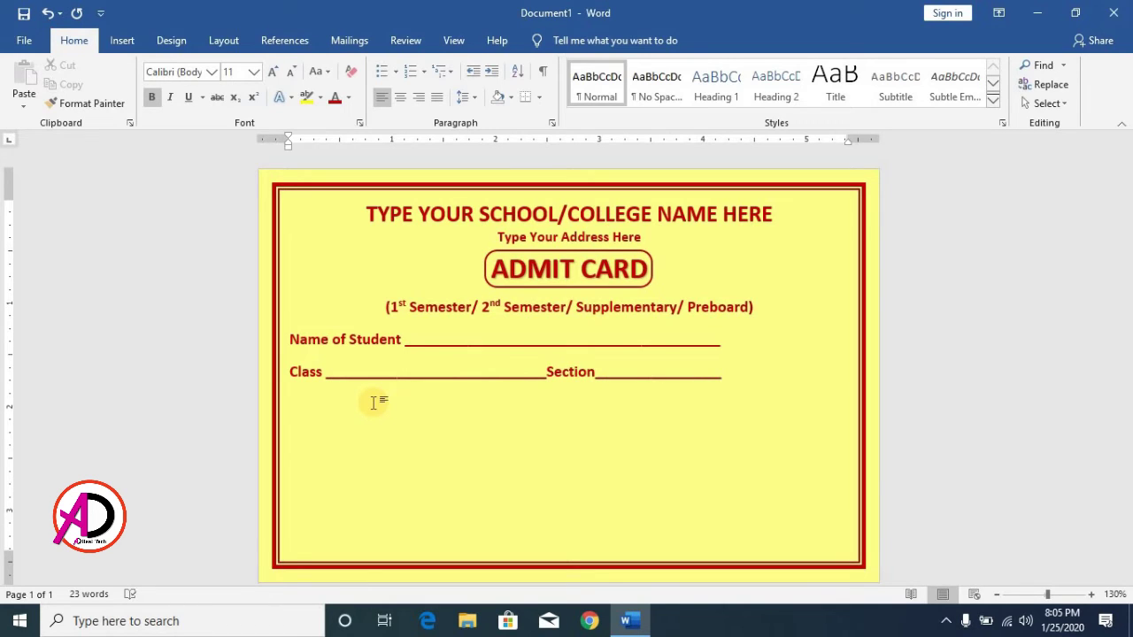
Step: Add two more lines, "Roll No." and "DOB.", each followed by an underscore blank as long as the lines above
type("Roll No. ___________________________________________")
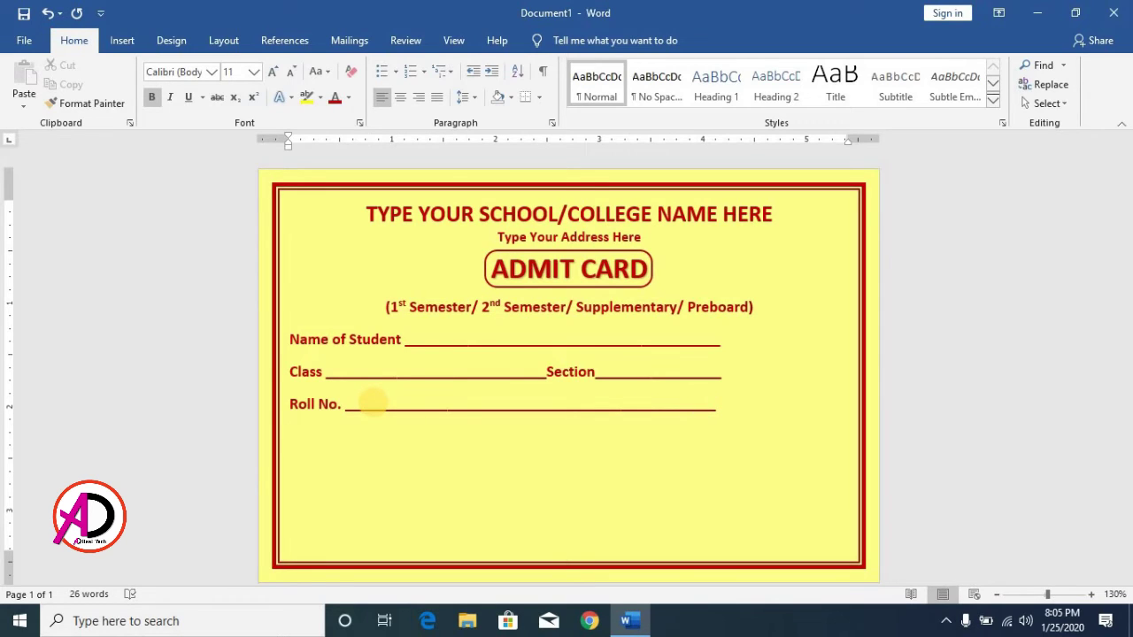
type("DOB. _____________________________________________")
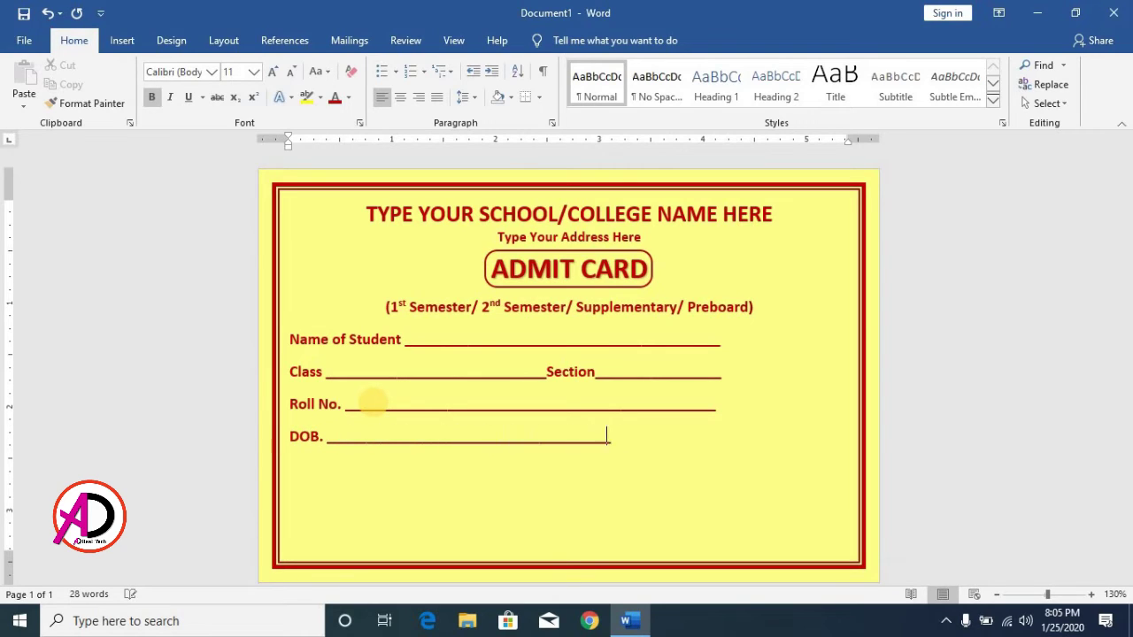
Step: Draw a rectangle about 0.99" high and 0.91" wide as a photo box between the student detail lines and the right border
left_click(124, 41)
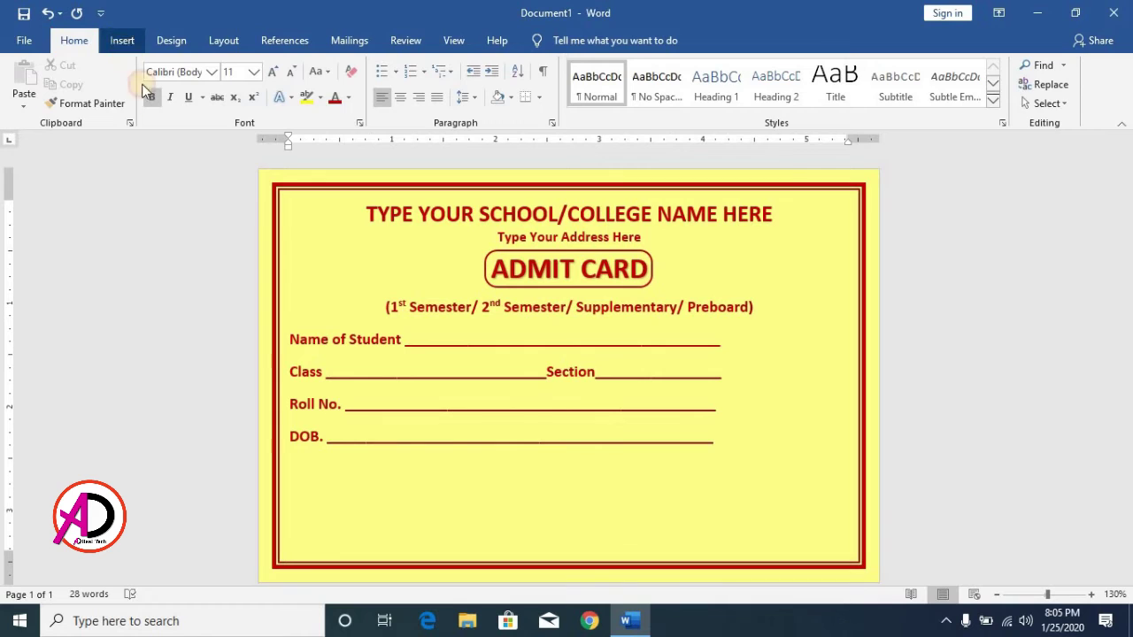
left_click(177, 104)
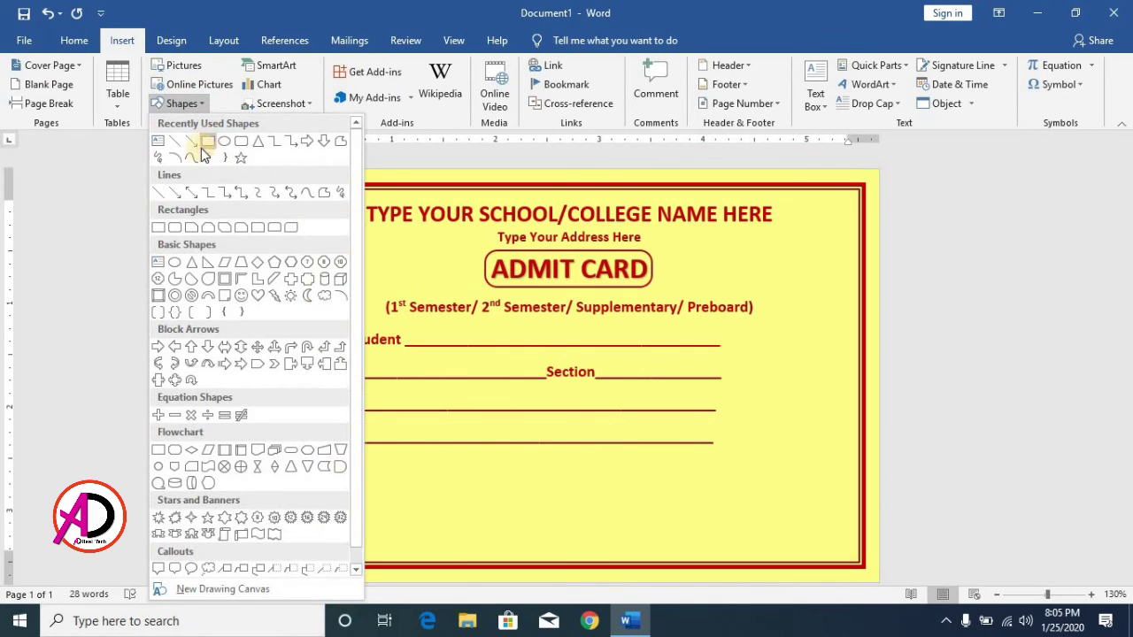
left_click(208, 144)
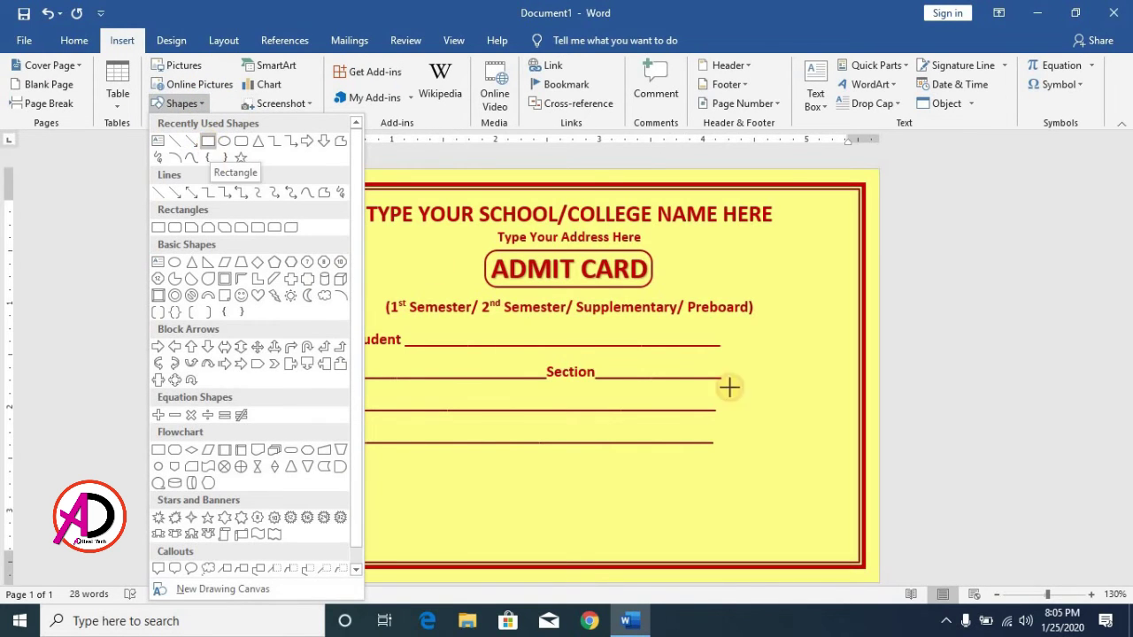
left_click_drag(737, 336, 832, 437)
left_click_drag(800, 341, 812, 346)
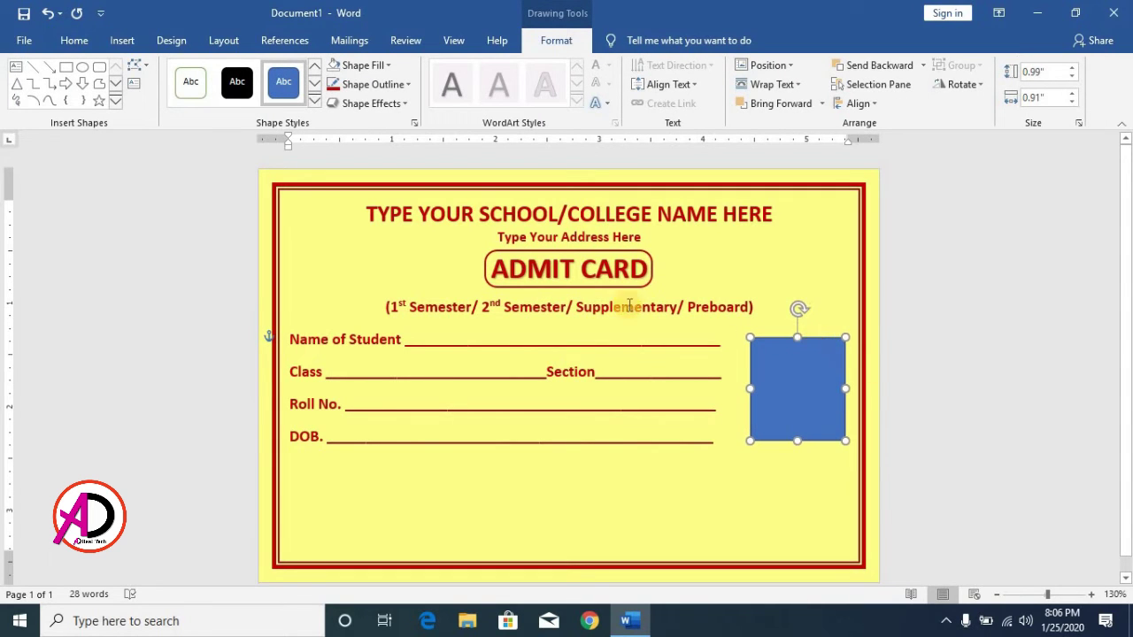
Step: Give the photo box no fill and a dark red 1½ pt outline
left_click(359, 71)
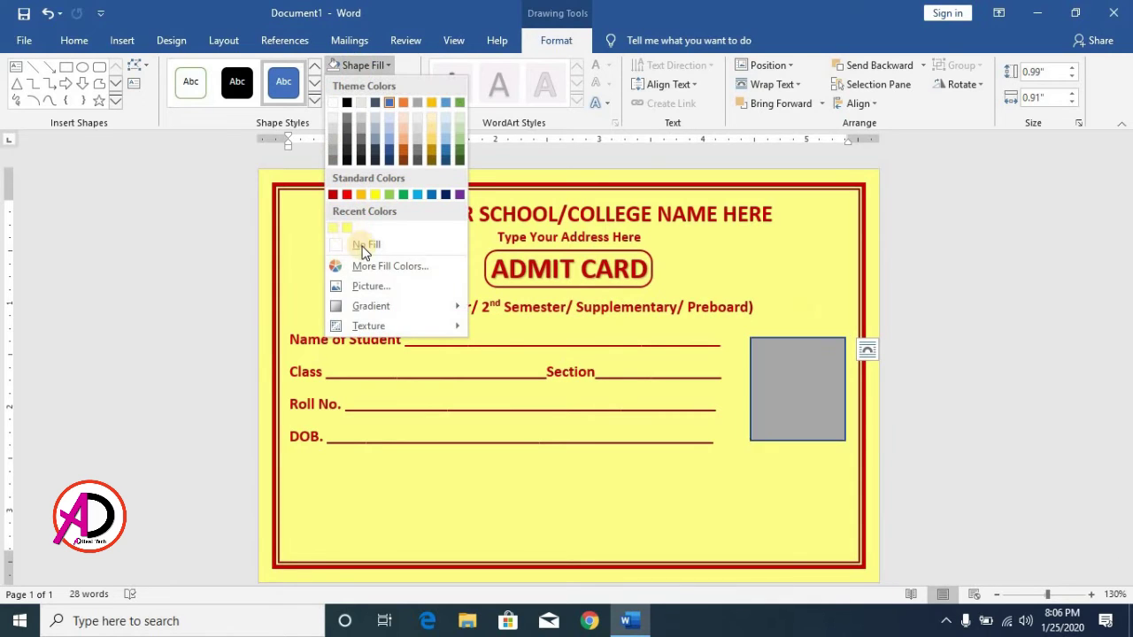
left_click(367, 244)
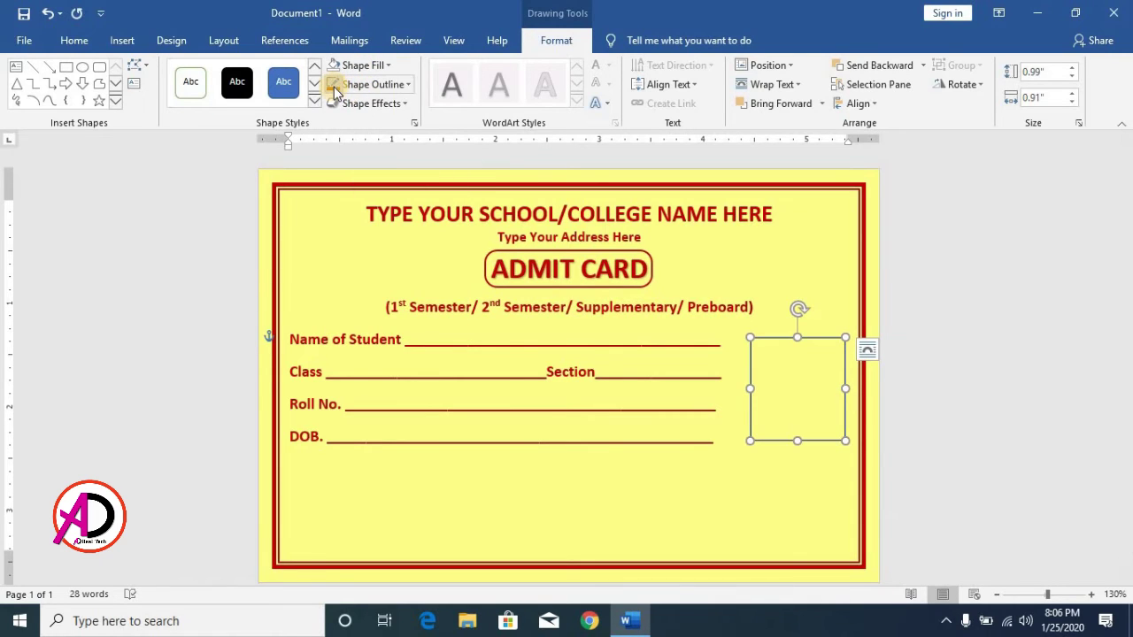
left_click(367, 84)
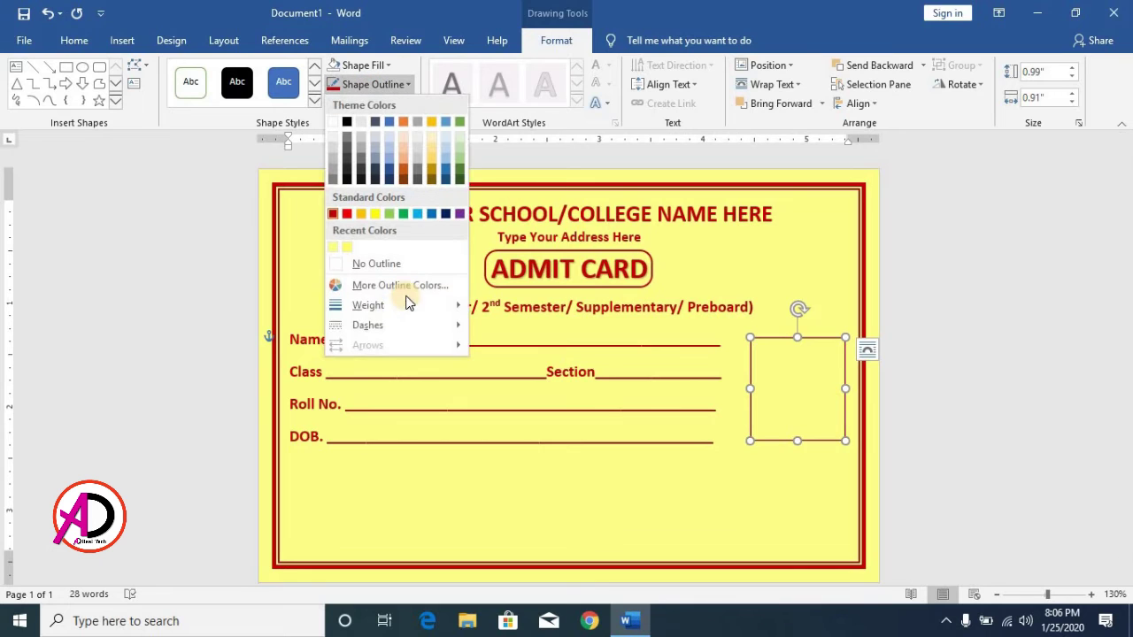
mouse_move(396, 306)
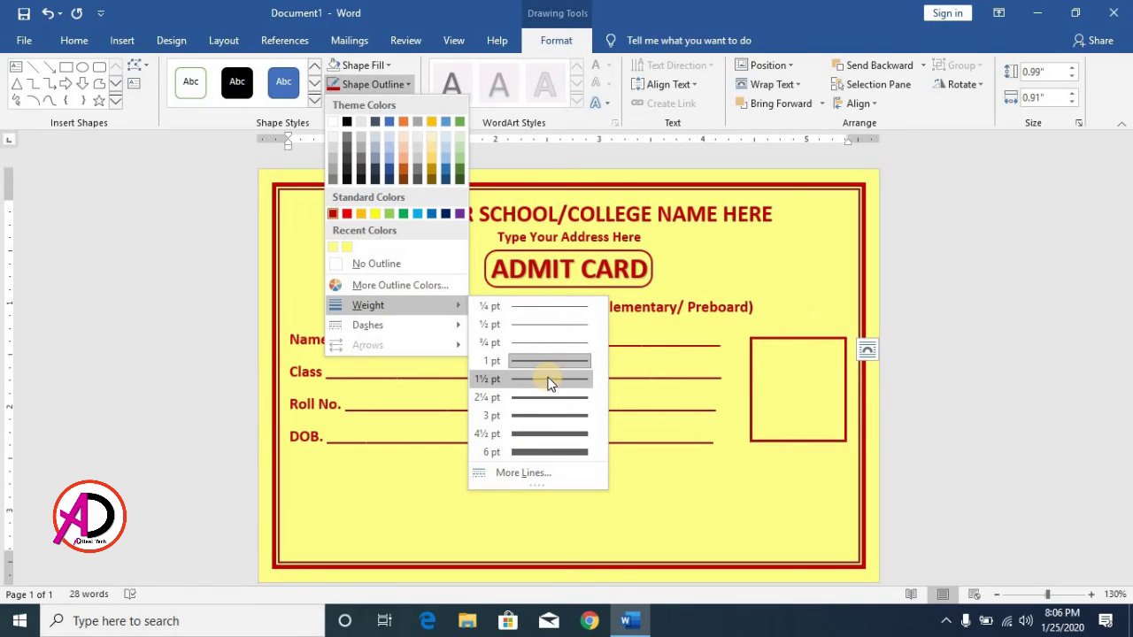
left_click(1035, 398)
left_click(818, 419)
scroll(797, 425, "down", 2)
scroll(455, 393, "up", 2)
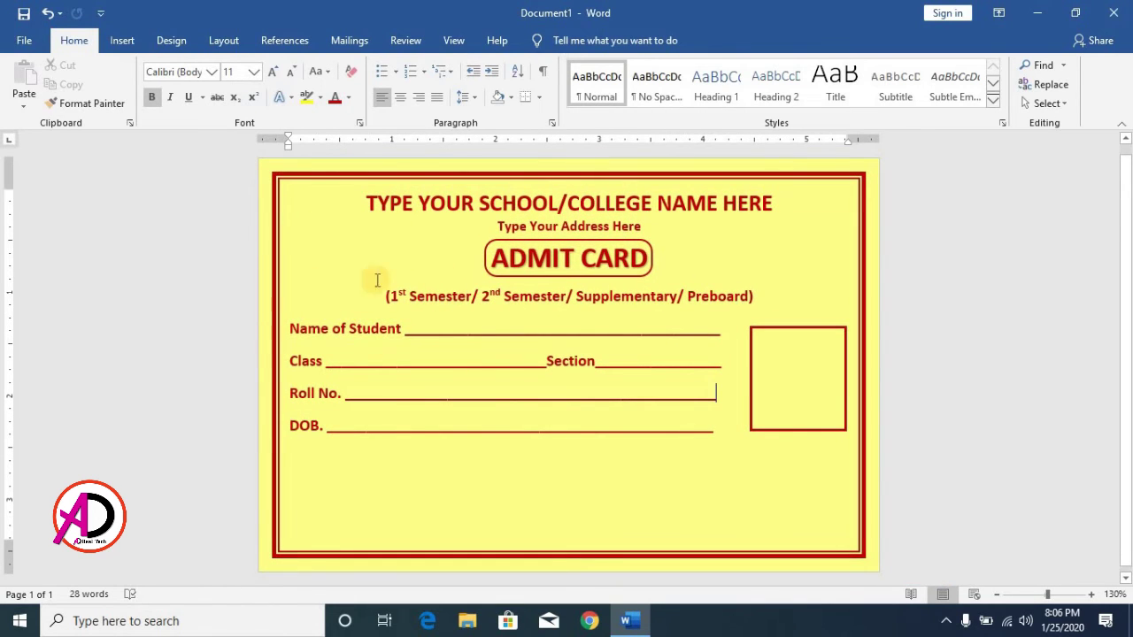
scroll(435, 453, "down", 1)
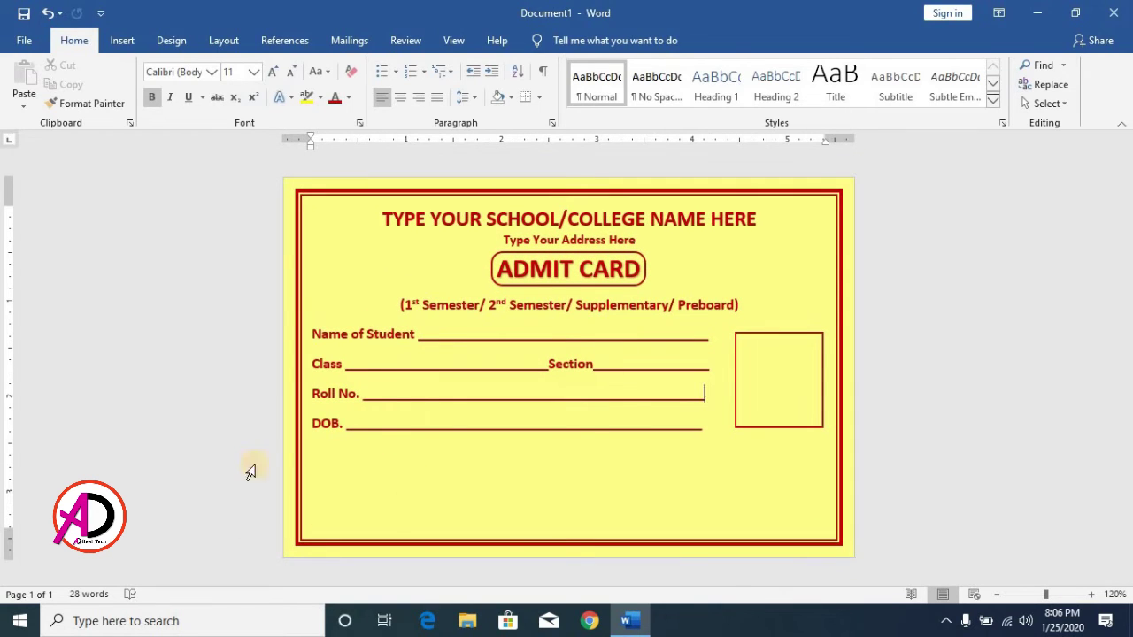
Step: Draw a text box about 5.34" wide and 0.82" high below the DOB line, inside the border
left_click(125, 43)
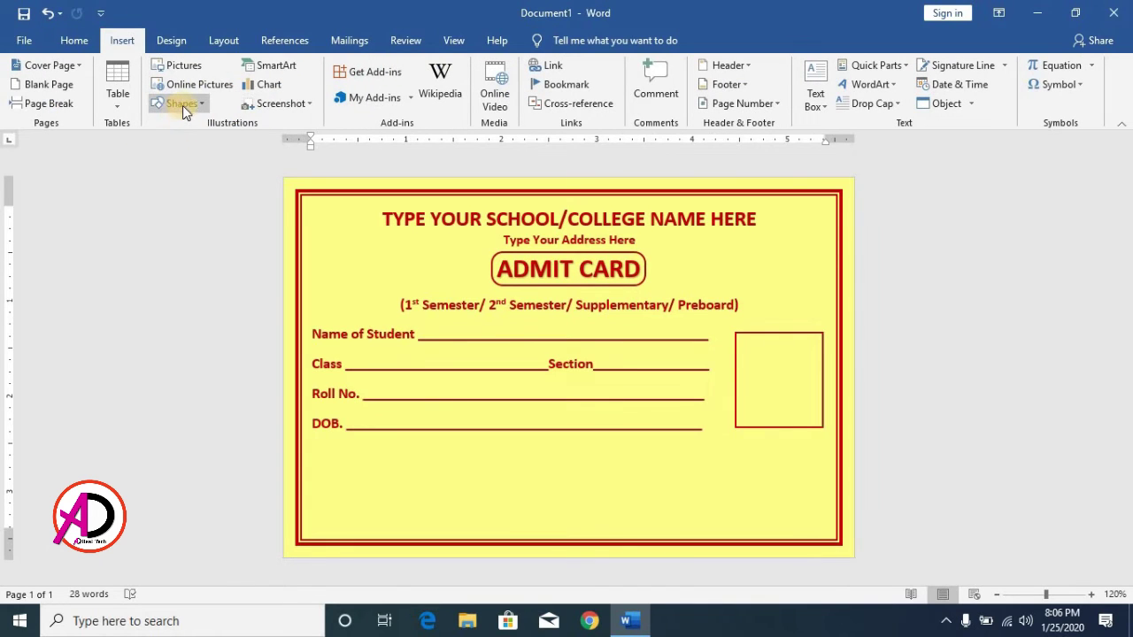
left_click(181, 104)
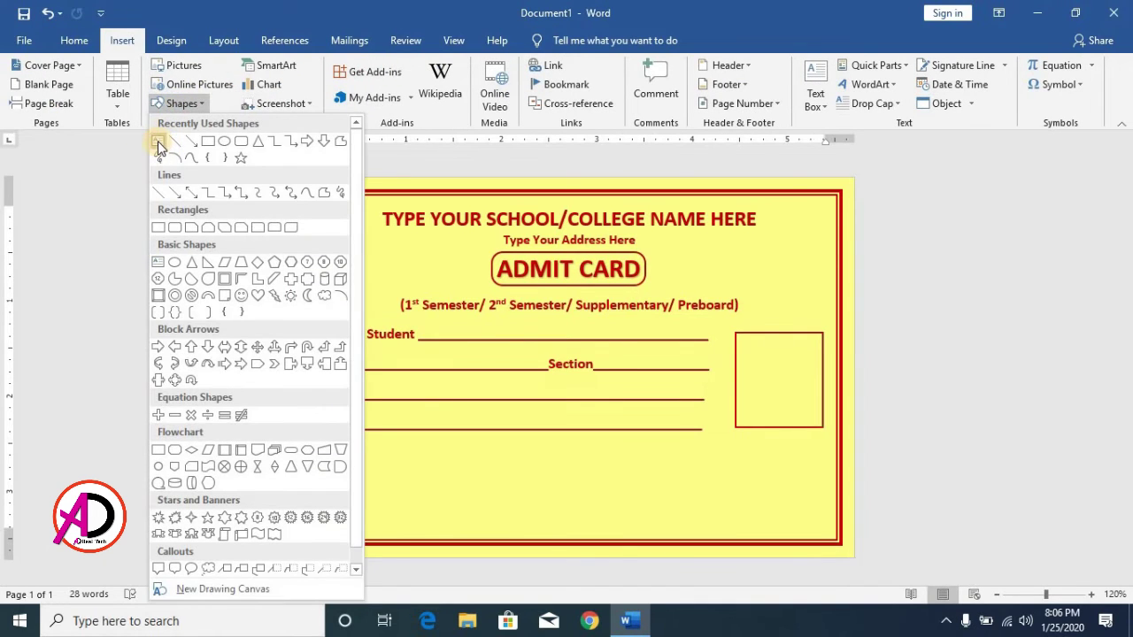
left_click(158, 141)
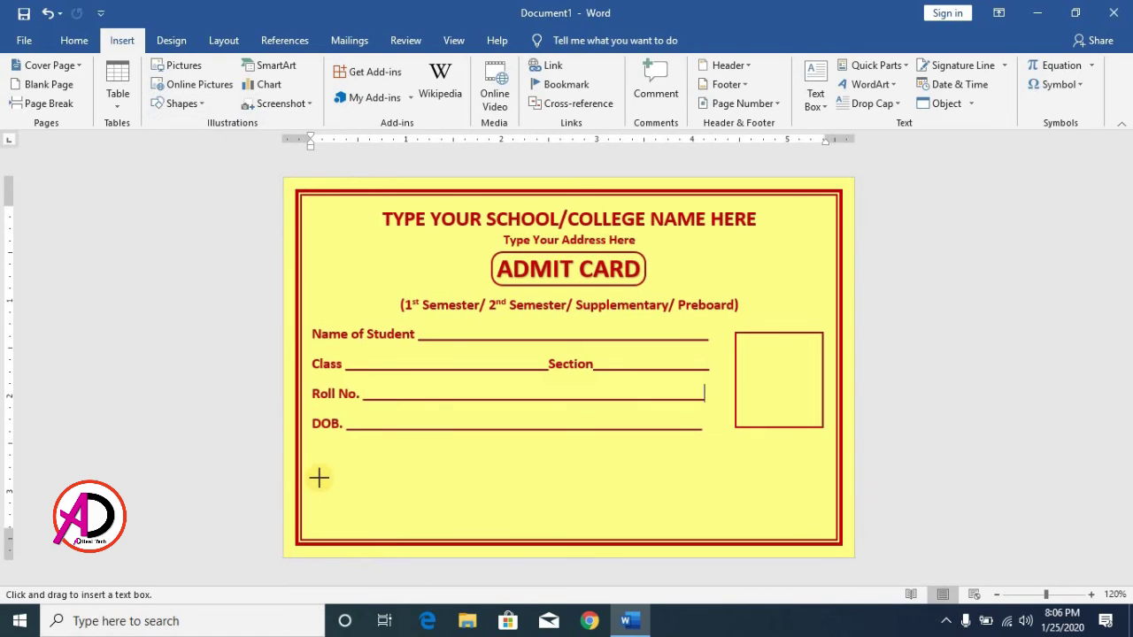
mouse_move(313, 446)
left_mouse_down()
mouse_move(774, 513)
mouse_move(817, 508)
mouse_move(823, 524)
left_mouse_up()
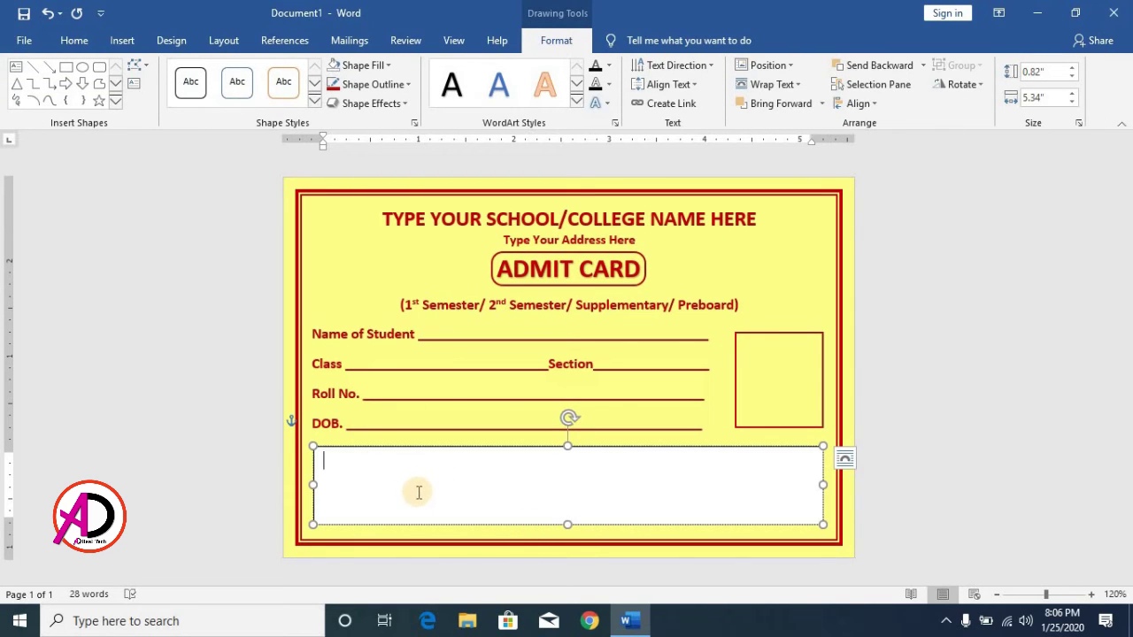
Step: Remove the space after the paragraph in the new text box
left_click(73, 41)
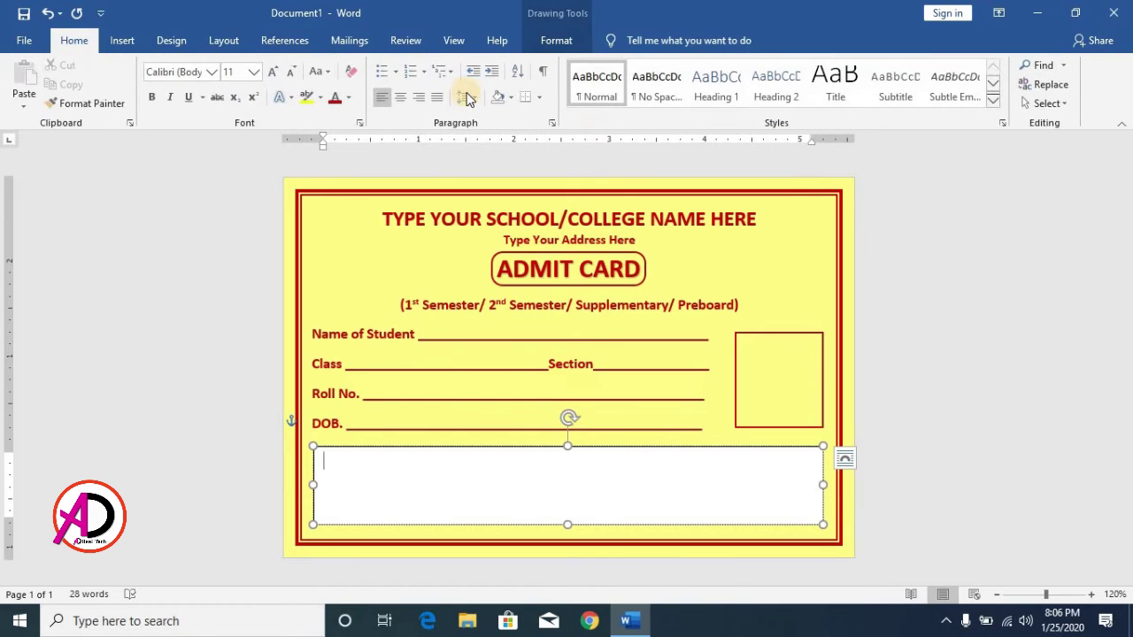
left_click(474, 98)
left_click(473, 99)
left_click(473, 99)
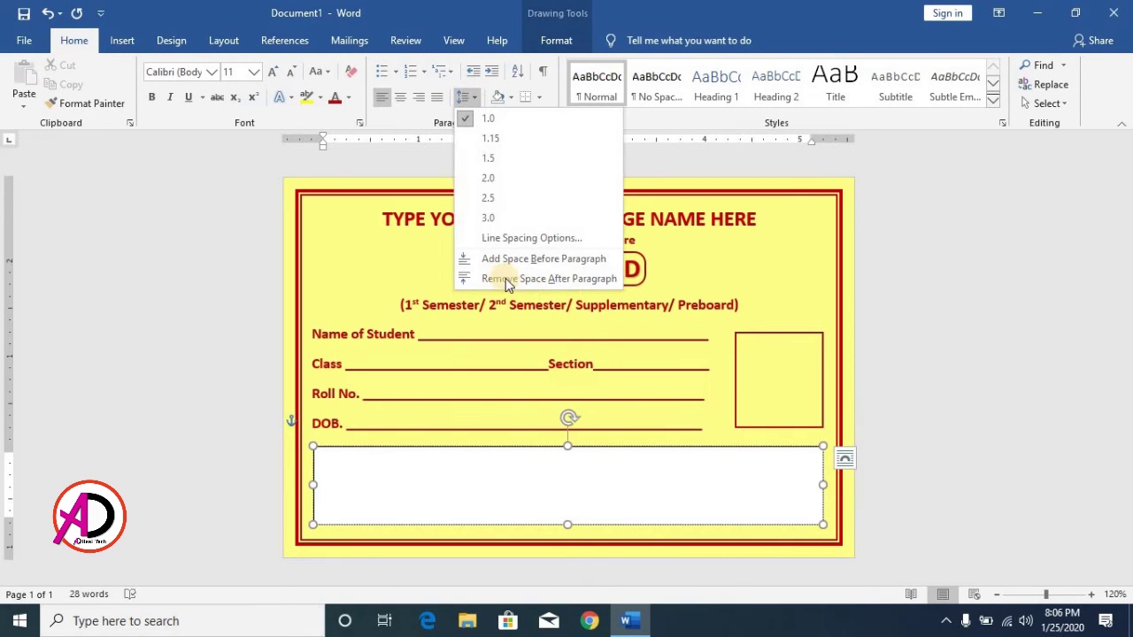
left_click(534, 280)
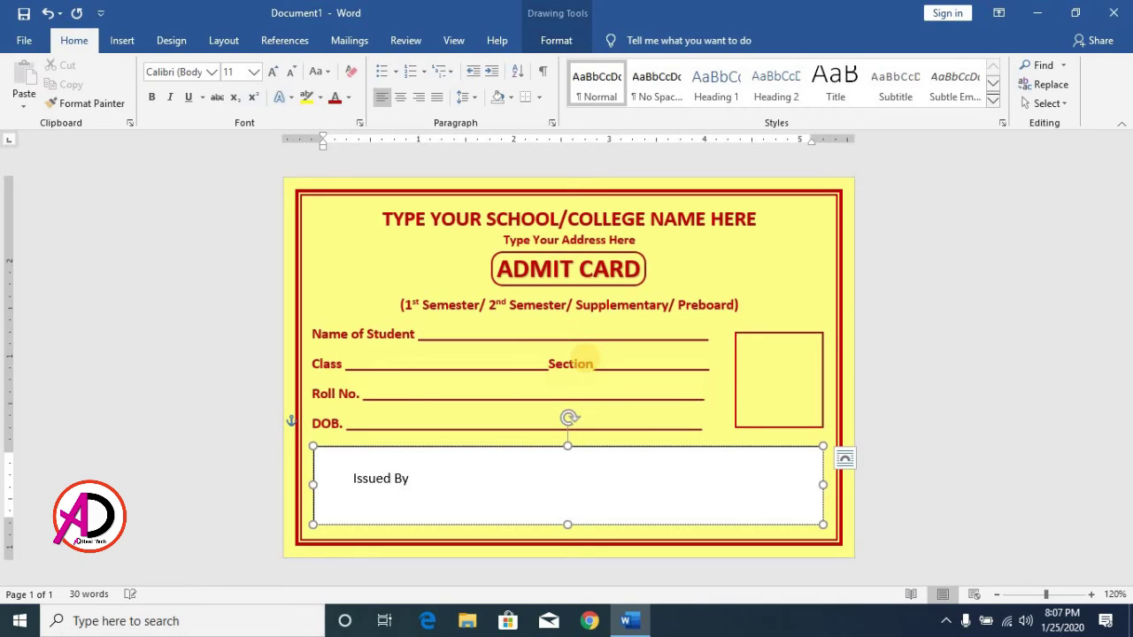
Step: Complete the "Issued By" line in the text box with two widely spaced "Signature of" labels and start a new line below it
type("S")
type("Of ")
type("gnature Of")
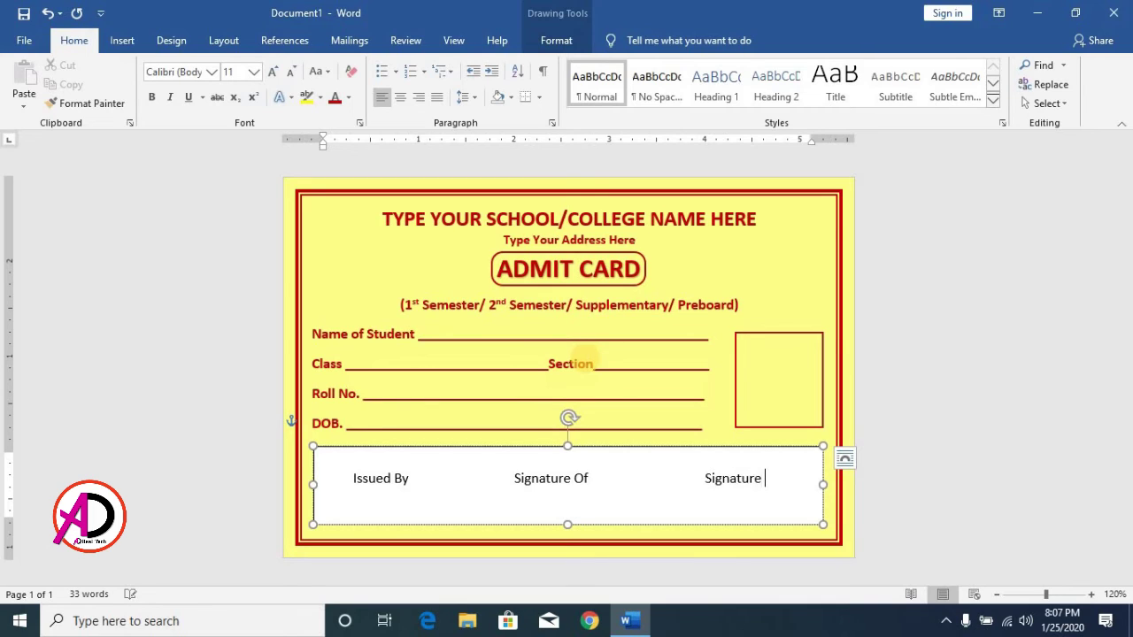
type("O")
key("BackSpace")
type("of")
key("BackSpace")
key("BackSpace")
type("of")
key("Return")
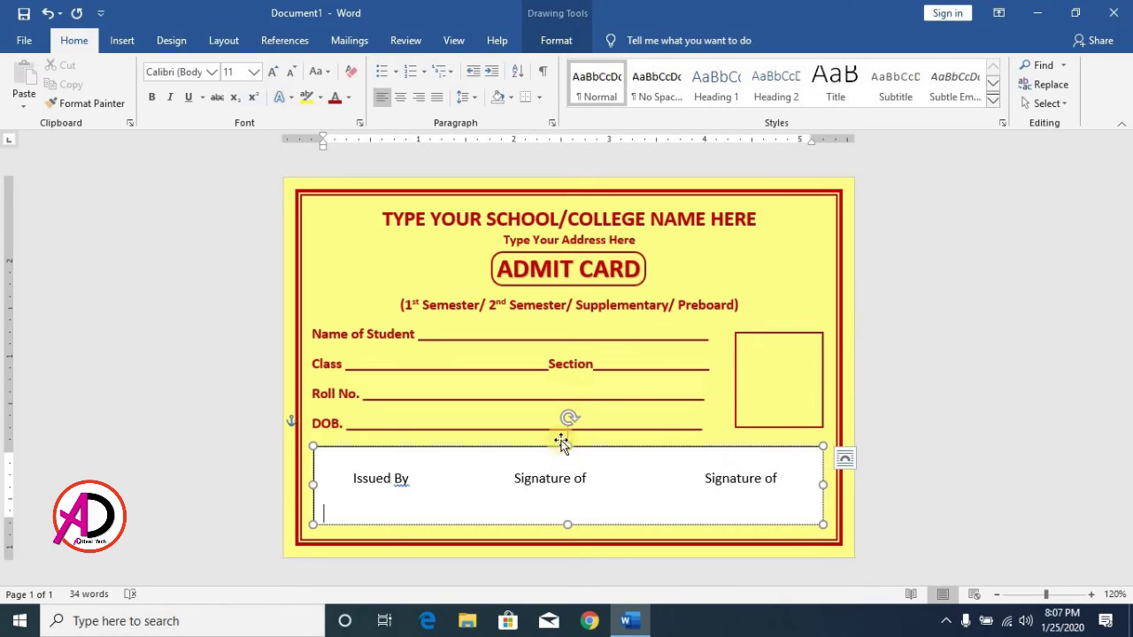
type("df")
key("BackSpace")
key("BackSpace")
key("ctrl+a")
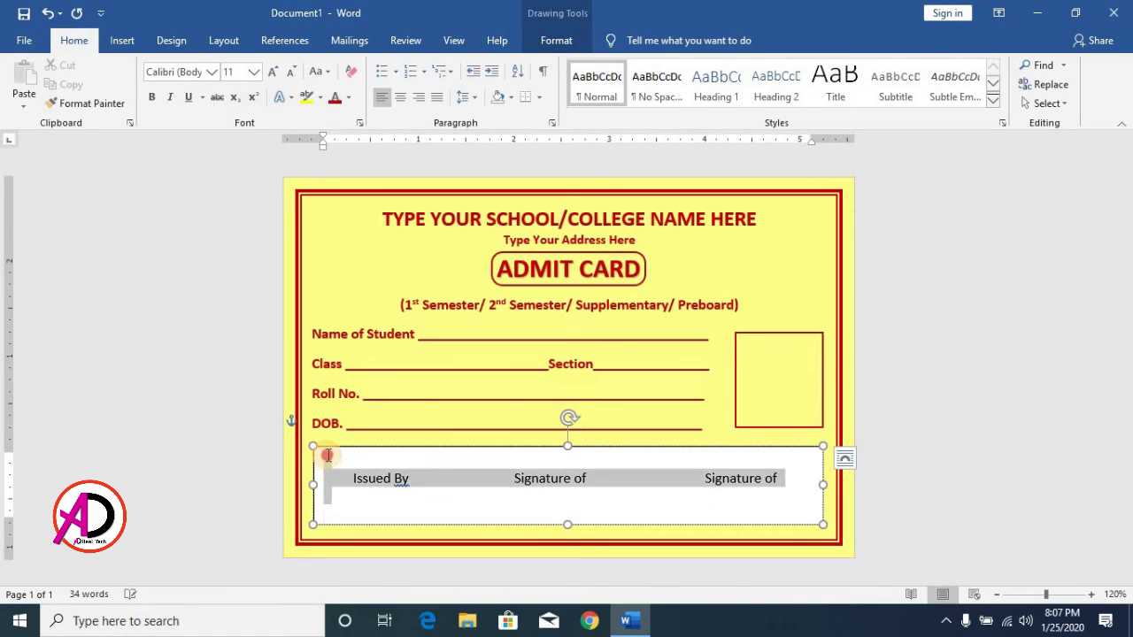
left_click(341, 511)
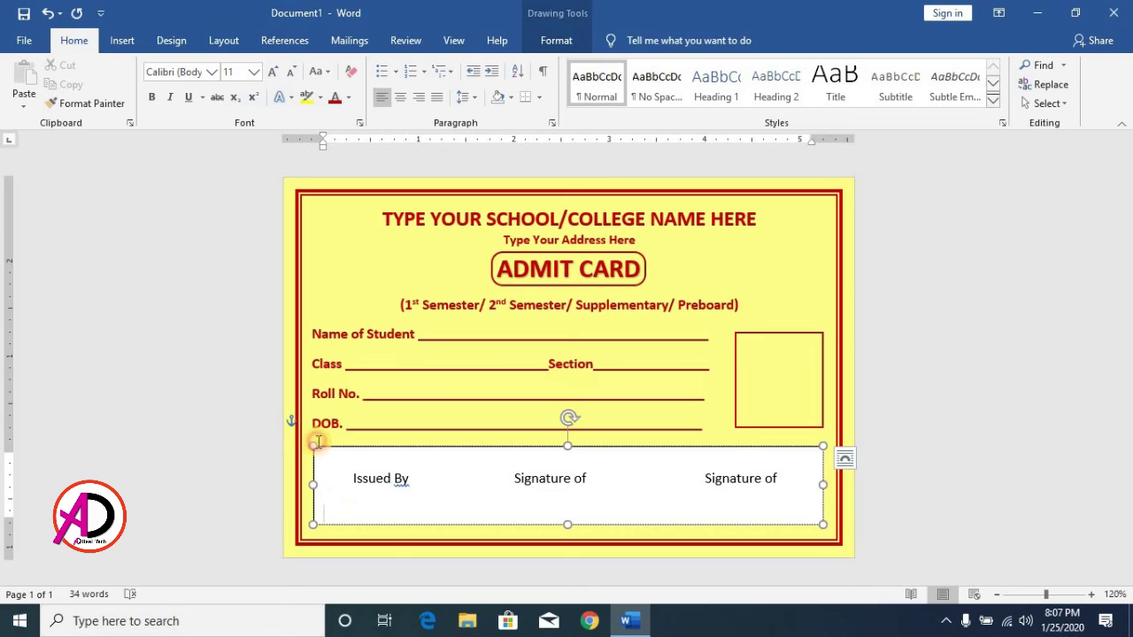
Step: Set the line spacing of all text in the signature text box to 1.0
key("ctrl+a")
left_click(468, 98)
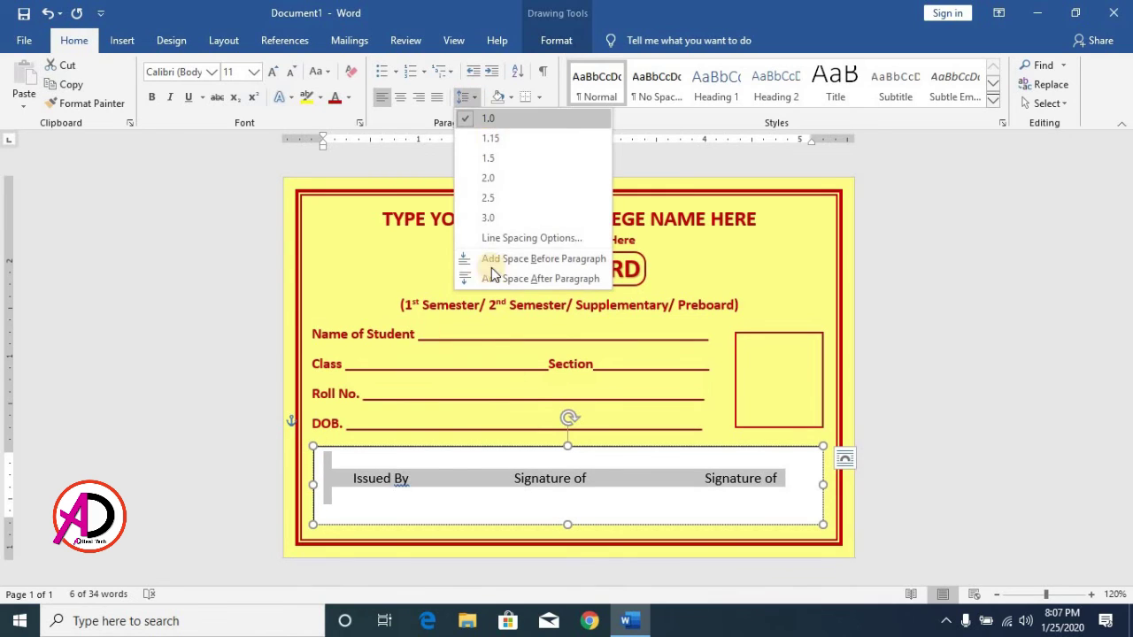
left_click(503, 117)
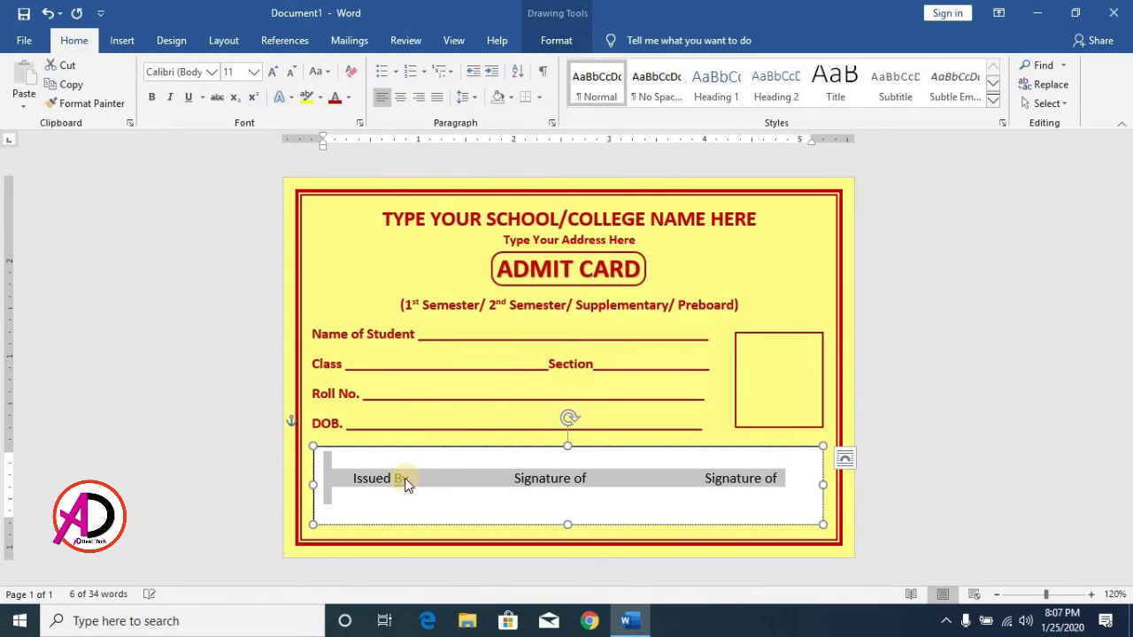
Step: Add "Office Incharge" on the line directly below "Issued By" and indent it so it sits centred under that label
left_click(724, 478)
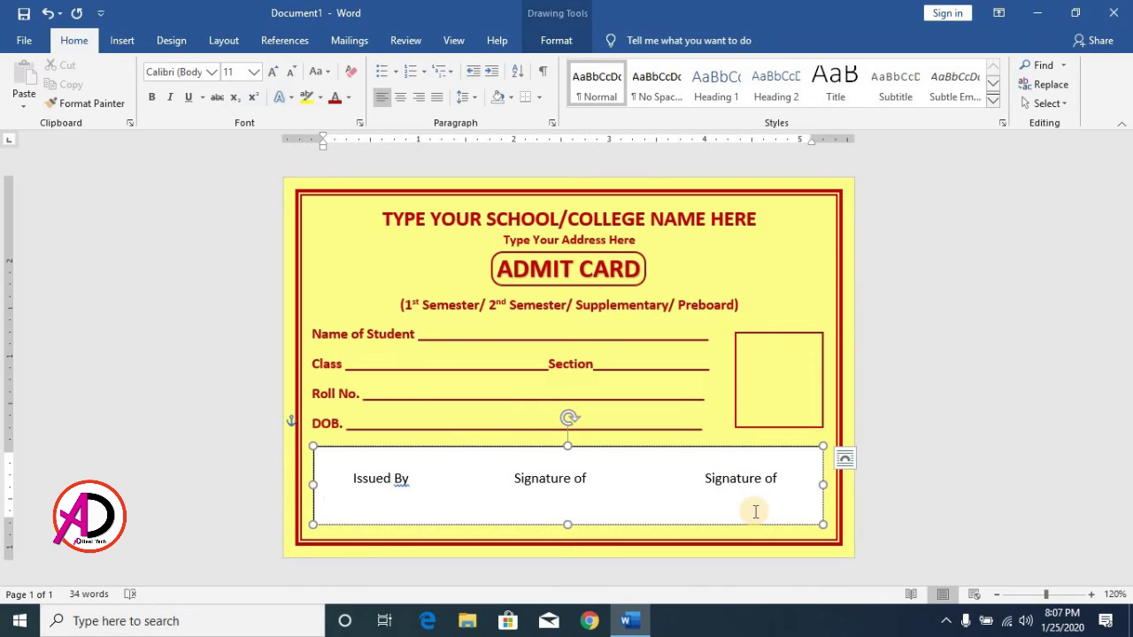
type("Office Incharge")
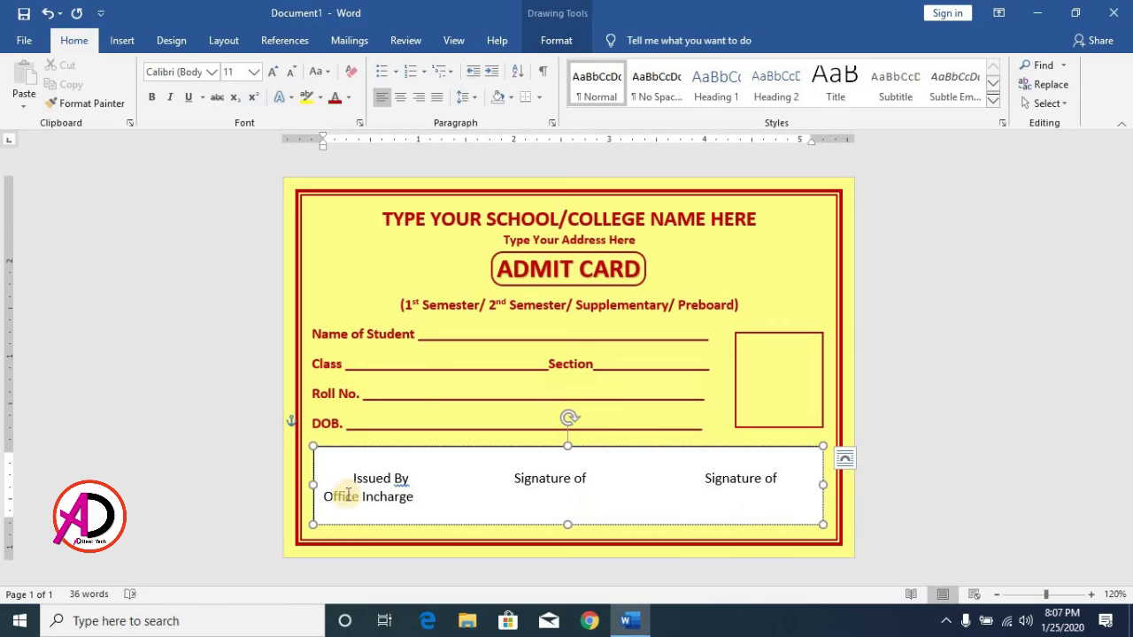
left_click(324, 497)
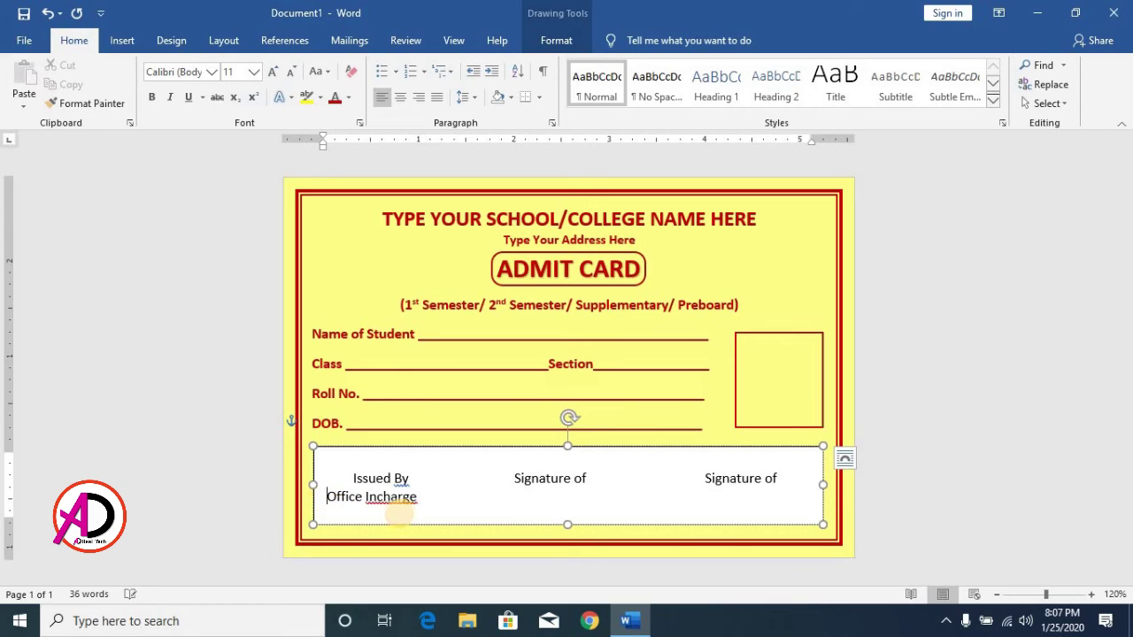
right_click(396, 497)
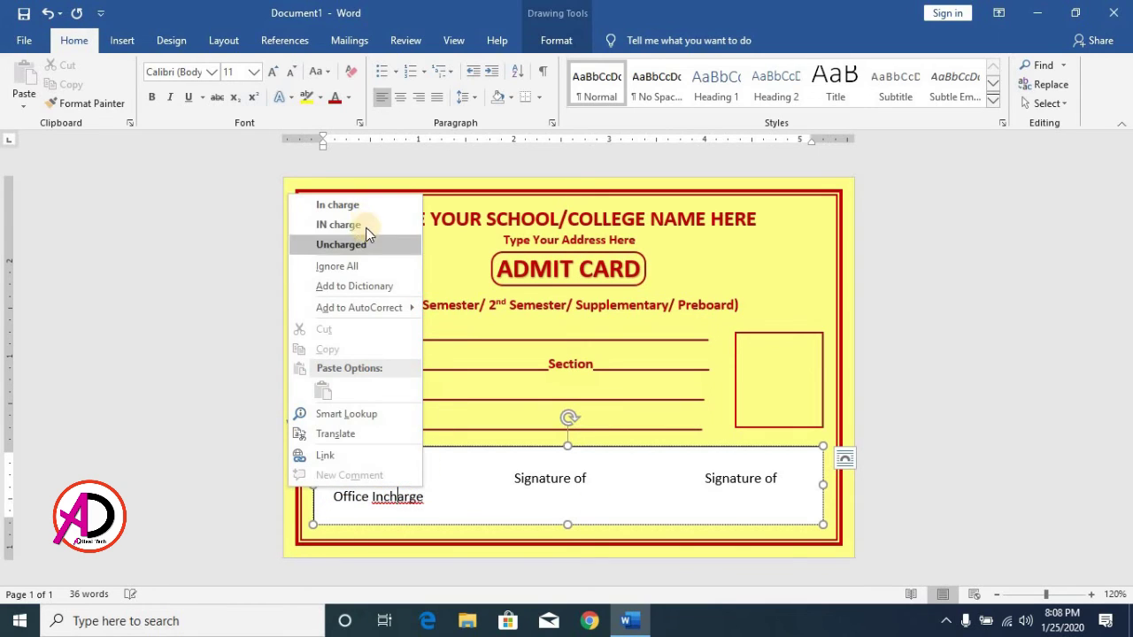
key("Escape")
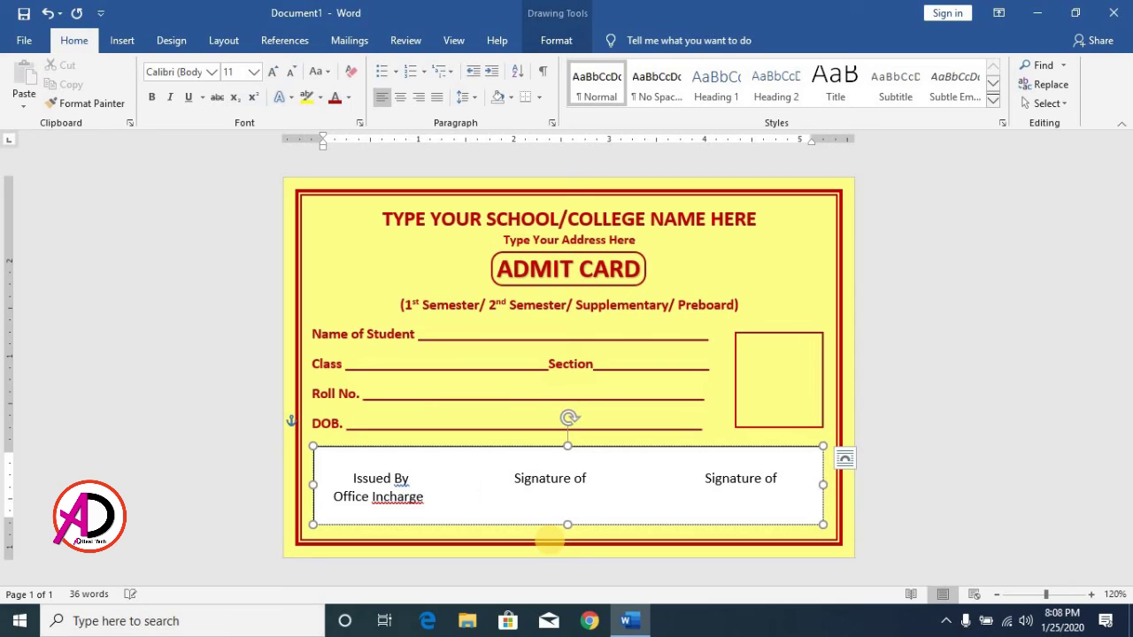
Step: Continue the "Office Incharge" line with "Class Teacher" and "Candidate", each centred under its own "Signature of" label
key("Tab")
type("Class Teacher")
left_click(502, 499)
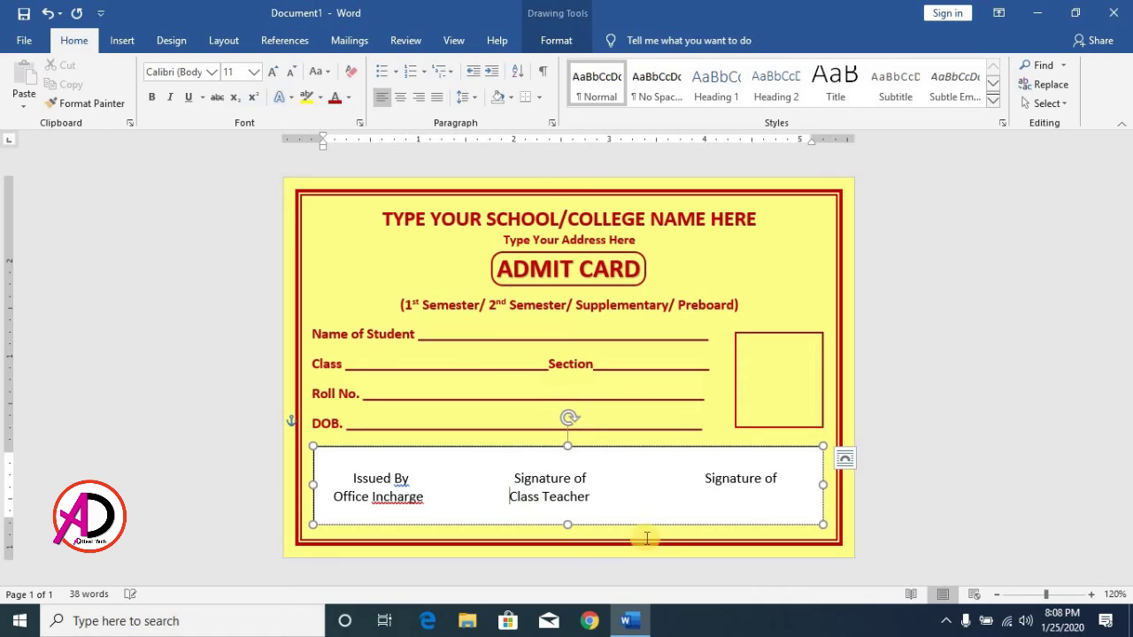
left_click(597, 498)
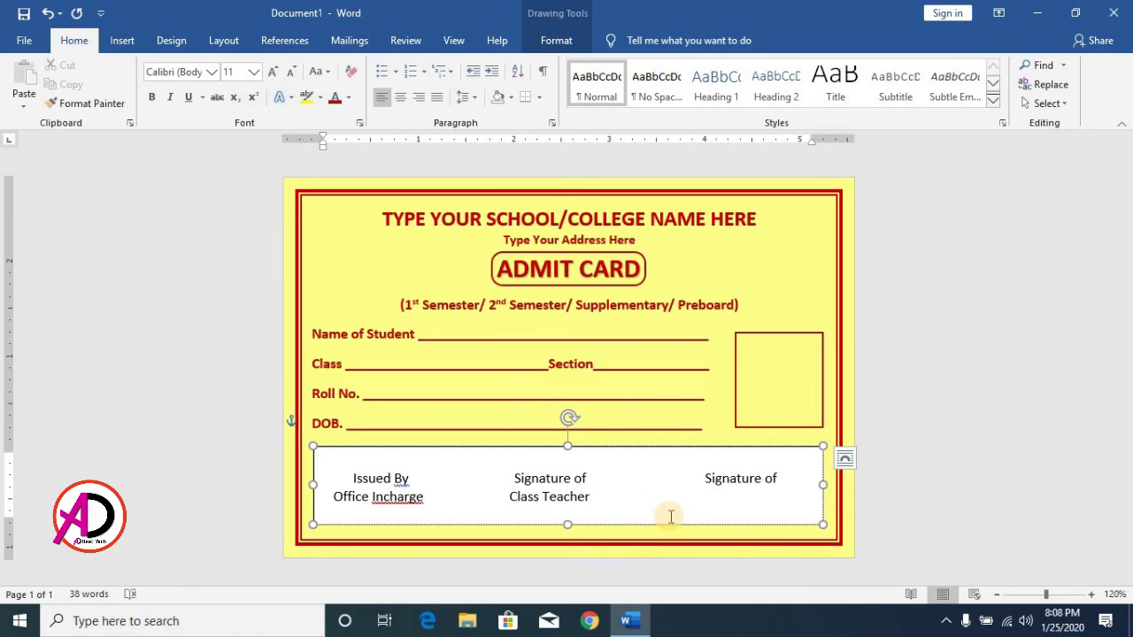
type("Candidate")
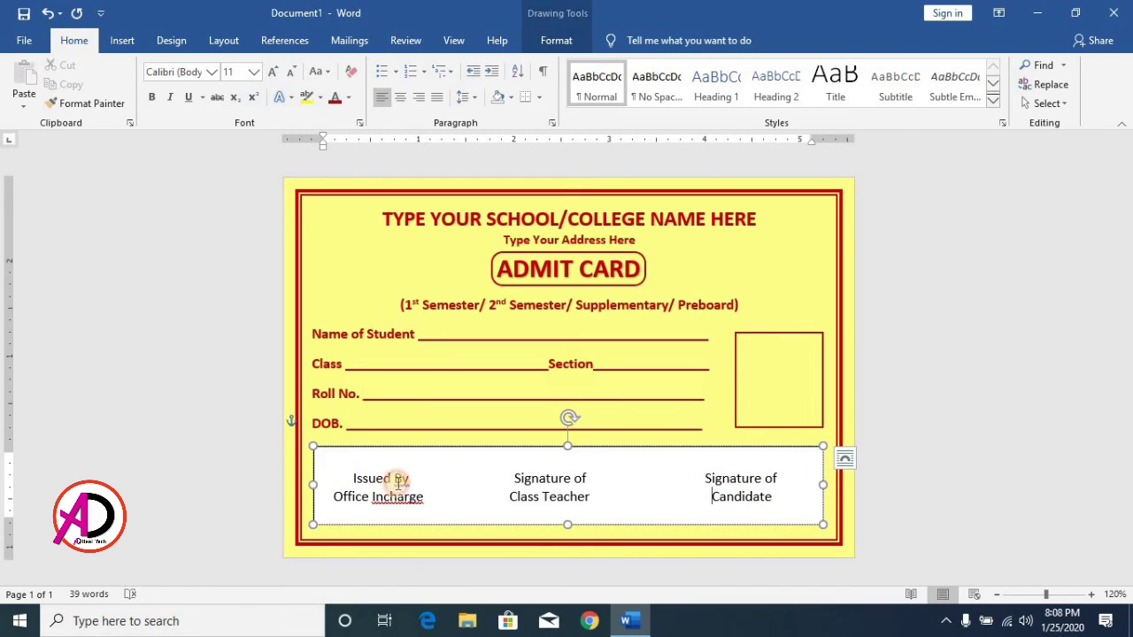
Step: Add three spaced underscore signature lines on the empty line above "Issued By" and the two "Signature of" labels
type("__________")
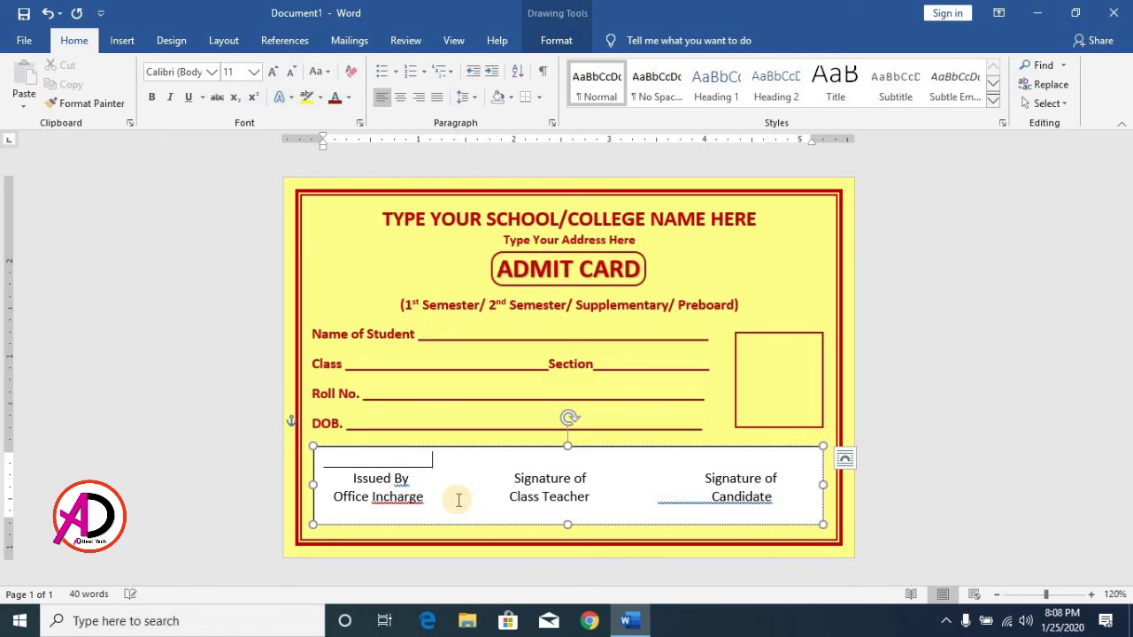
key("Tab")
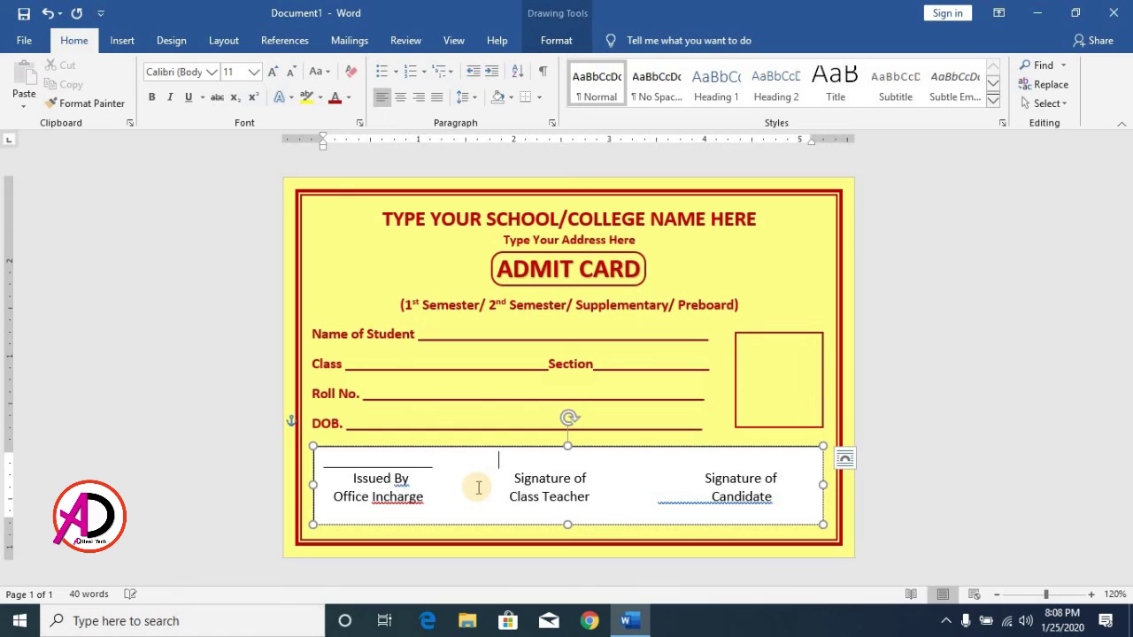
type("______")
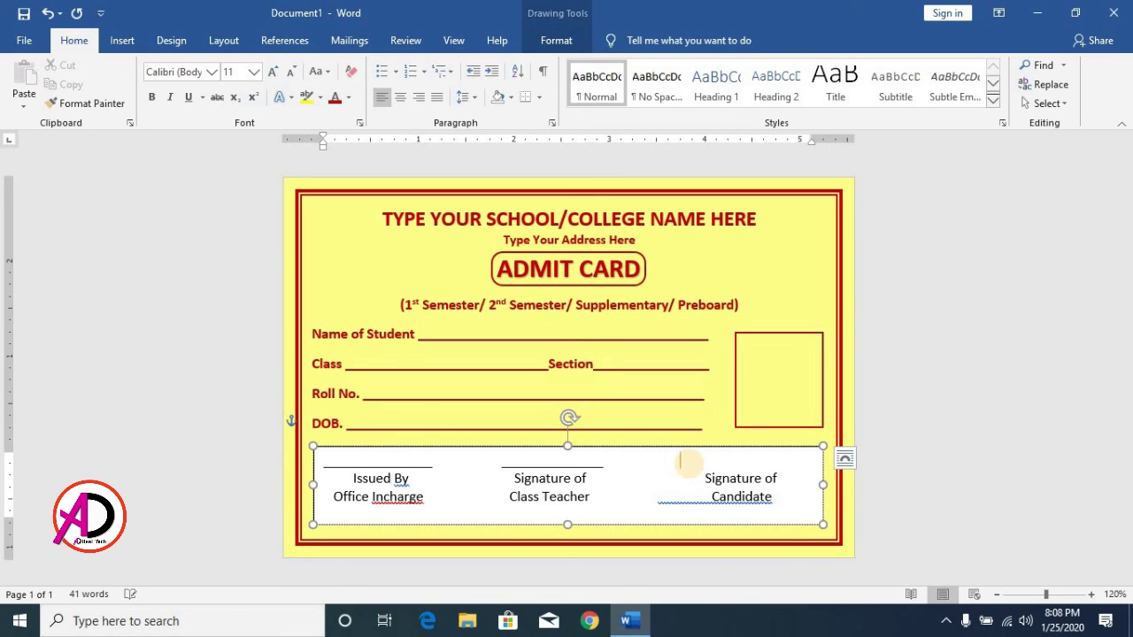
type("_____")
Step: Accept the grammar suggestion "Candidate" for the flagged spacing before that word and leave the text box
right_click(695, 495)
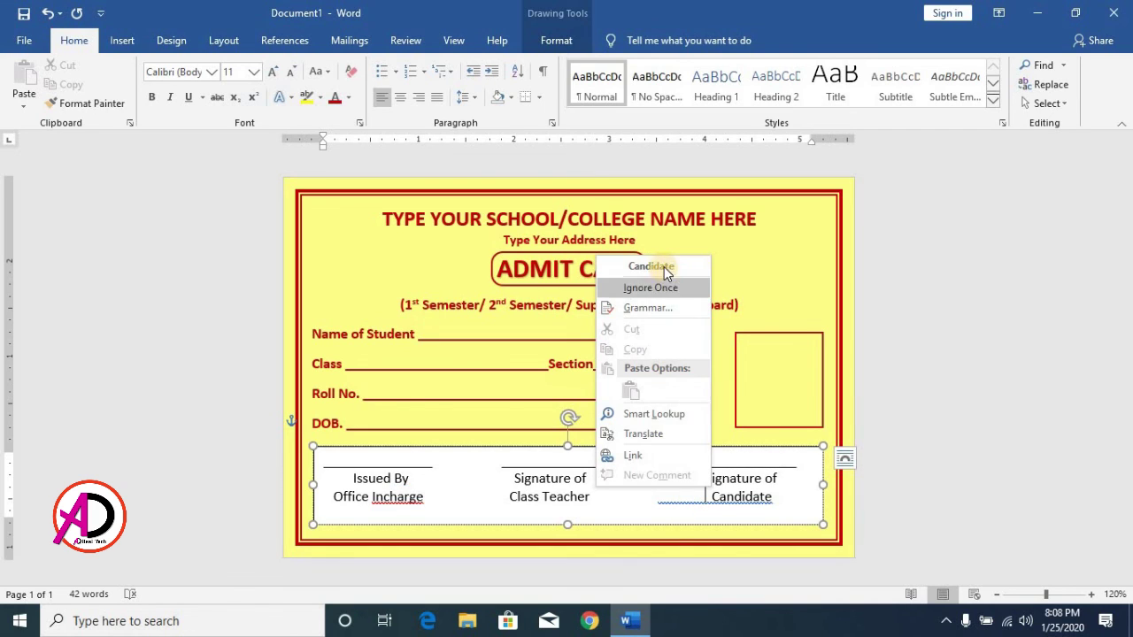
left_click(664, 267)
left_click(847, 518)
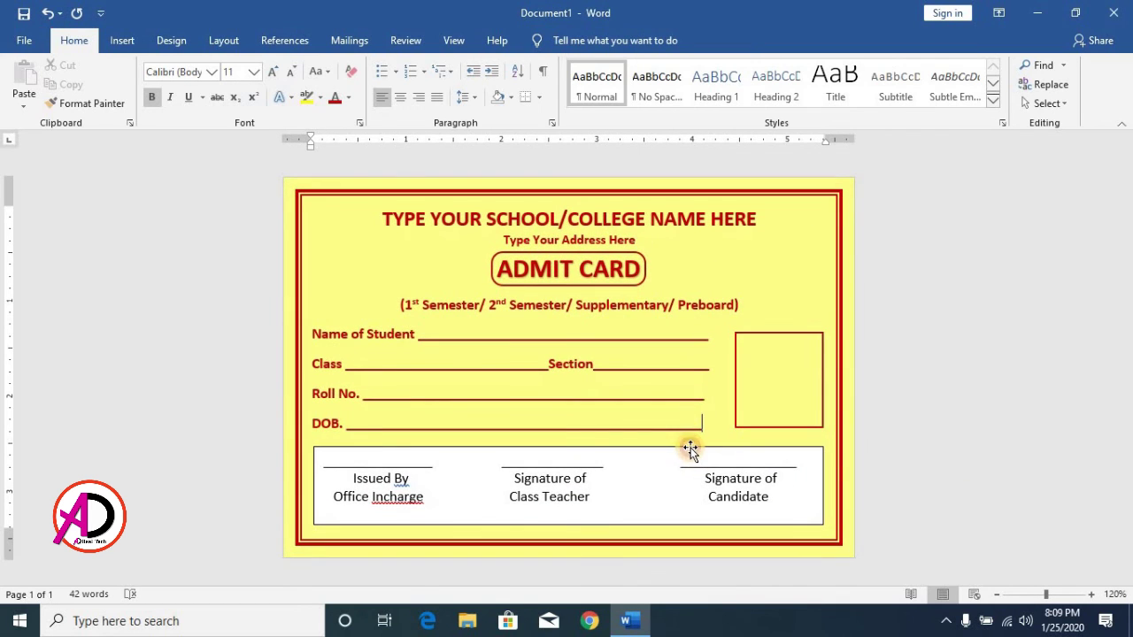
Step: Give the signature text box no fill and no outline
left_click(625, 461)
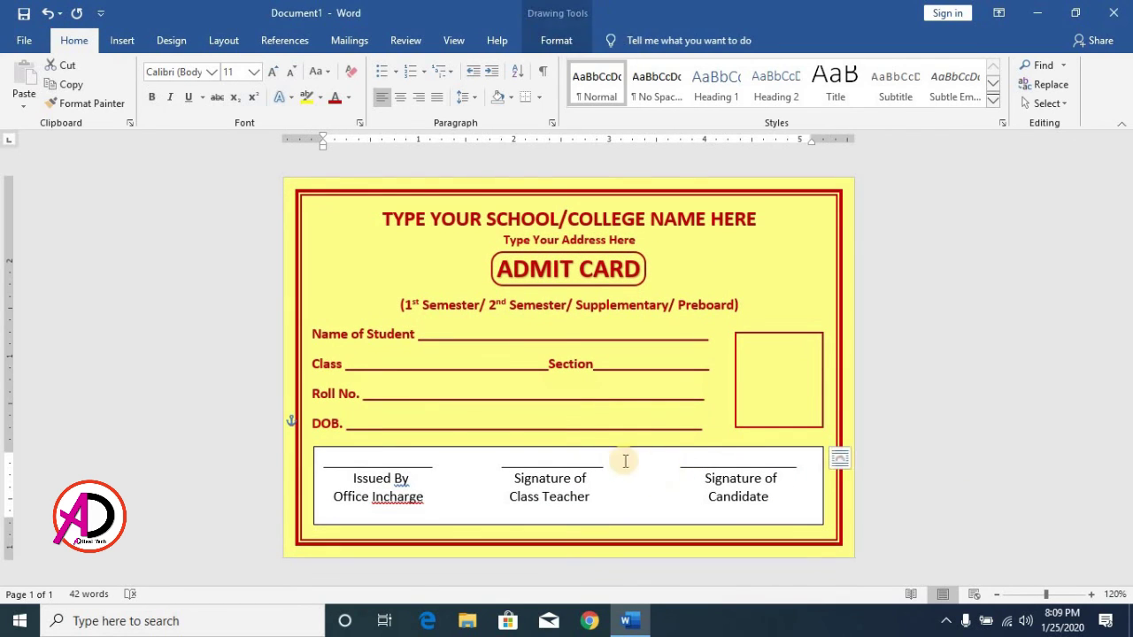
left_click(678, 450)
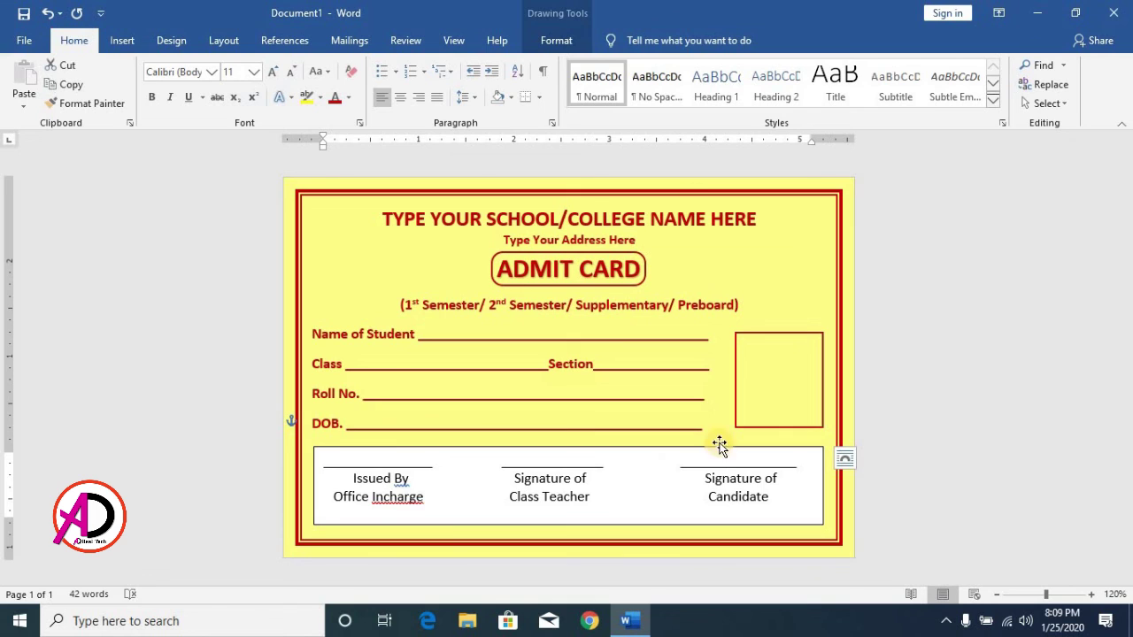
left_click(557, 40)
left_click(354, 65)
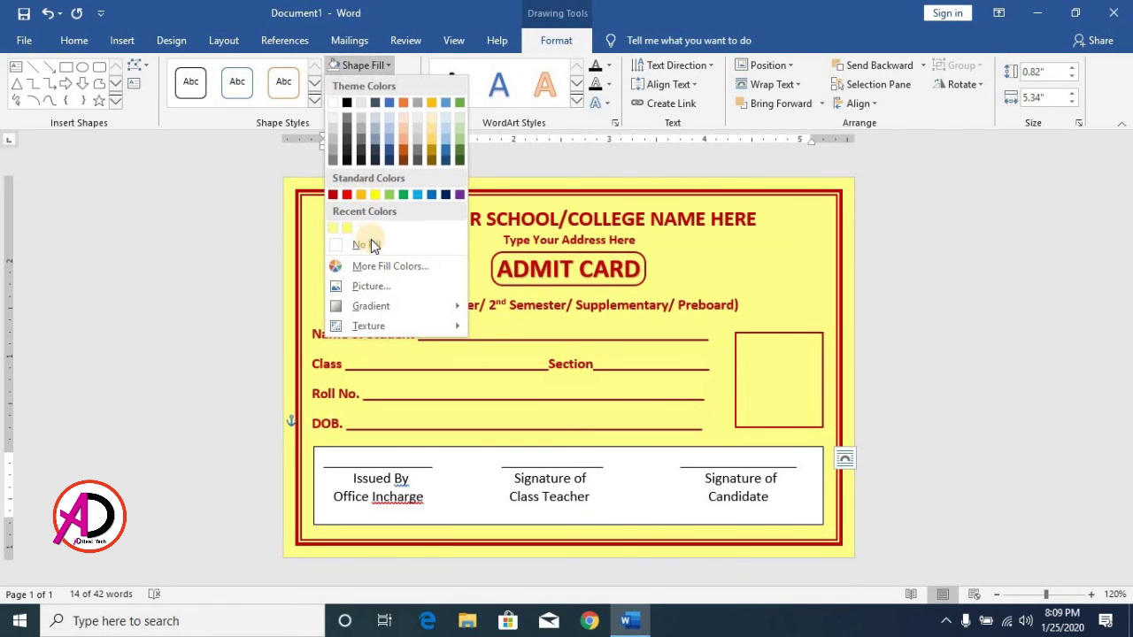
left_click(371, 245)
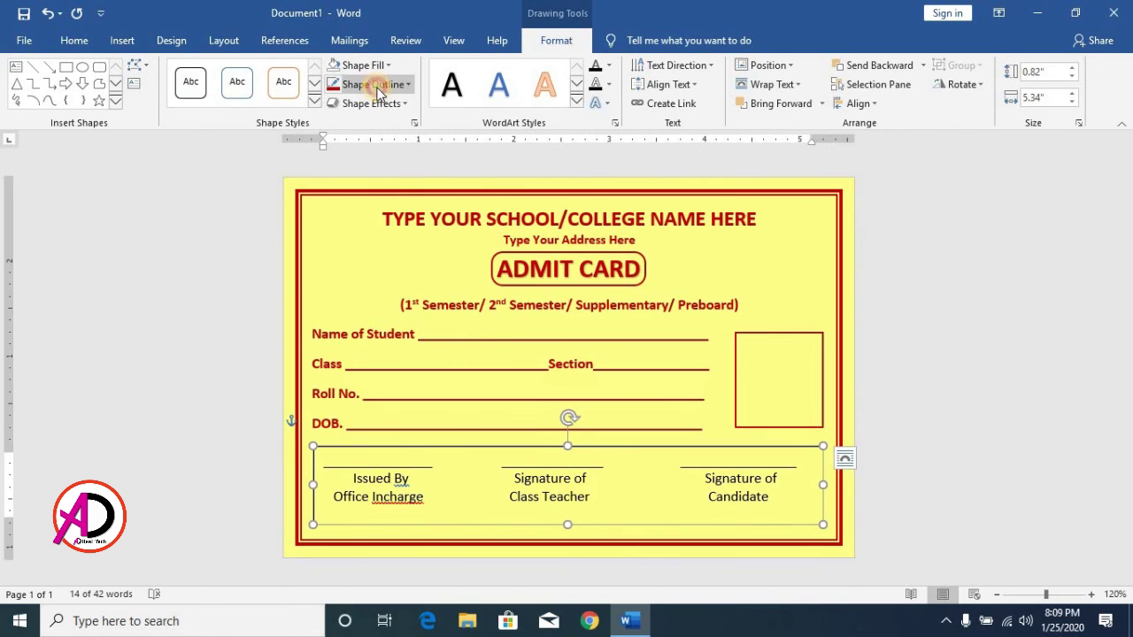
left_click(373, 84)
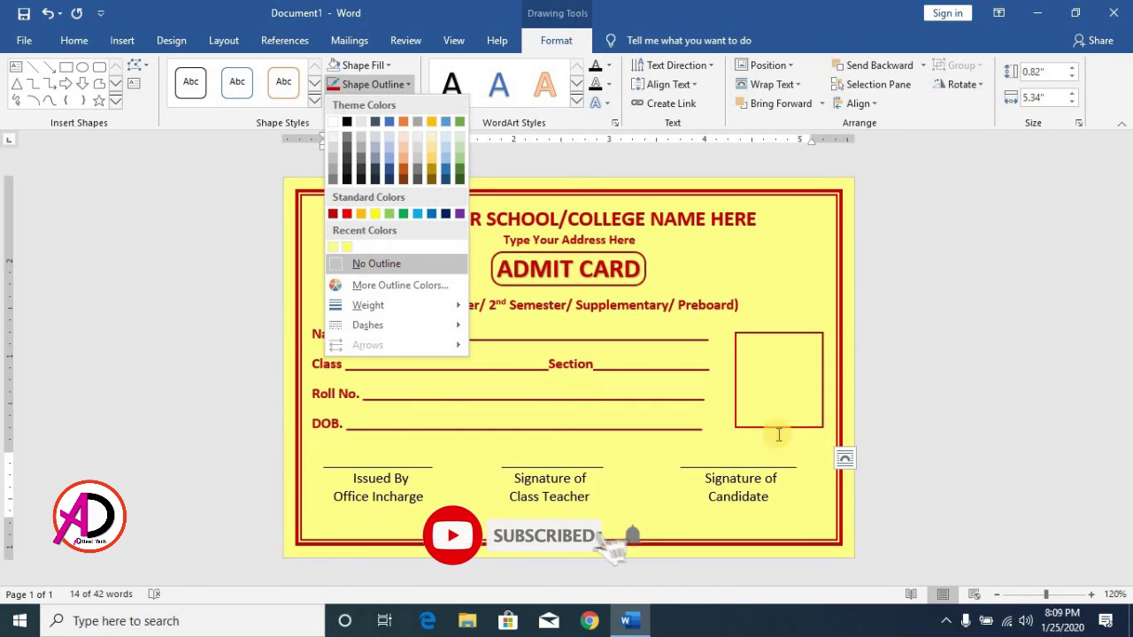
Step: Nudge the signature text box down until it sits just above the card's lower border
left_click(729, 453)
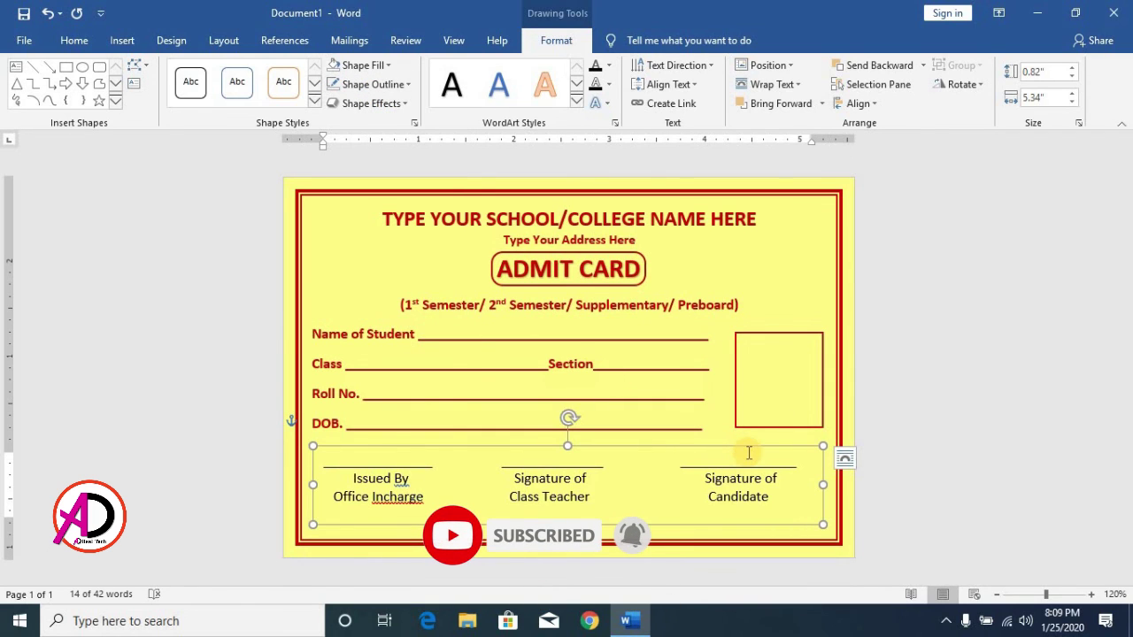
key("Down")
key("Down")
key("Down")
key("Down")
key("Down")
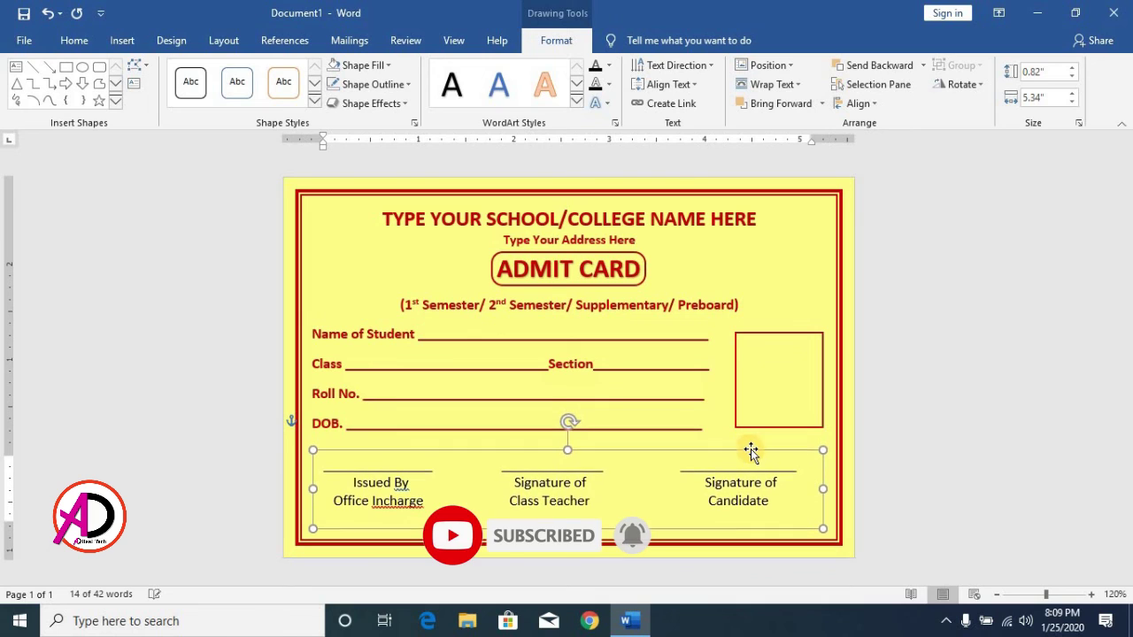
key("Down")
key("Down")
key("Down")
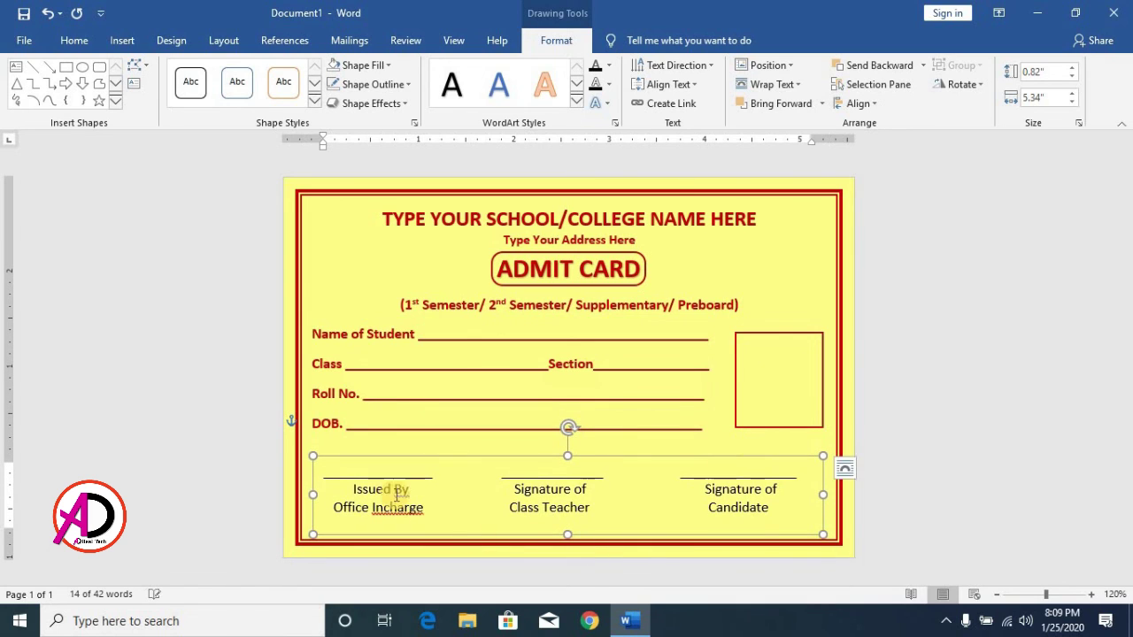
Step: Make all the text and lines in the signature box bold and dark red
mouse_move(327, 475)
left_mouse_down()
mouse_move(392, 499)
mouse_move(775, 513)
left_mouse_up()
left_click(89, 45)
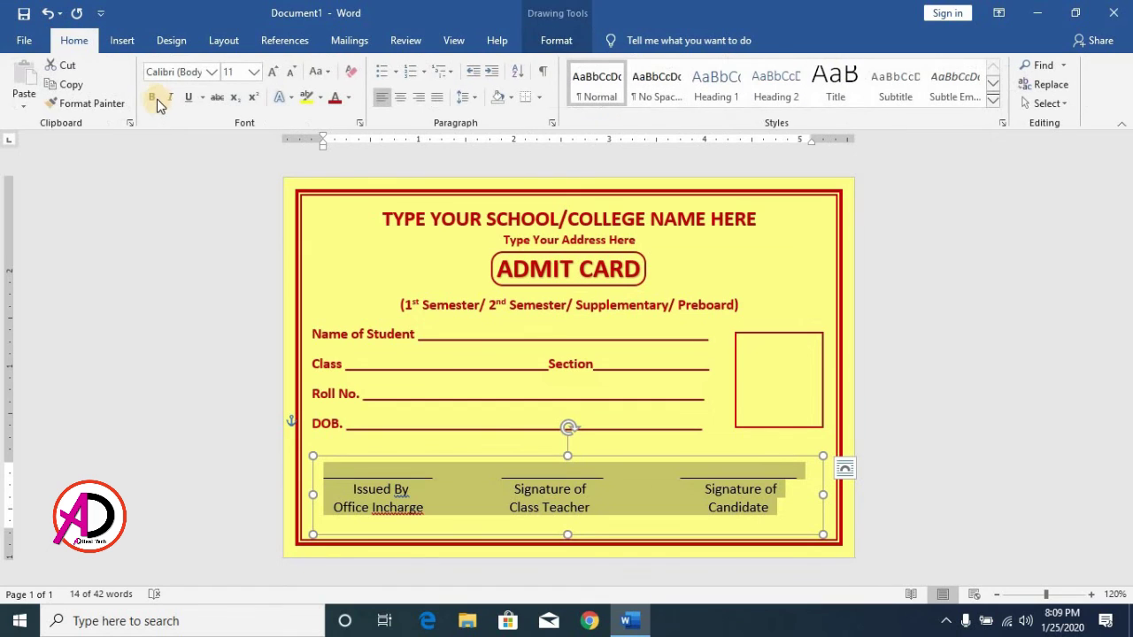
left_click(151, 96)
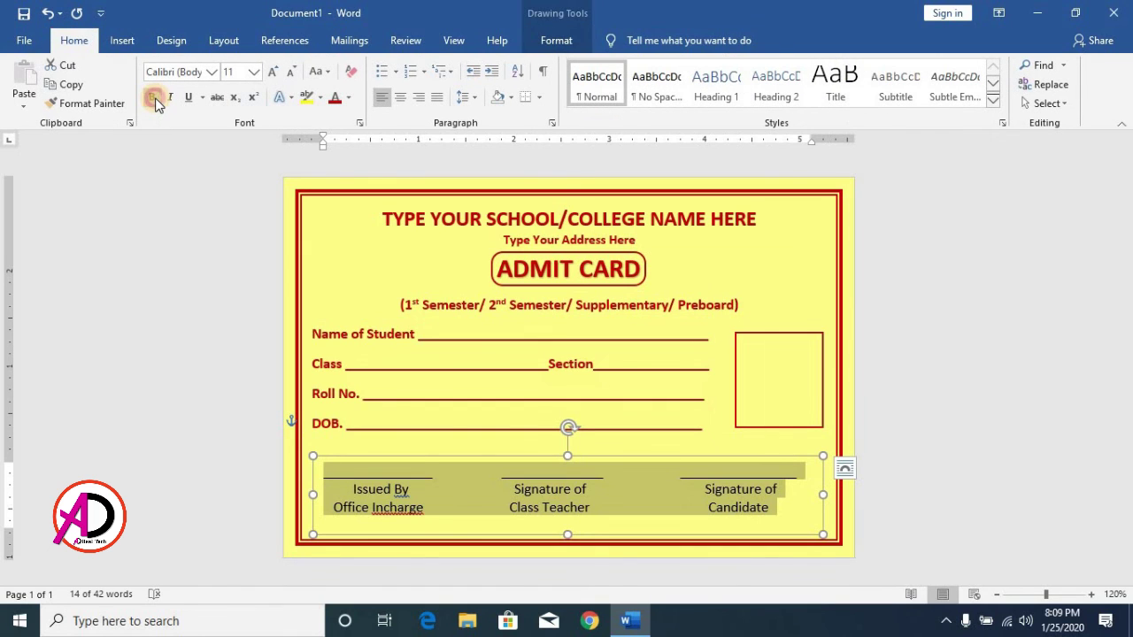
left_click(334, 96)
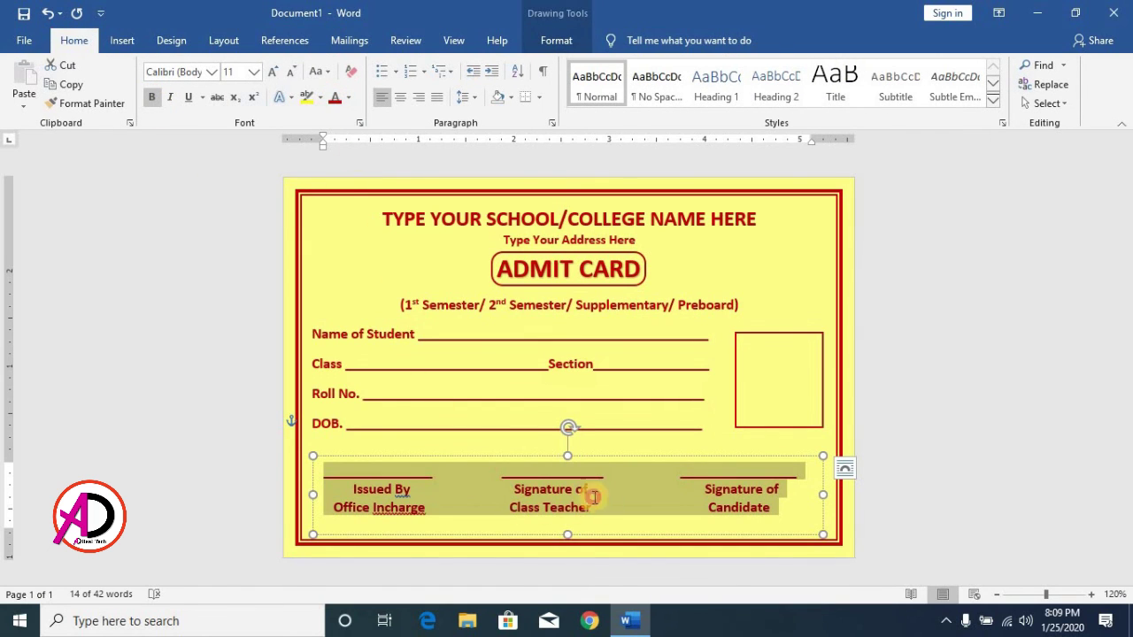
Step: Accept the suggestion "by" in the "Issued By" label, ignore the spelling flag on "Incharge" and deselect the text box
left_click(396, 490)
right_click(394, 492)
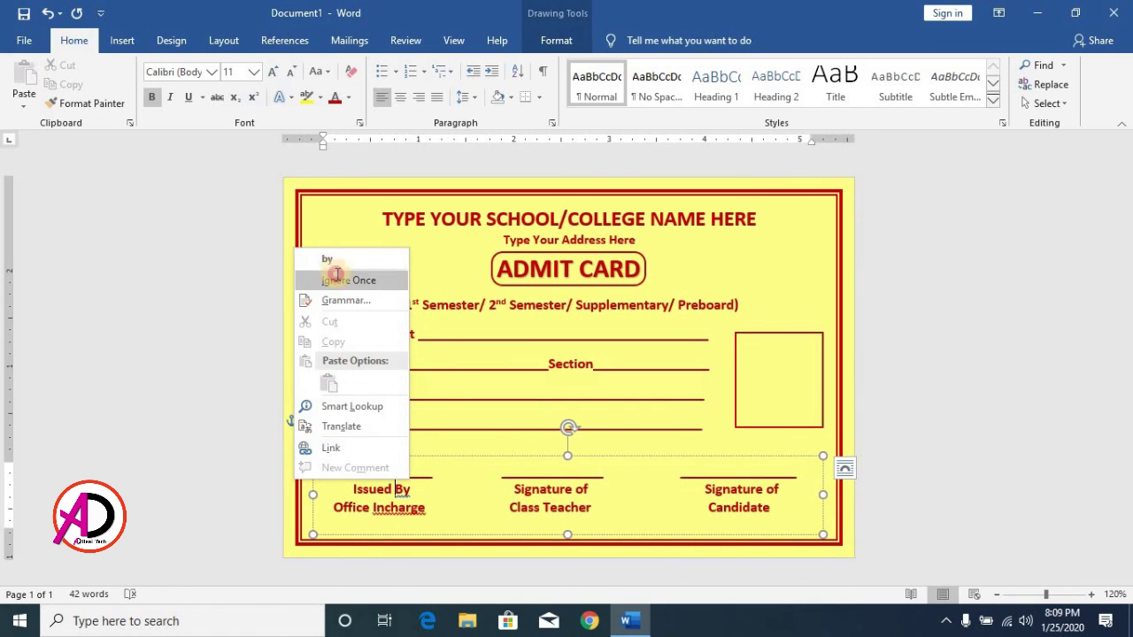
left_click(330, 259)
right_click(405, 511)
left_click(384, 273)
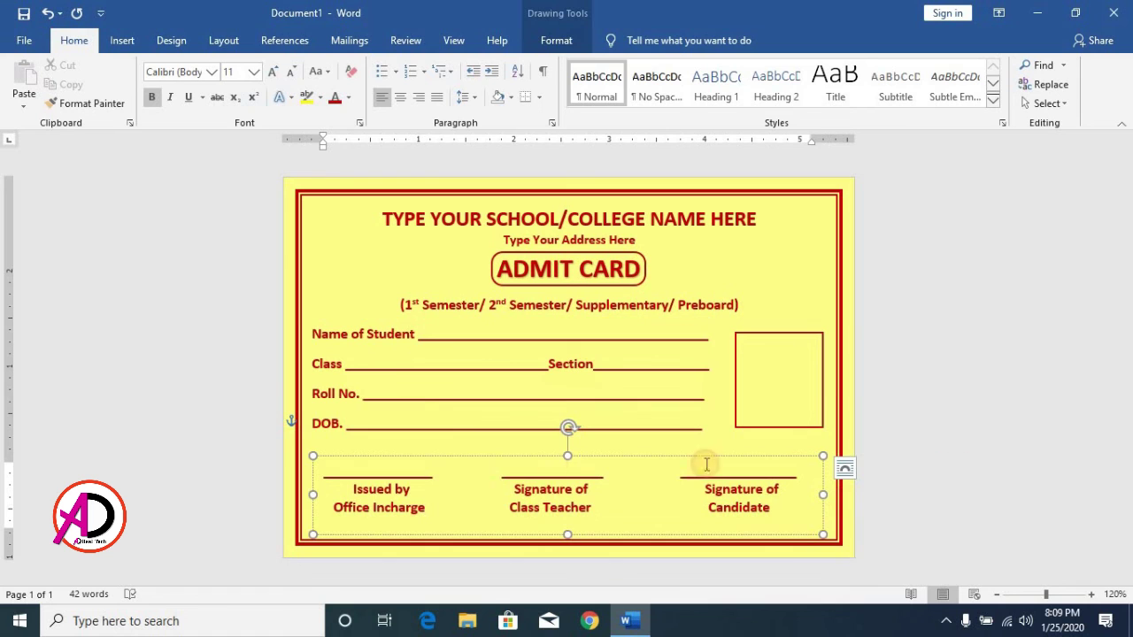
left_click(669, 436)
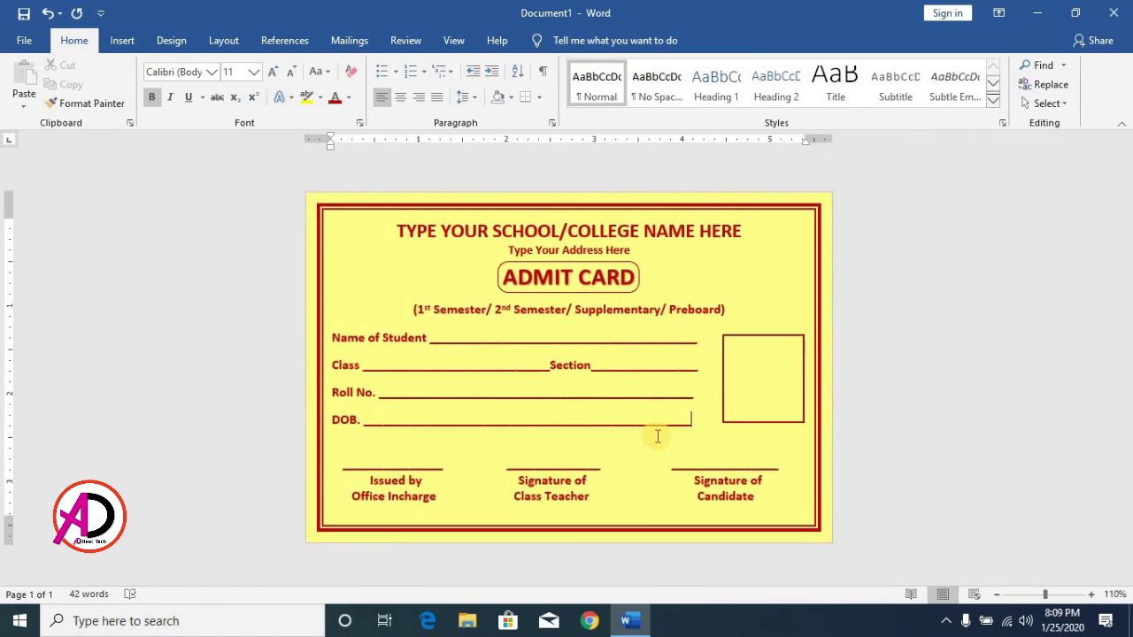